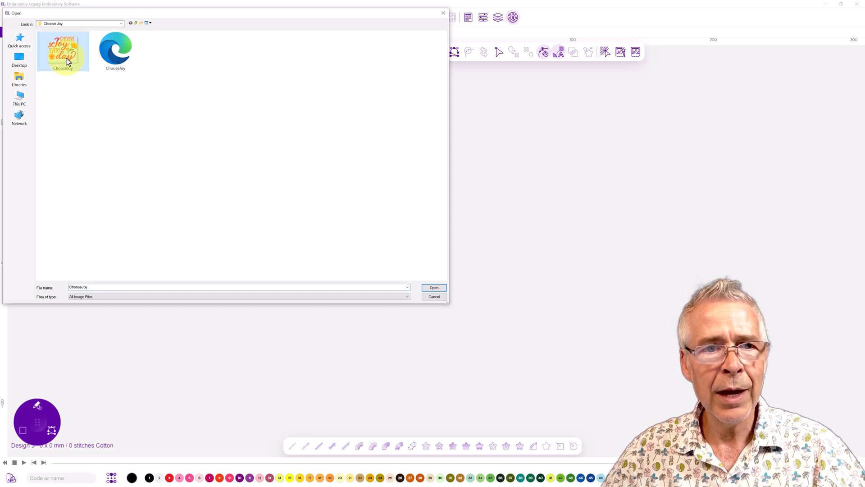
# Load the ChooseJoy image as the design backdrop and select it
pyautogui.click(438, 290)
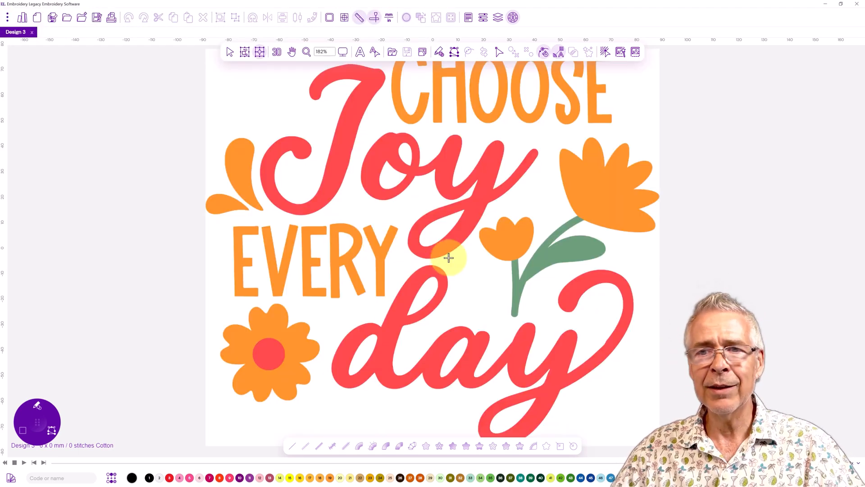
pyautogui.click(422, 54)
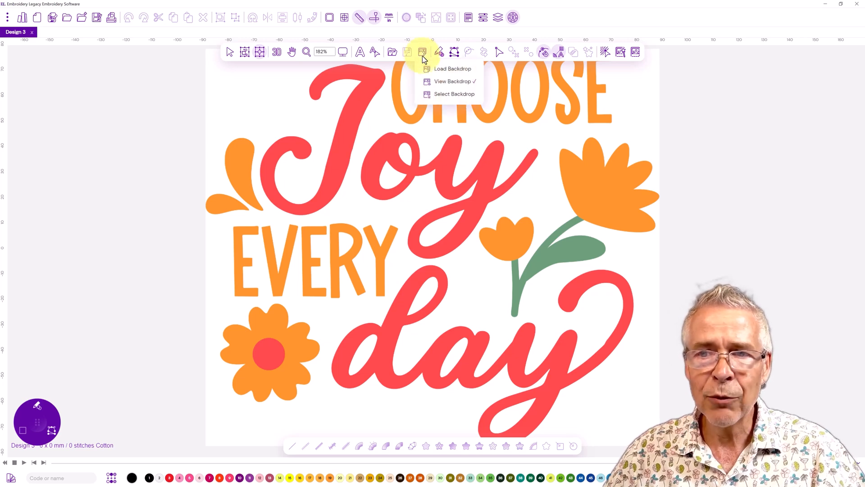
pyautogui.click(442, 95)
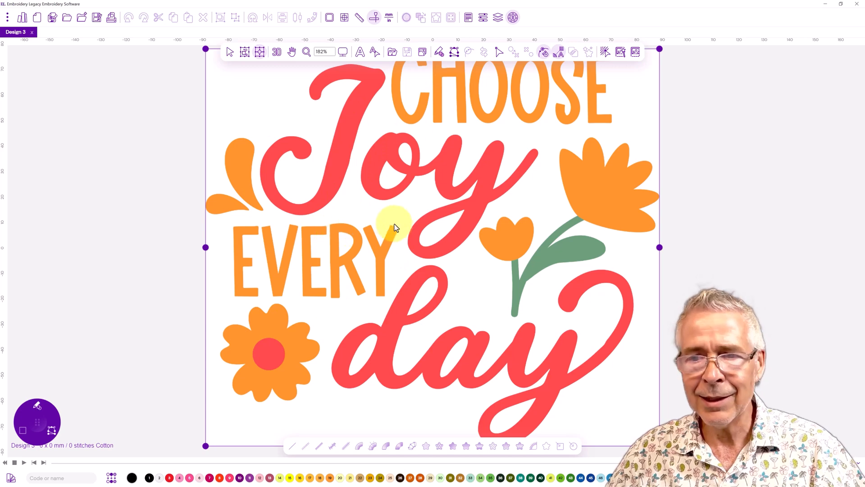
# Open the backdrop's properties panel
pyautogui.rightClick(413, 209)
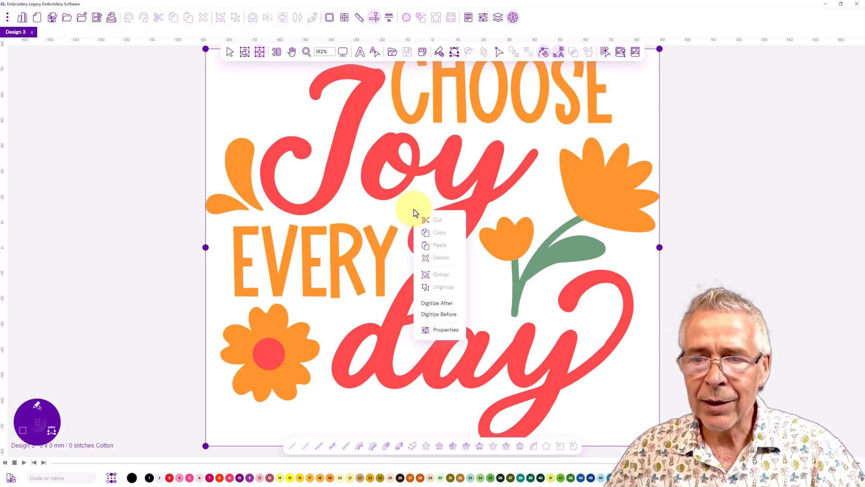
pyautogui.click(435, 332)
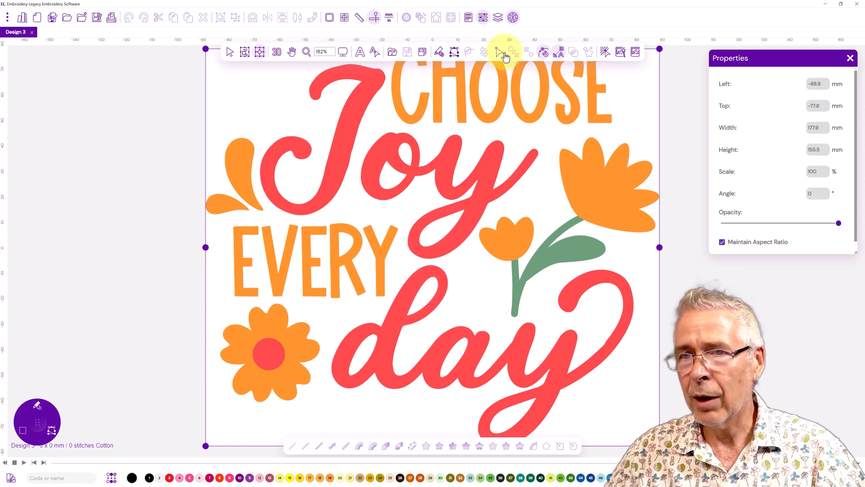
pyautogui.click(484, 19)
pyautogui.click(483, 19)
pyautogui.click(483, 19)
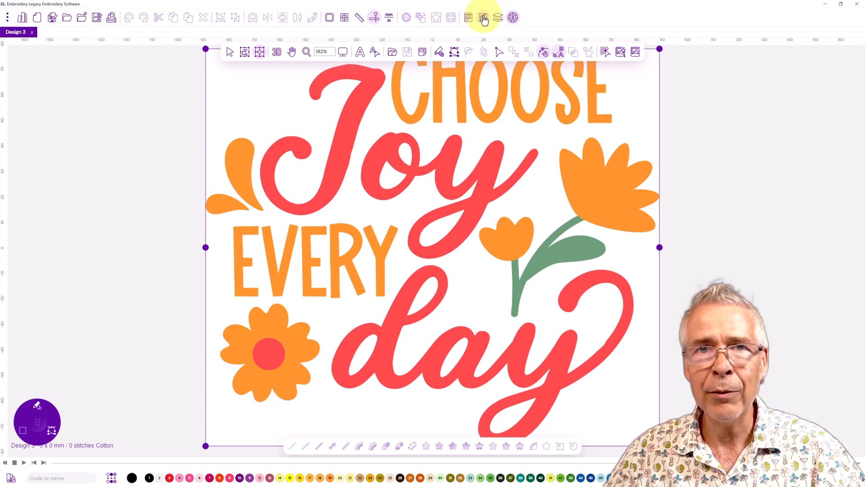
pyautogui.click(484, 19)
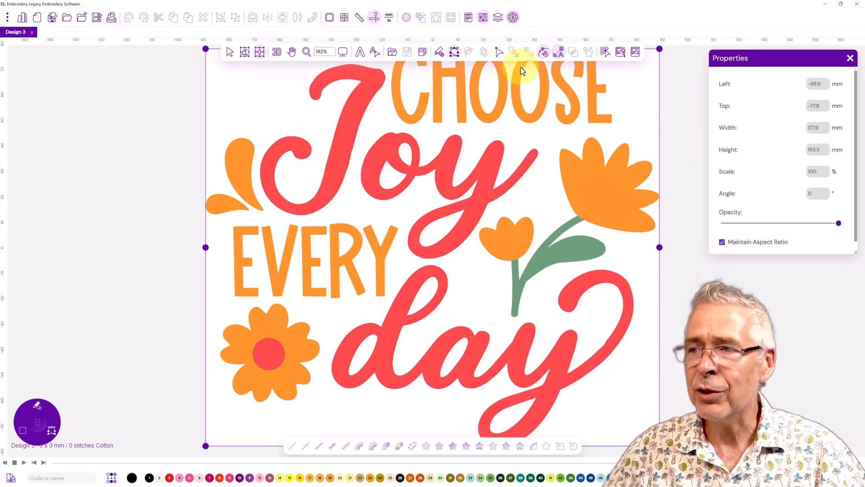
# Switch the units to inches and set the backdrop's width to 4.5 in
pyautogui.click(390, 20)
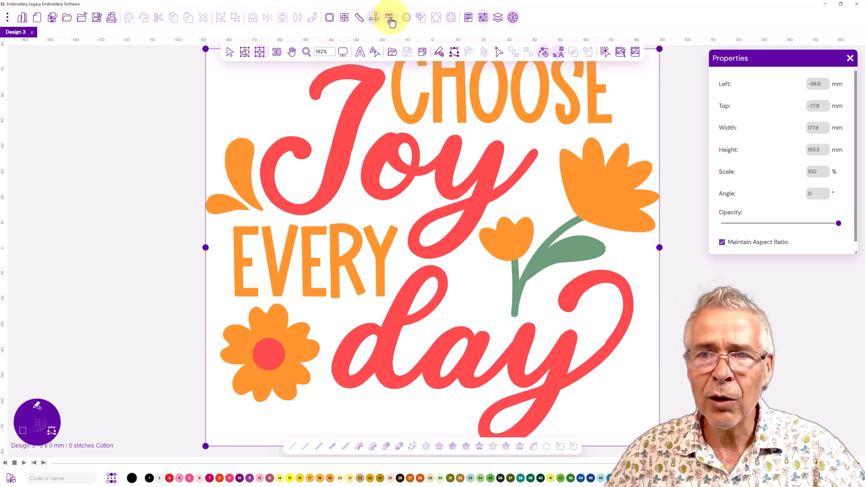
pyautogui.click(815, 129)
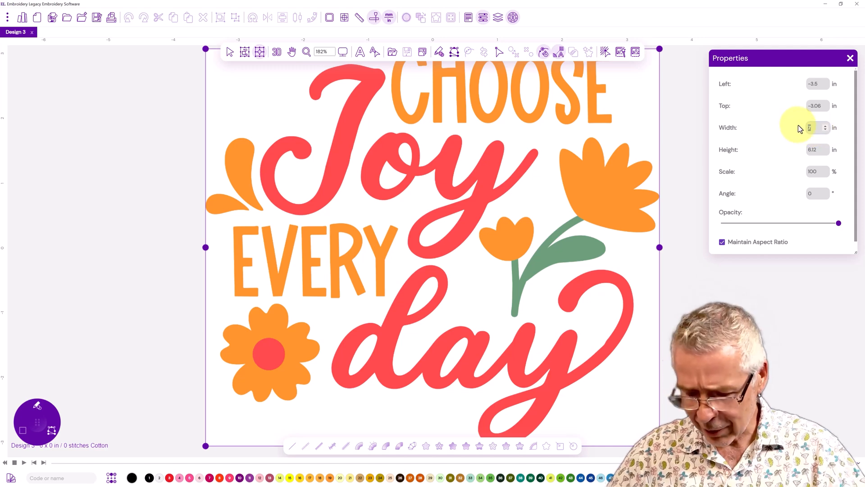
pyautogui.write('4.5')
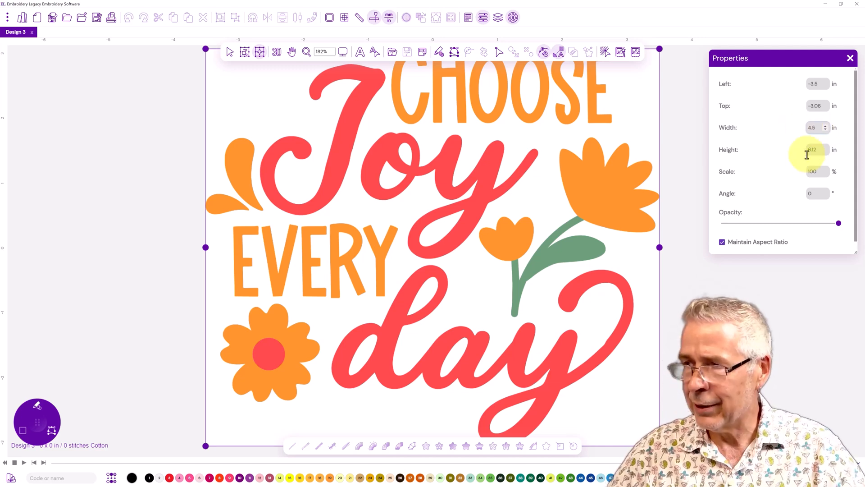
pyautogui.press('Return')
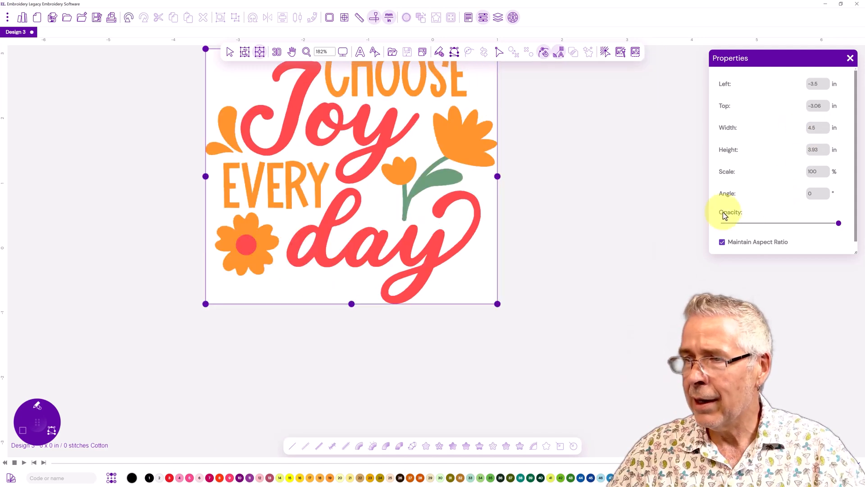
# Lower the backdrop's opacity to fade the image, then deselect it
pyautogui.click(782, 224)
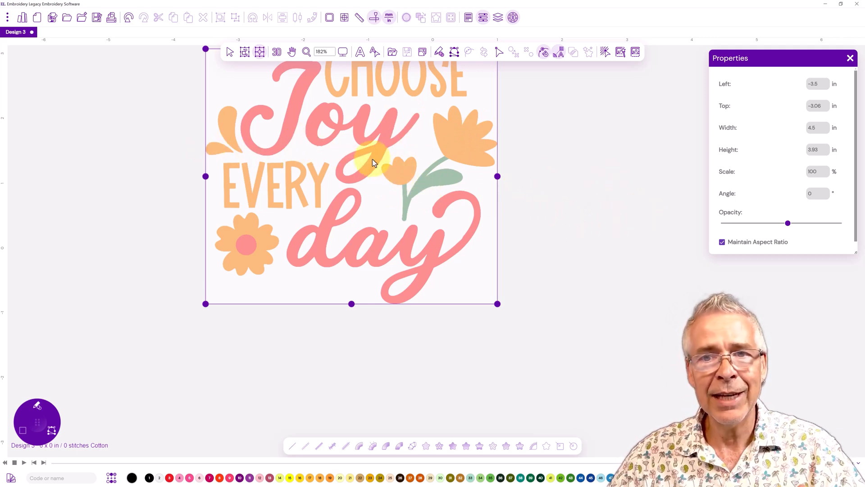
pyautogui.click(578, 190)
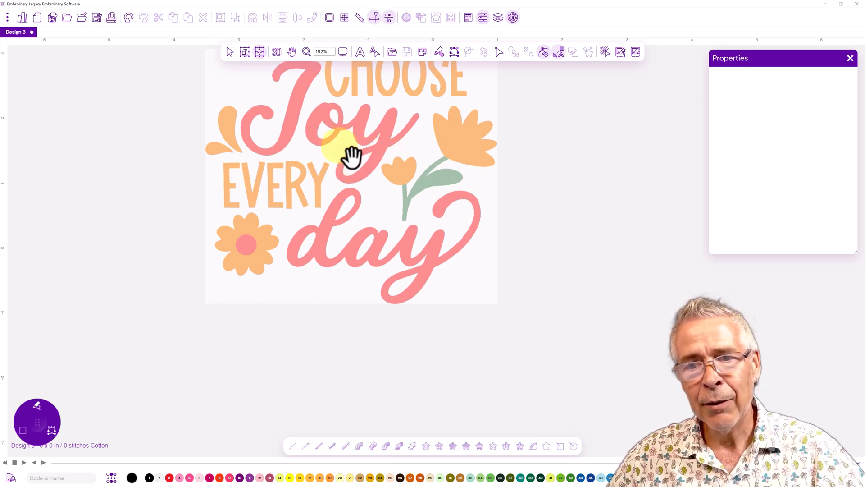
# Zoom and pan around the backdrop, comparing the Zoom 1:3 and Zoom 1:6 presets on the lettering
pyautogui.moveTo(363, 159); pyautogui.dragTo(353, 230)
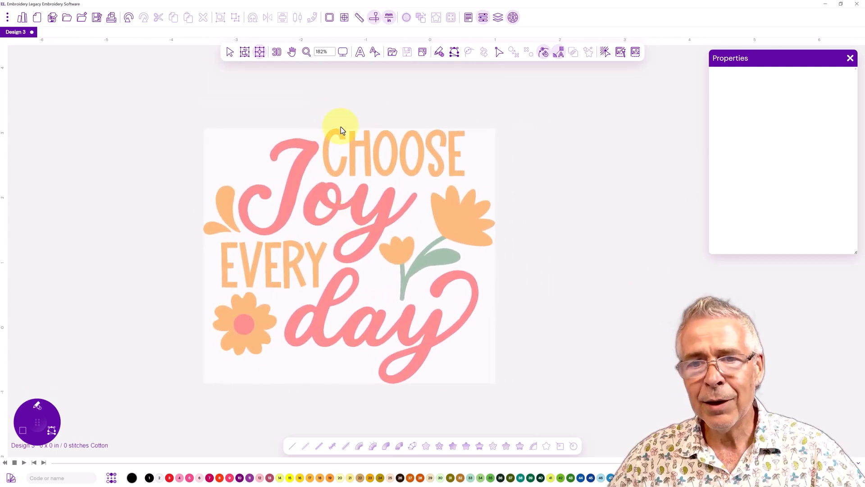
pyautogui.scroll(1, 350, 101)
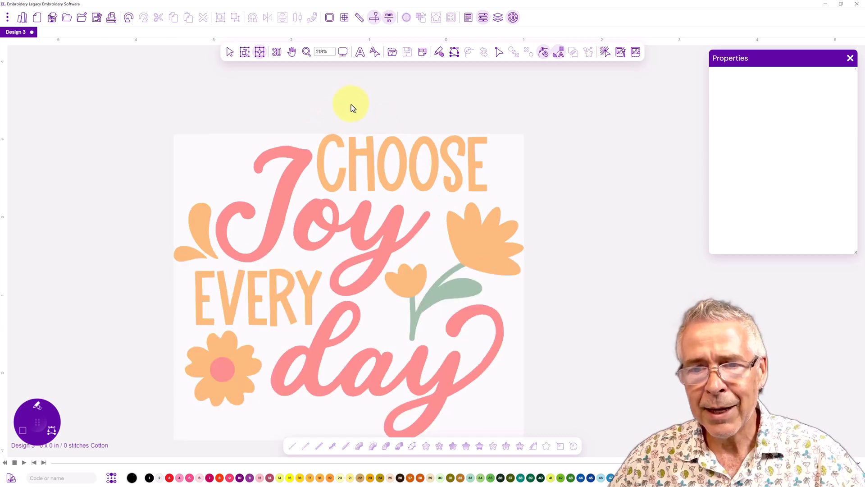
pyautogui.scroll(1, 348, 116)
pyautogui.moveTo(355, 303); pyautogui.dragTo(322, 242)
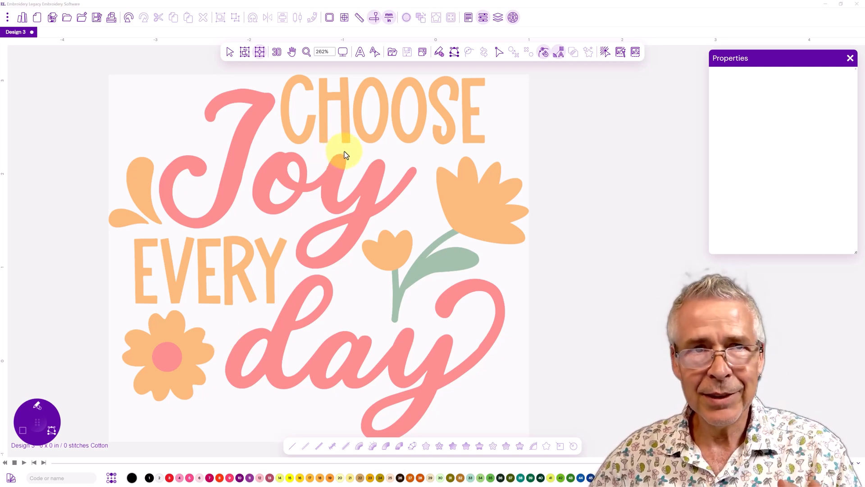
pyautogui.click(343, 54)
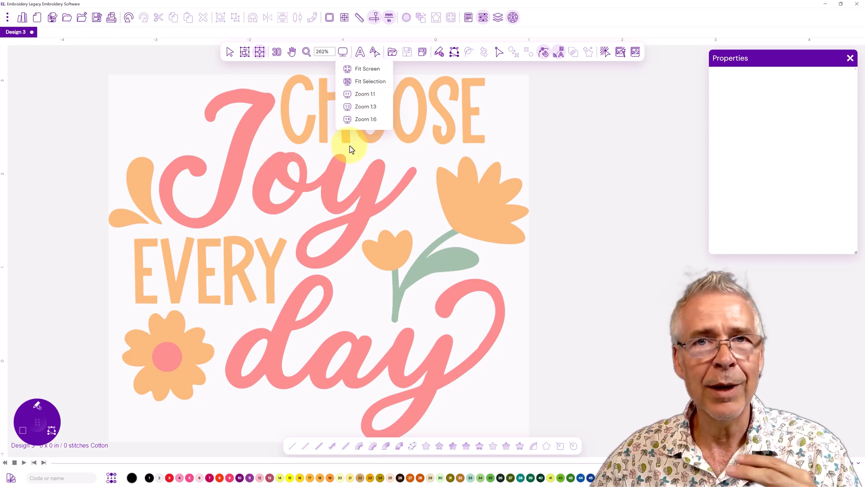
pyautogui.click(367, 108)
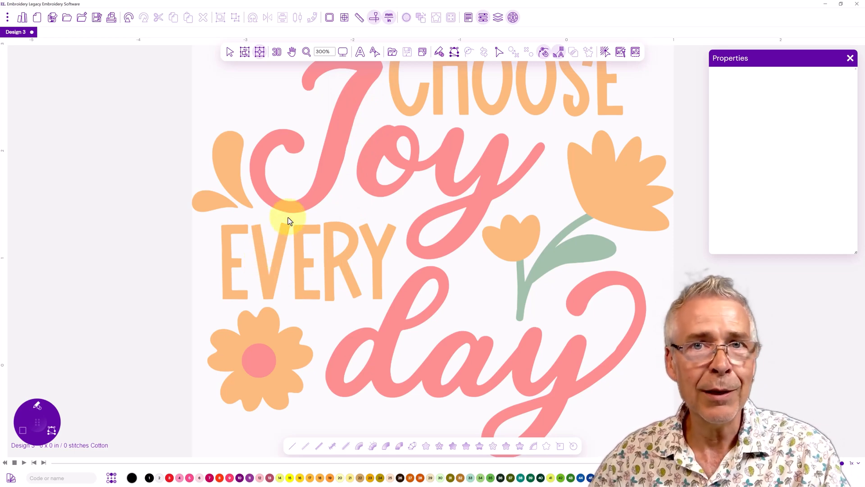
pyautogui.click(343, 53)
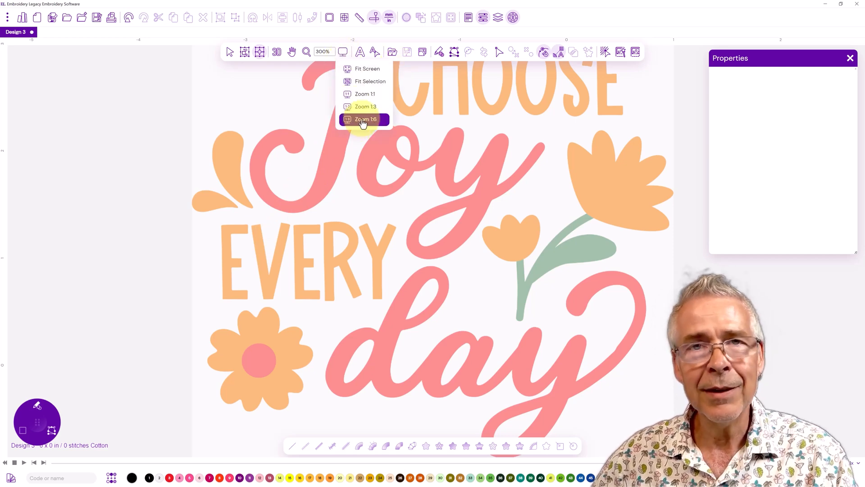
pyautogui.click(363, 119)
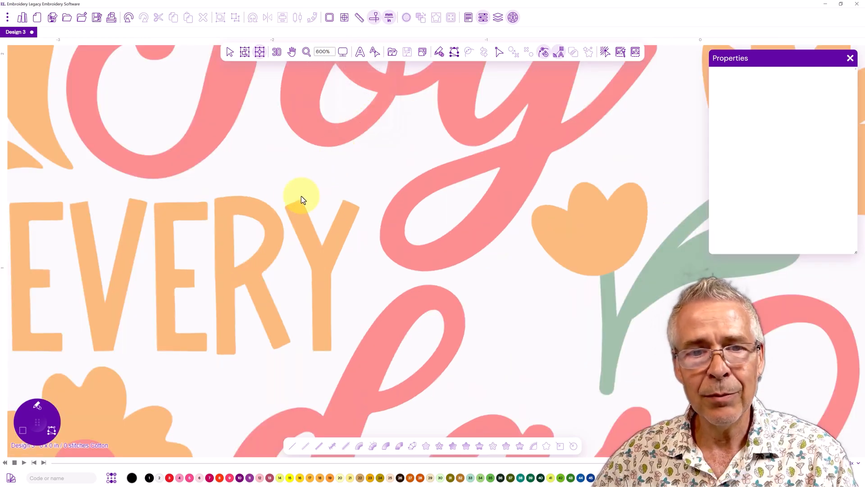
pyautogui.moveTo(207, 106); pyautogui.dragTo(317, 301)
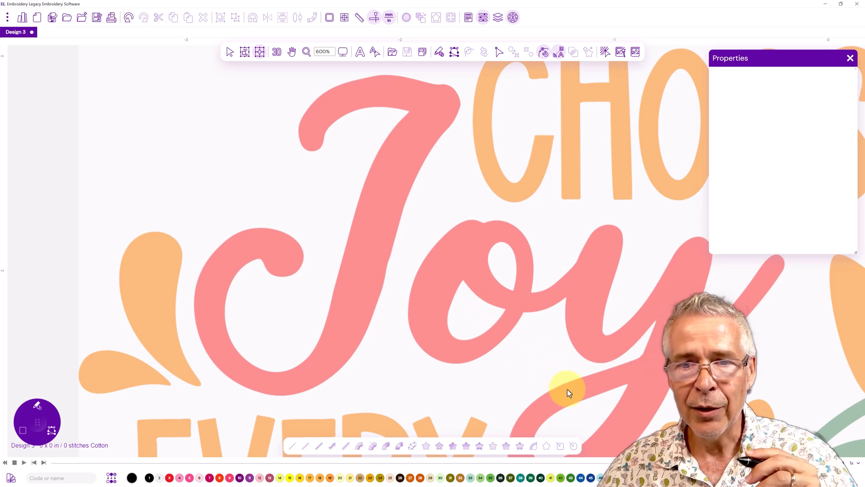
pyautogui.scroll(3, 336, 221)
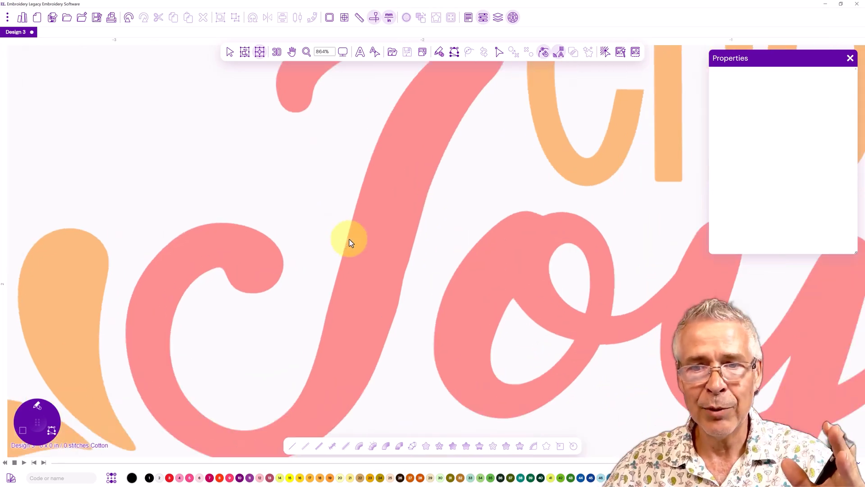
pyautogui.click(342, 54)
pyautogui.click(362, 106)
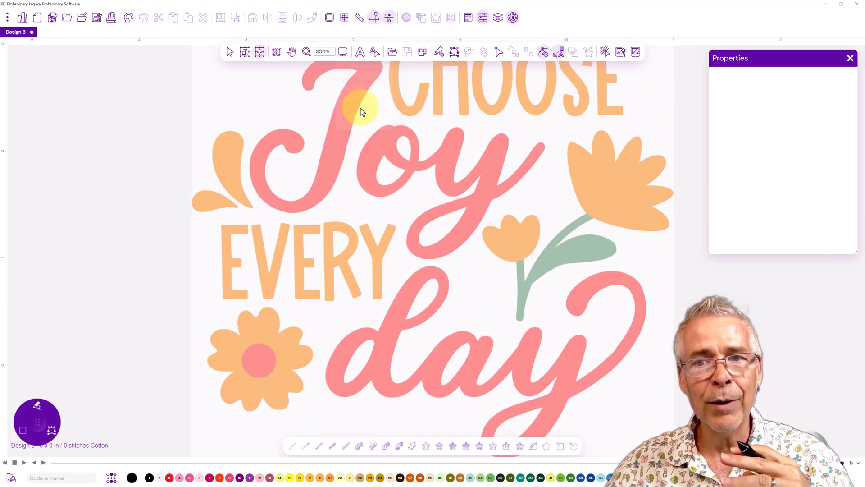
pyautogui.moveTo(376, 141); pyautogui.dragTo(365, 243)
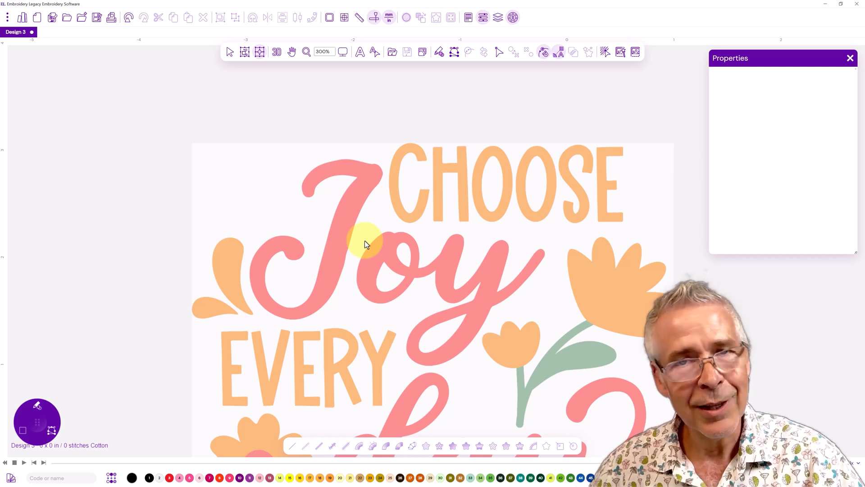
pyautogui.click(343, 52)
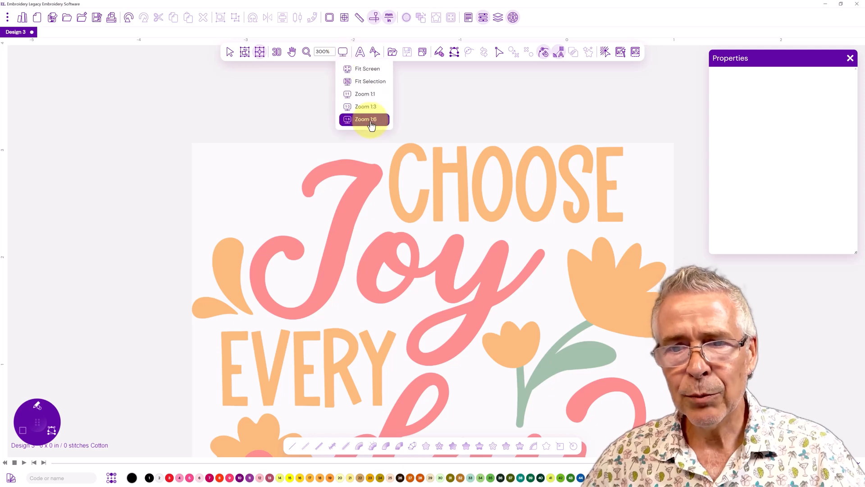
pyautogui.click(366, 119)
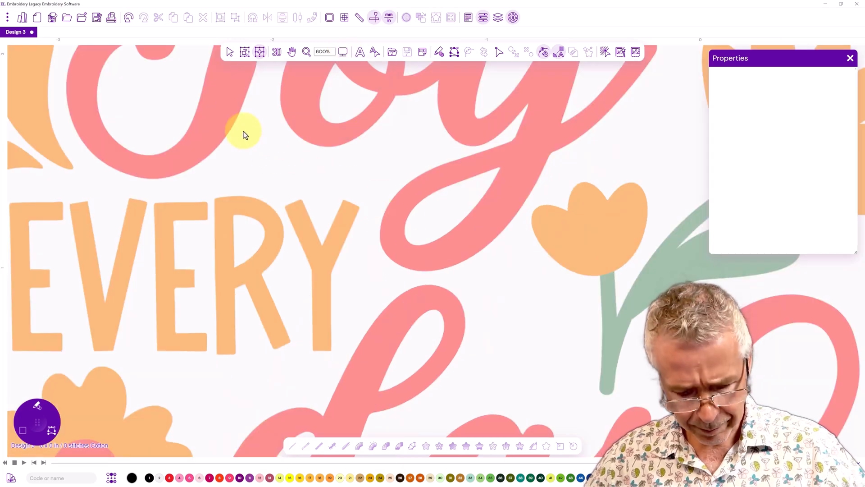
pyautogui.moveTo(168, 93); pyautogui.dragTo(342, 305)
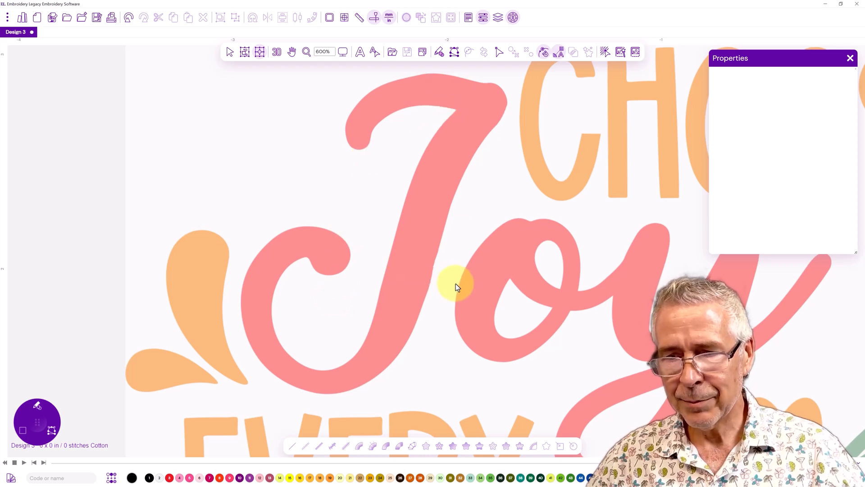
# Measure the gap between the J and the o, switching the units back to millimetres
pyautogui.click(359, 17)
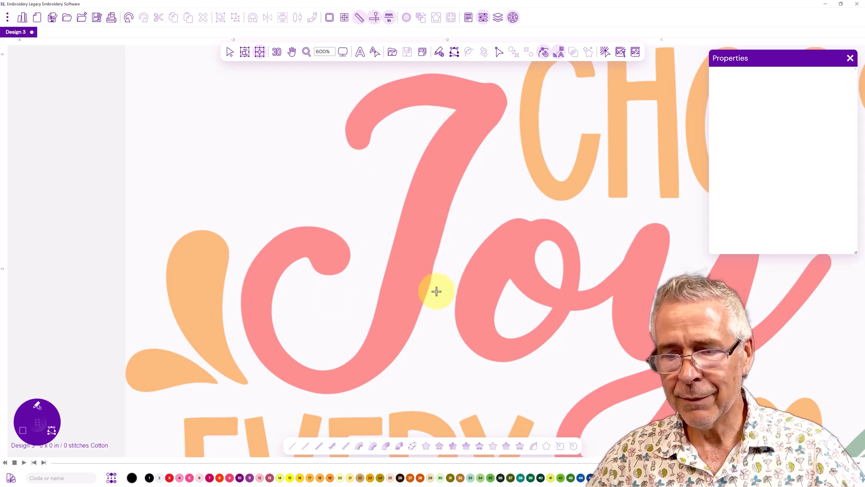
pyautogui.moveTo(429, 284); pyautogui.dragTo(460, 290)
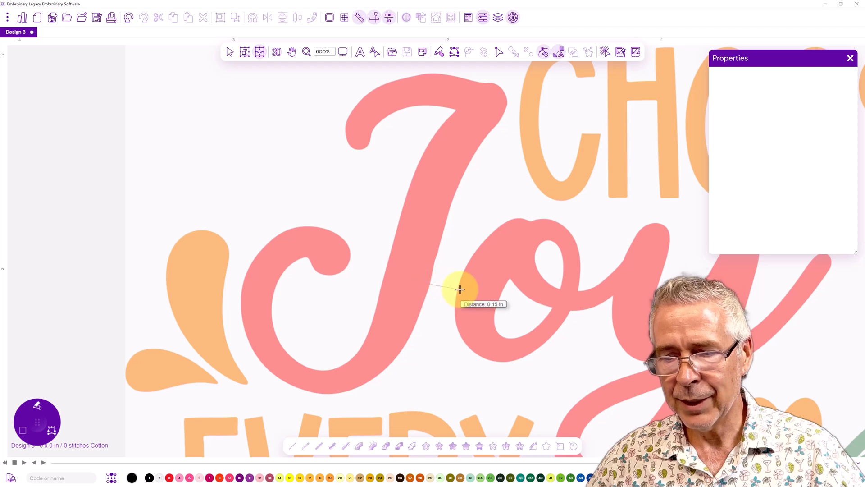
pyautogui.click(388, 18)
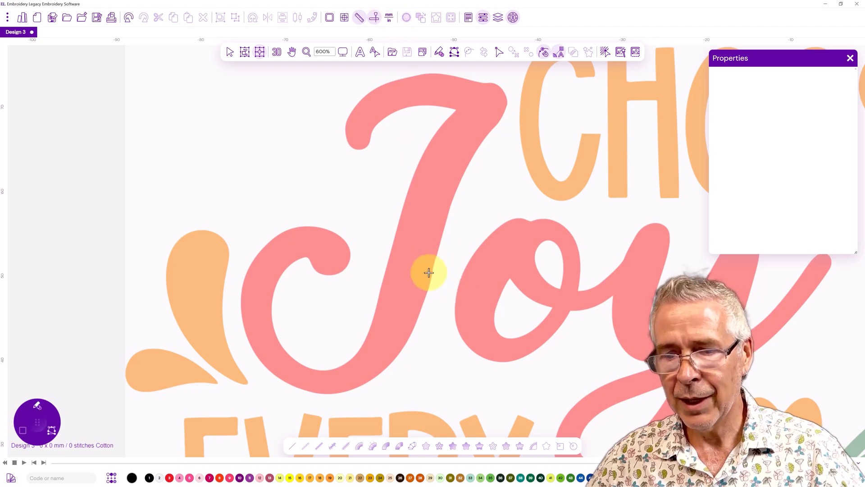
pyautogui.moveTo(431, 284); pyautogui.dragTo(457, 287)
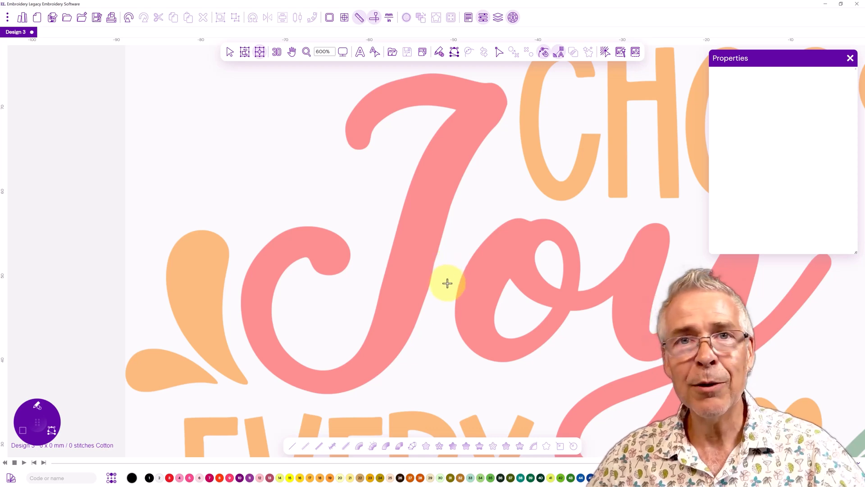
# Return to the selection tool and frame the letter J at Zoom 1:6
pyautogui.scroll(-2, 444, 302)
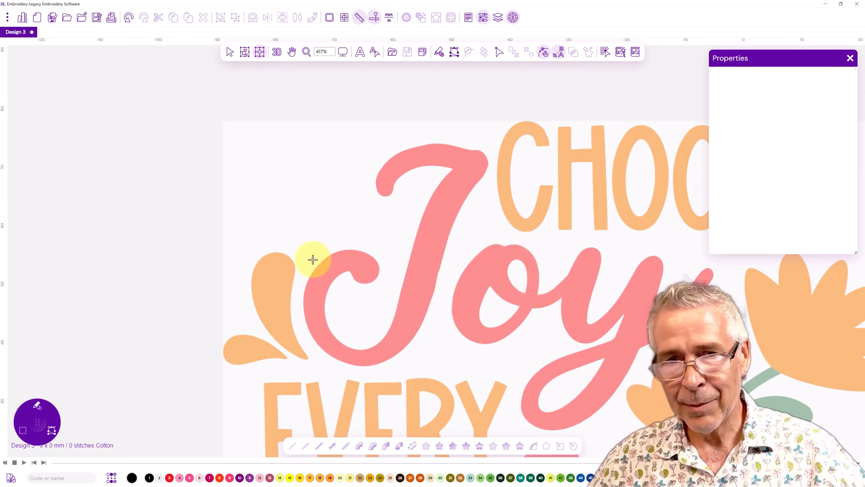
pyautogui.click(230, 53)
pyautogui.moveTo(476, 299); pyautogui.dragTo(379, 212)
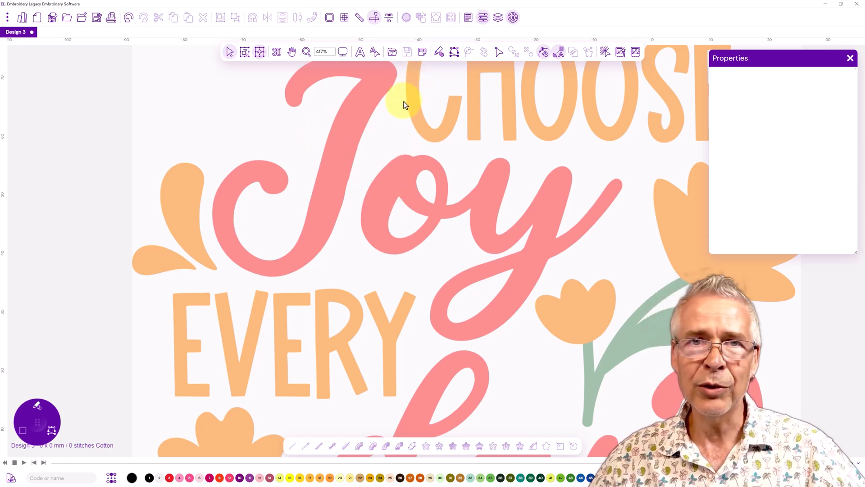
pyautogui.click(342, 51)
pyautogui.click(358, 119)
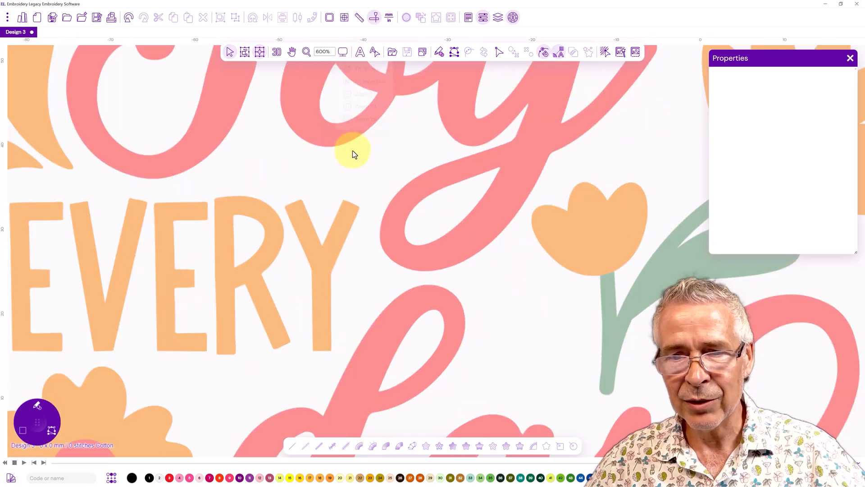
pyautogui.moveTo(222, 123); pyautogui.dragTo(347, 352)
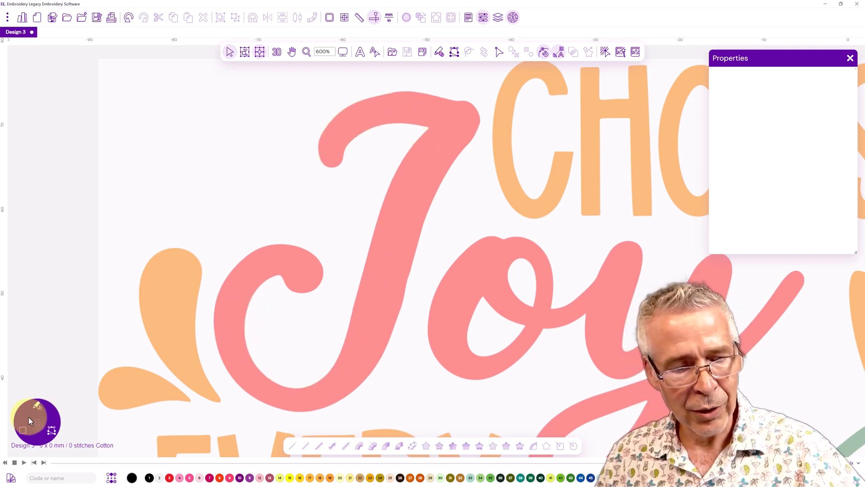
# Pick the satin column digitizing tool and check the Smart Join, Auto Trim and Auto Lock options
pyautogui.click(36, 407)
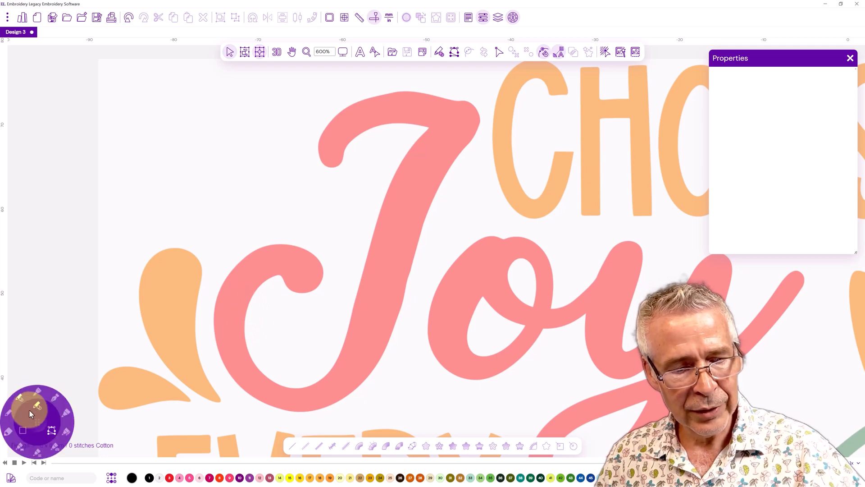
pyautogui.click(20, 450)
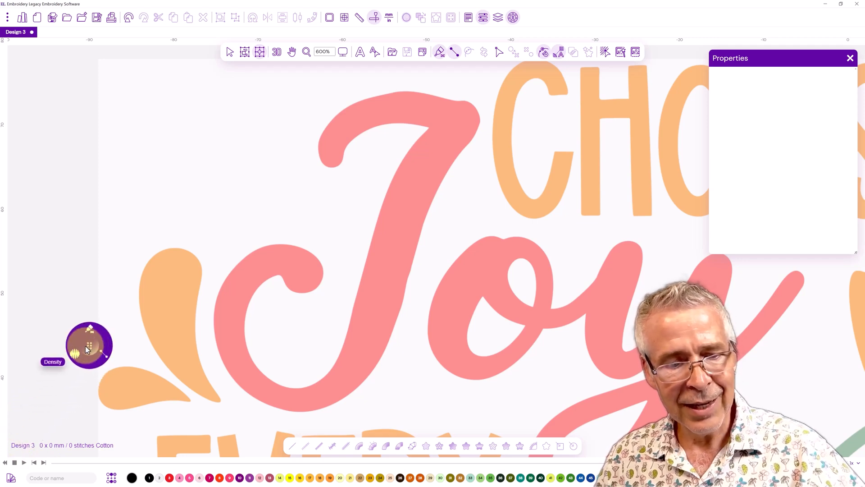
pyautogui.click(103, 355)
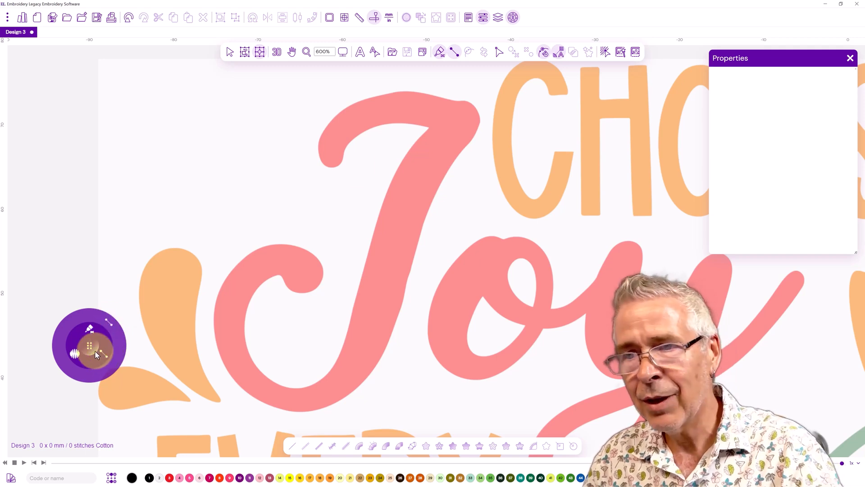
pyautogui.click(560, 56)
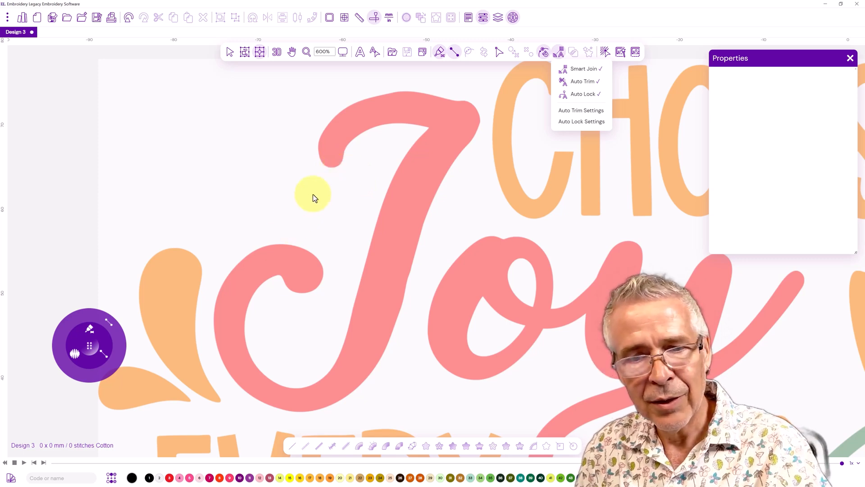
pyautogui.click(100, 333)
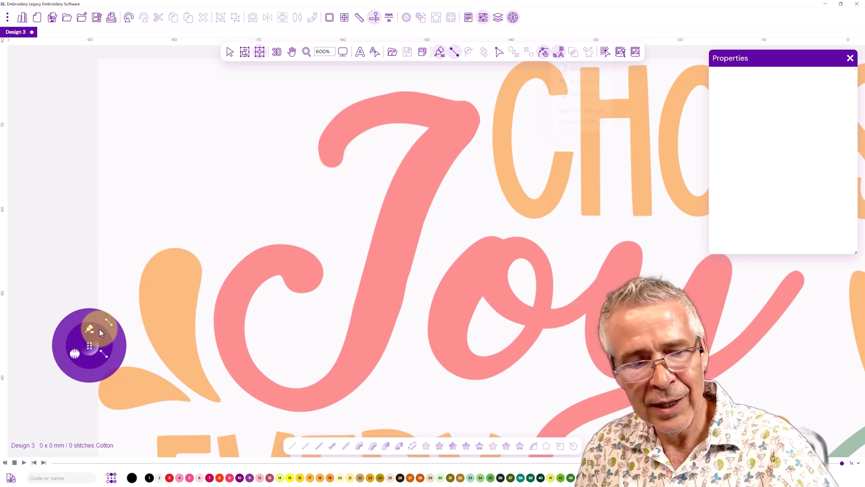
# Digitize the J's top hook as a satin column by placing paired edge points, assign a thread colour, and generate the stitches
pyautogui.click(338, 165)
pyautogui.click(323, 165)
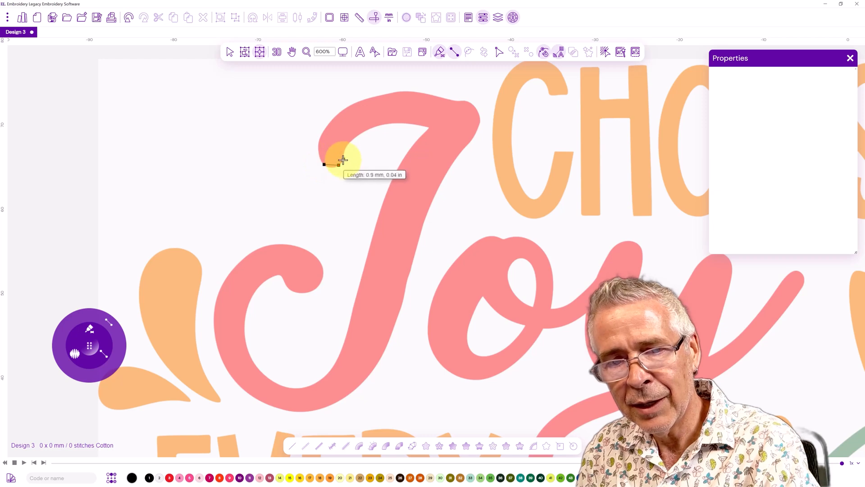
pyautogui.click(342, 159)
pyautogui.click(319, 154)
pyautogui.click(346, 148)
pyautogui.click(321, 133)
pyautogui.click(357, 135)
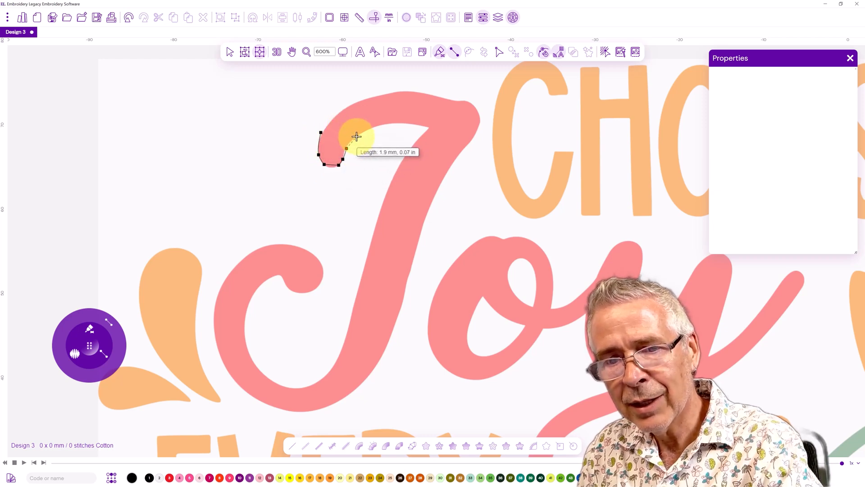
pyautogui.click(339, 111)
pyautogui.click(378, 124)
pyautogui.click(372, 96)
pyautogui.click(403, 122)
pyautogui.click(406, 91)
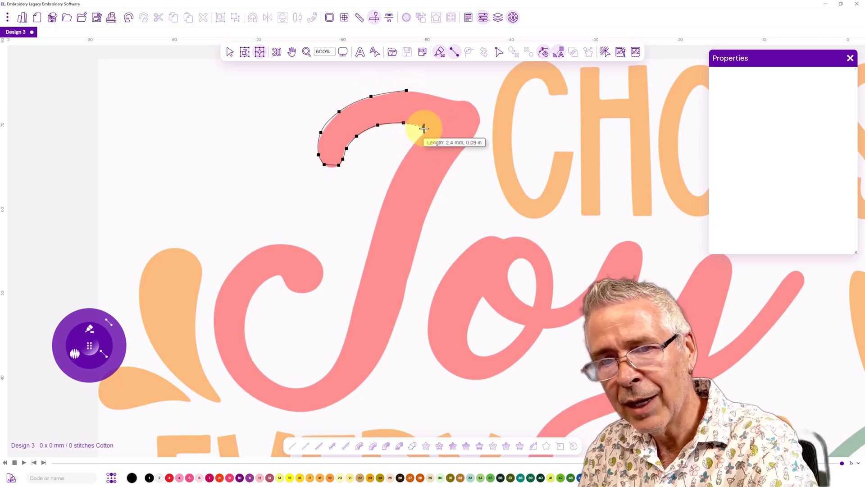
pyautogui.click(422, 125)
pyautogui.click(432, 95)
pyautogui.click(452, 134)
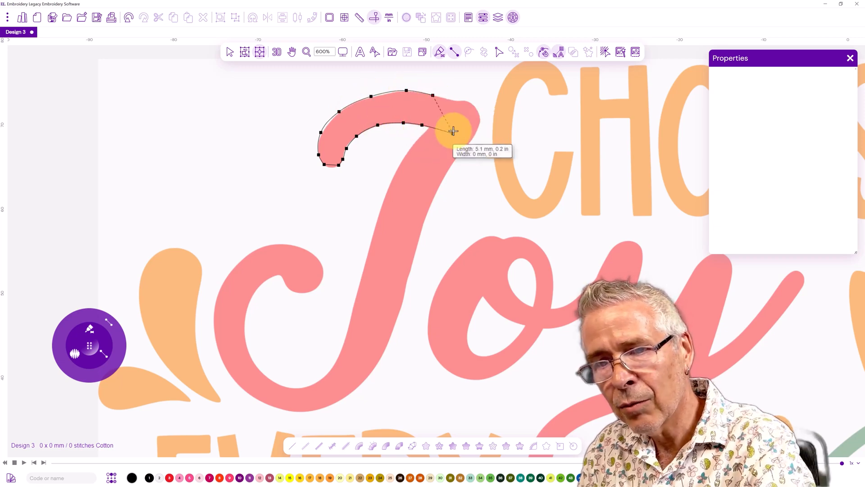
pyautogui.click(461, 102)
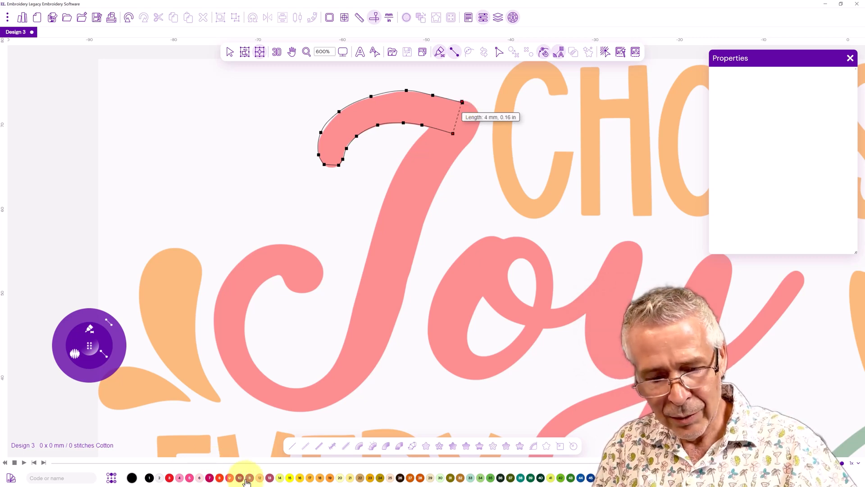
pyautogui.click(269, 478)
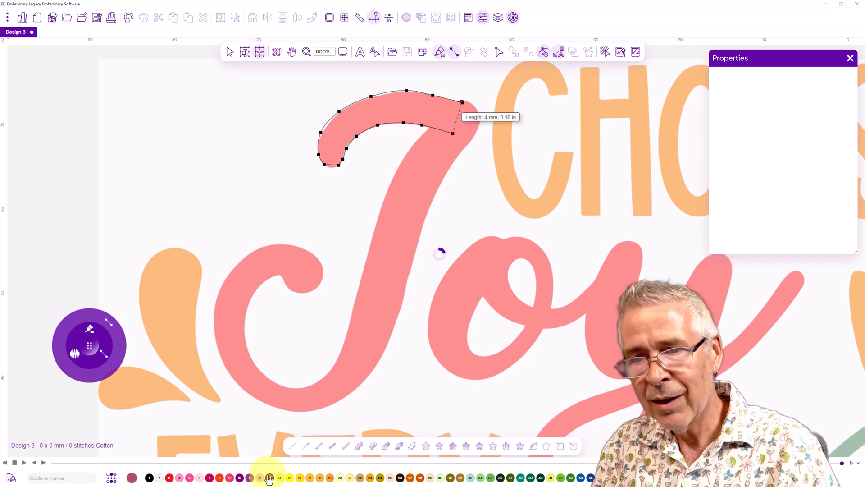
pyautogui.press('Return')
# Switch on the 3D stitch view and digitize the J's stem and lower curl as a satin column
pyautogui.click(276, 53)
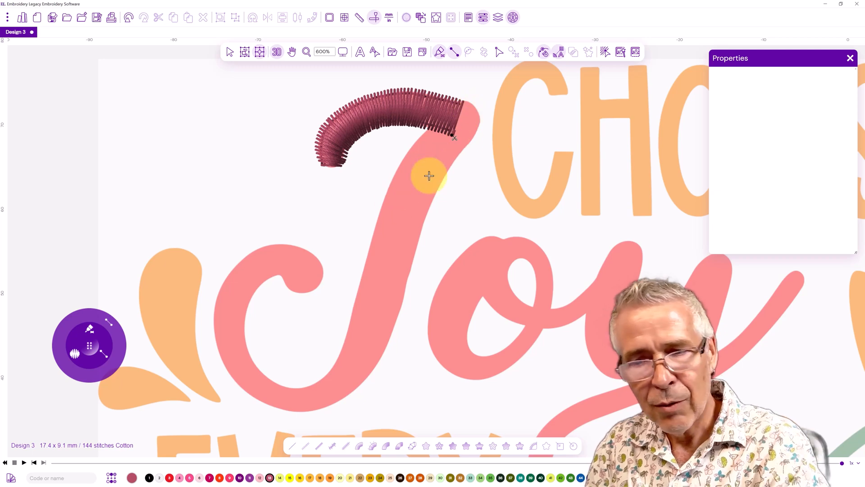
pyautogui.click(467, 109)
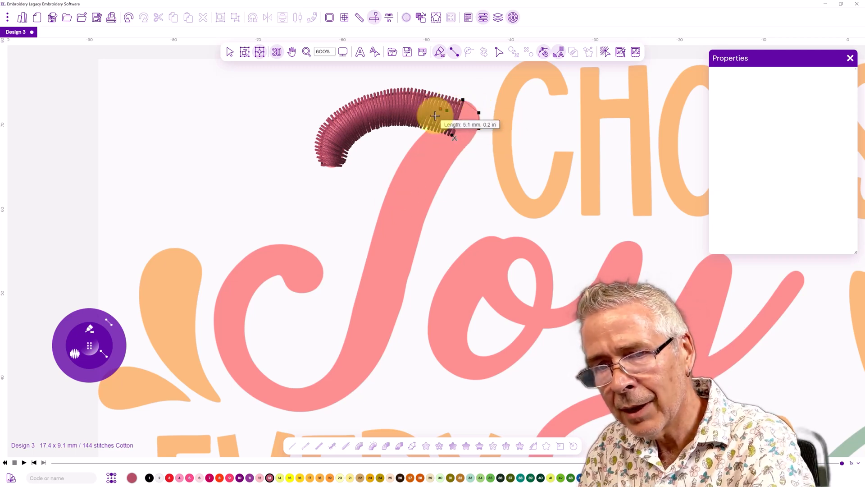
pyautogui.click(467, 145)
pyautogui.click(431, 124)
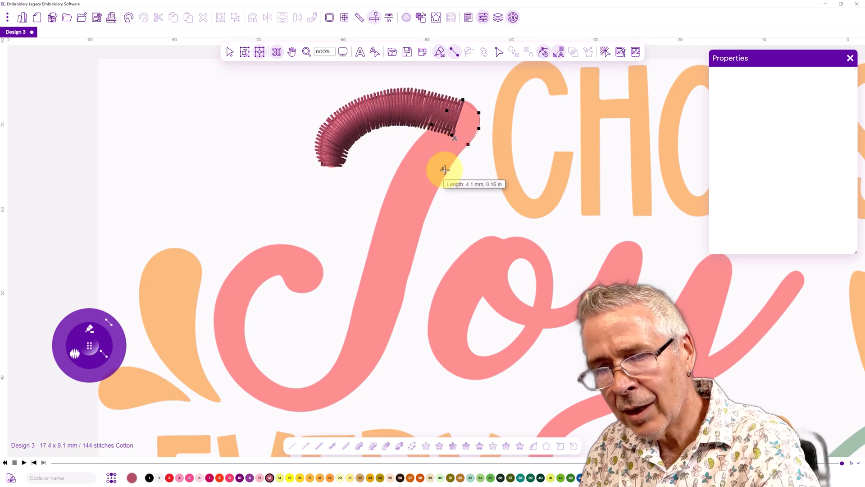
pyautogui.click(447, 173)
pyautogui.click(409, 151)
pyautogui.click(408, 169)
pyautogui.click(422, 228)
pyautogui.click(377, 217)
pyautogui.click(402, 307)
pyautogui.click(356, 297)
pyautogui.click(376, 364)
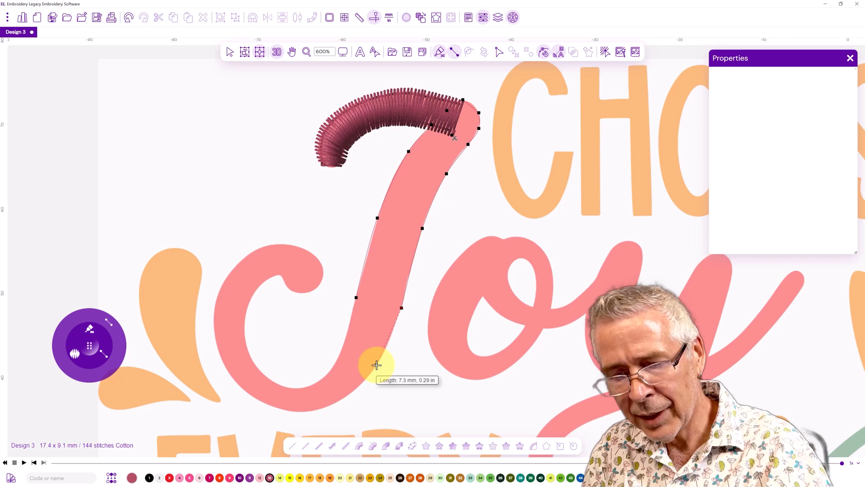
pyautogui.click(342, 349)
pyautogui.click(328, 406)
pyautogui.click(320, 380)
pyautogui.click(288, 410)
pyautogui.click(291, 387)
pyautogui.click(242, 388)
pyautogui.click(259, 372)
pyautogui.click(217, 339)
pyautogui.click(244, 337)
pyautogui.click(216, 295)
pyautogui.click(247, 307)
pyautogui.click(242, 260)
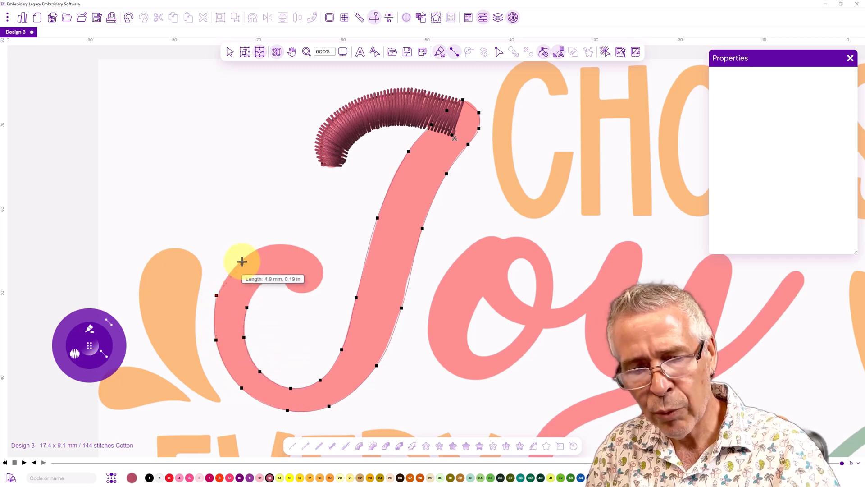
pyautogui.click(258, 287)
pyautogui.click(267, 244)
pyautogui.click(284, 243)
pyautogui.click(279, 275)
pyautogui.click(305, 251)
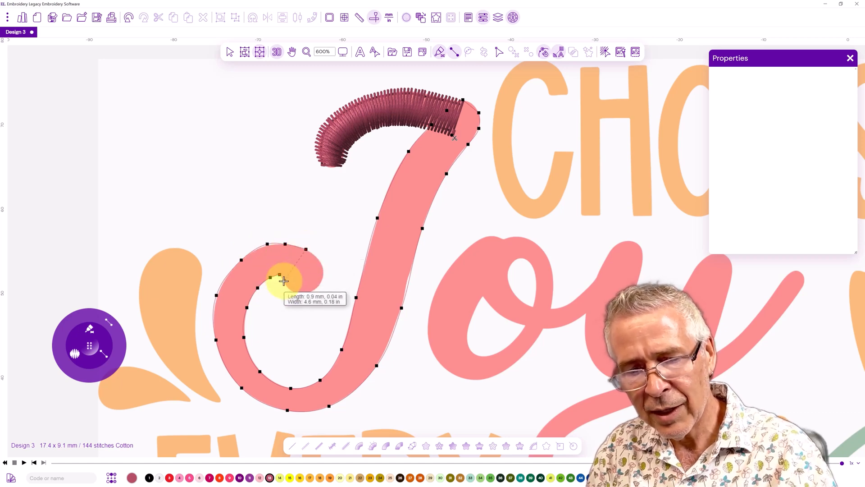
pyautogui.click(321, 261)
pyautogui.click(284, 282)
pyautogui.click(291, 289)
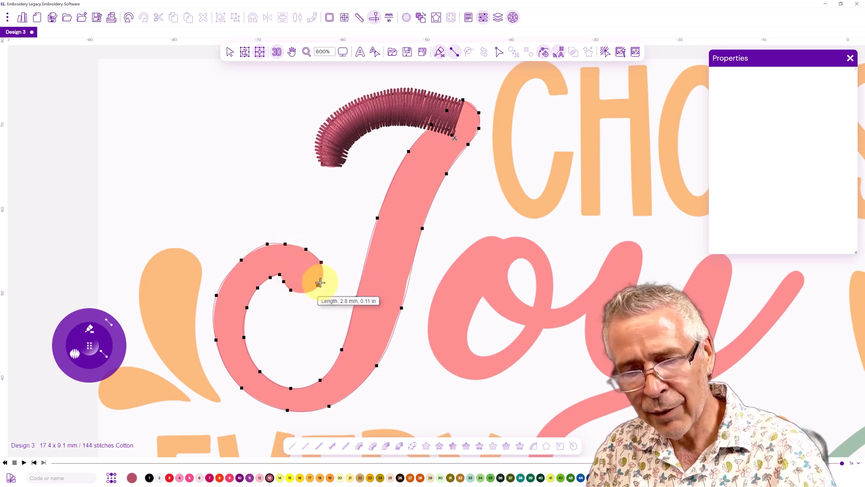
pyautogui.click(322, 279)
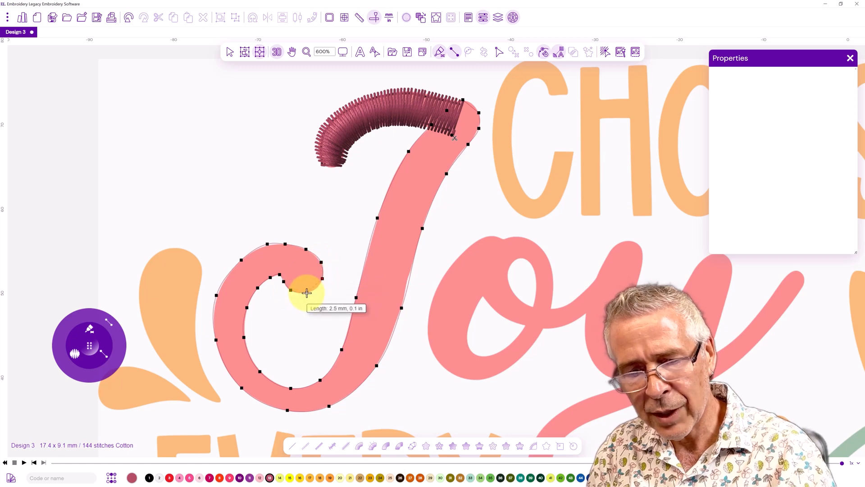
pyautogui.click(307, 291)
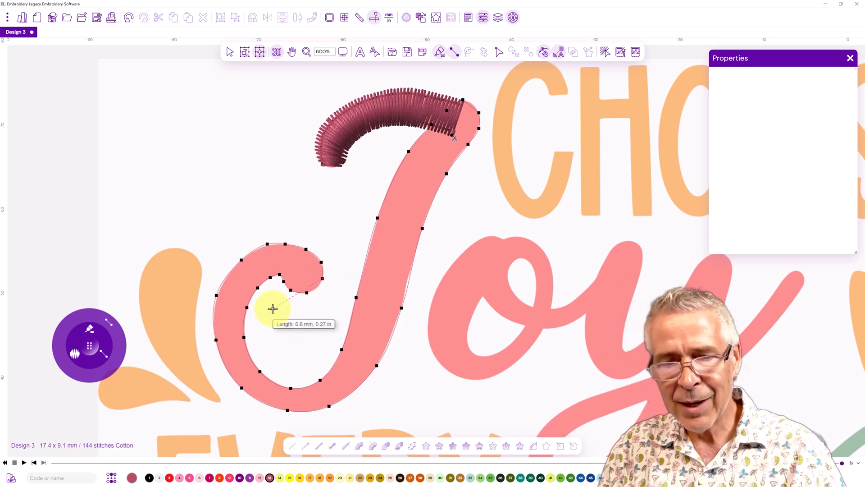
pyautogui.press('Return')
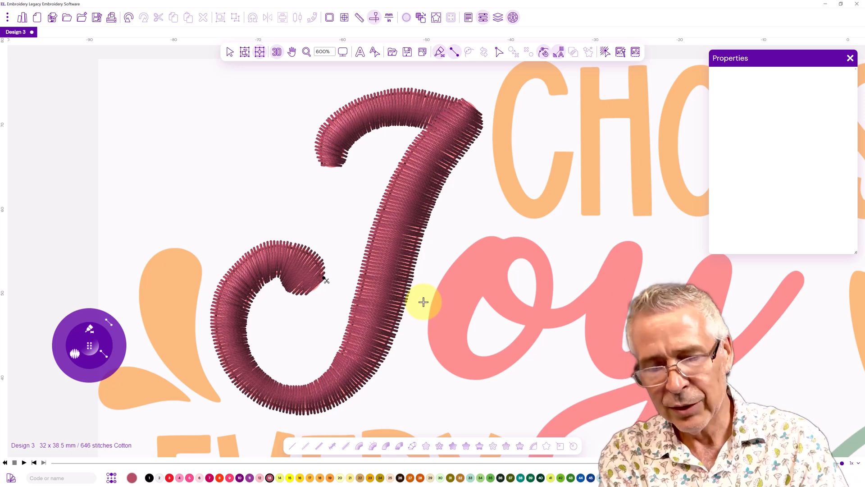
# Digitize the left side of the o as a satin column continuing from the J
pyautogui.click(89, 328)
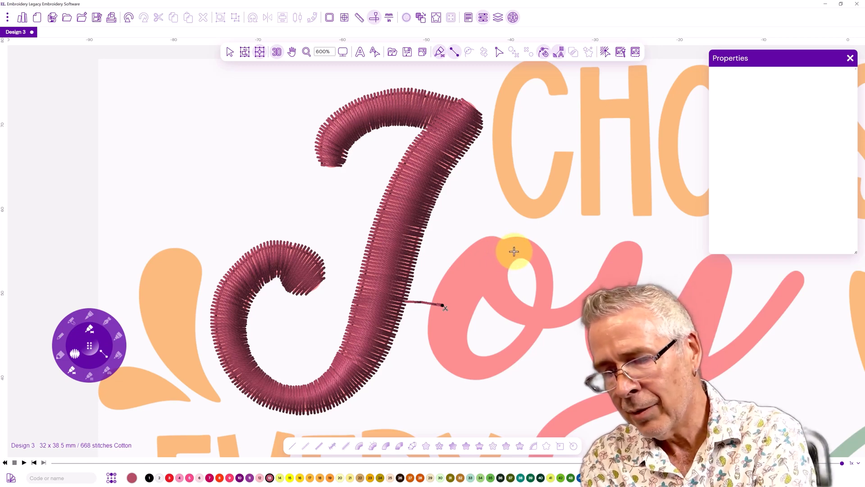
pyautogui.moveTo(514, 252); pyautogui.dragTo(485, 244)
pyautogui.click(477, 241)
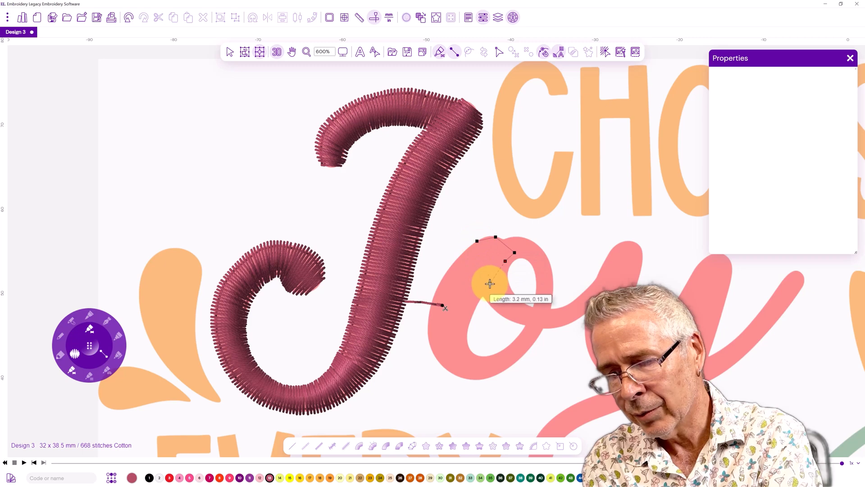
pyautogui.click(489, 284)
pyautogui.click(452, 264)
pyautogui.click(489, 283)
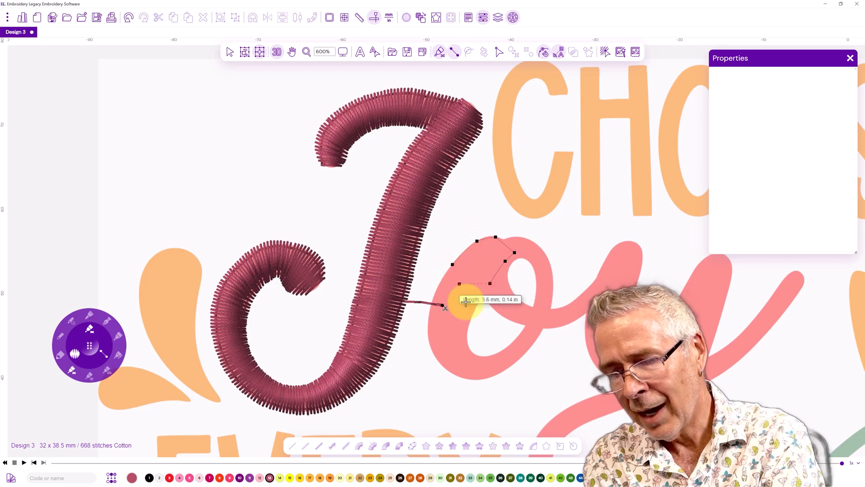
pyautogui.click(430, 307)
pyautogui.click(473, 315)
pyautogui.click(466, 339)
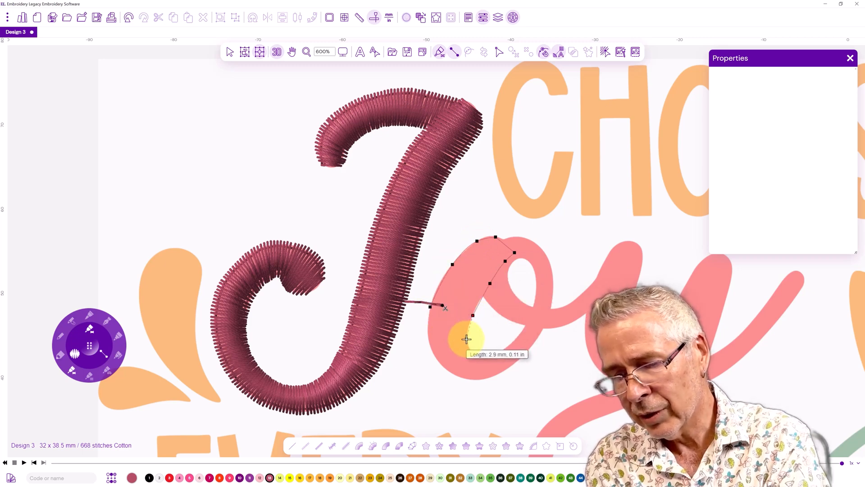
pyautogui.click(434, 354)
pyautogui.click(475, 353)
pyautogui.click(464, 378)
pyautogui.click(481, 367)
pyautogui.click(492, 355)
pyautogui.click(496, 375)
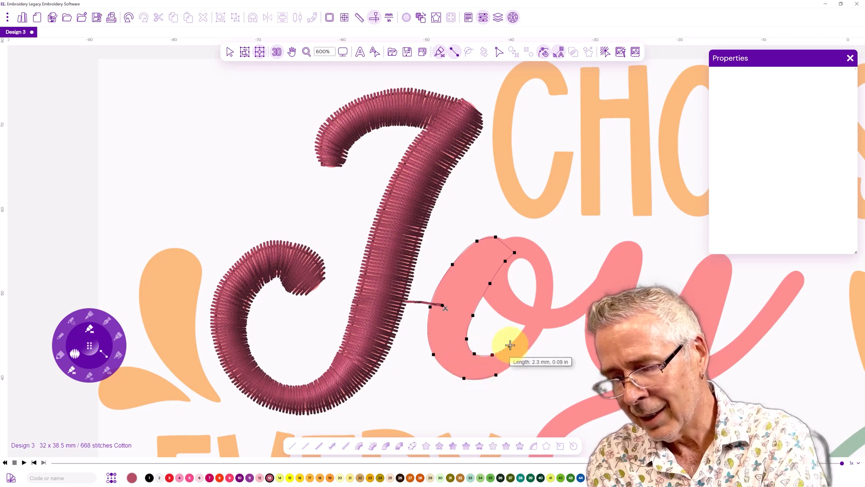
pyautogui.click(523, 355)
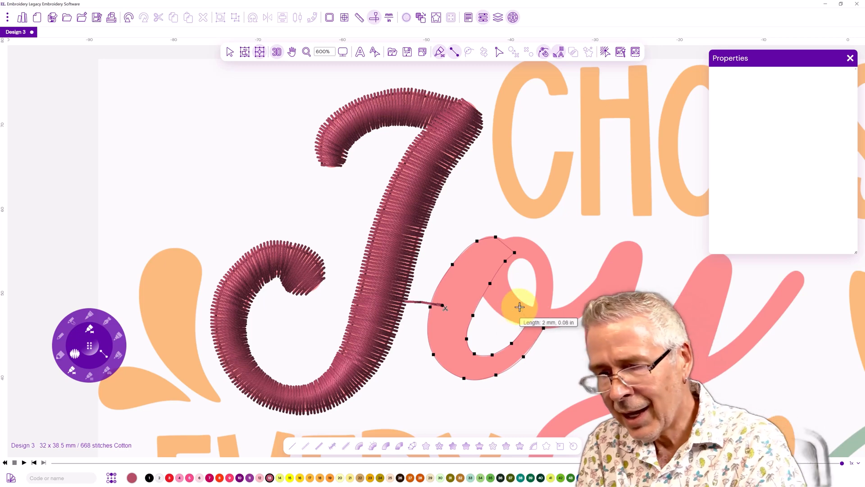
pyautogui.press('Return')
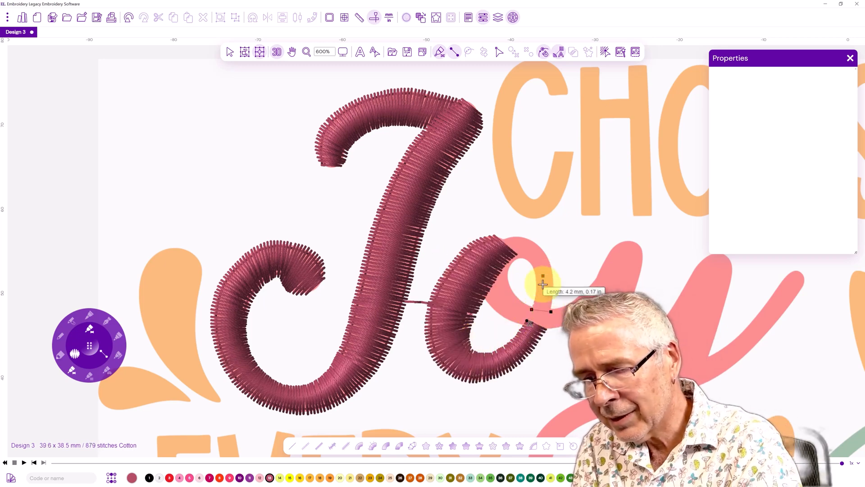
# Digitize the o's upper loop and the connecting stroke leading toward the y
pyautogui.click(523, 258)
pyautogui.click(522, 238)
pyautogui.click(511, 263)
pyautogui.click(494, 245)
pyautogui.click(507, 276)
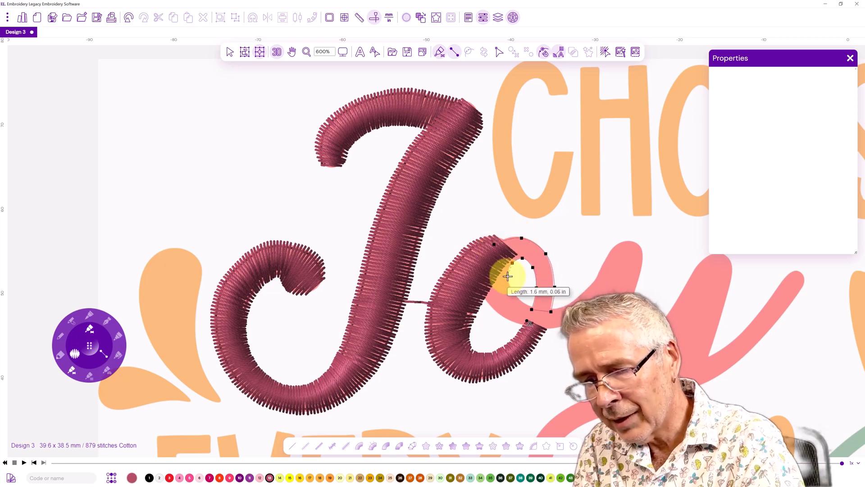
pyautogui.click(479, 286)
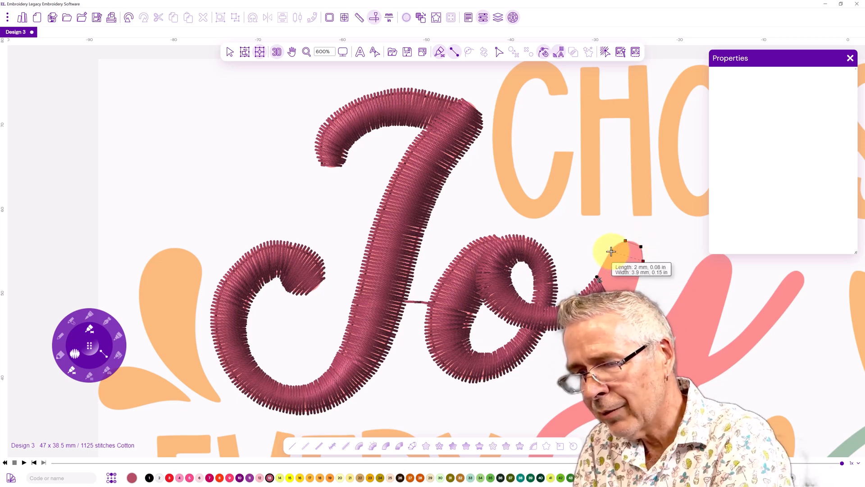
pyautogui.click(611, 252)
# Digitize the y's left arm and lower curve as a satin column by placing paired edge points, then generate the stitches
pyautogui.moveTo(539, 248); pyautogui.dragTo(218, 232)
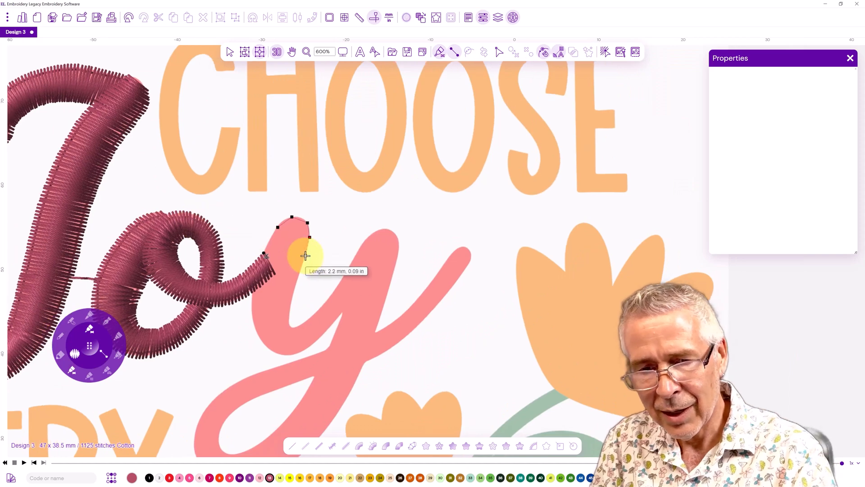
pyautogui.click(305, 256)
pyautogui.click(269, 244)
pyautogui.click(296, 283)
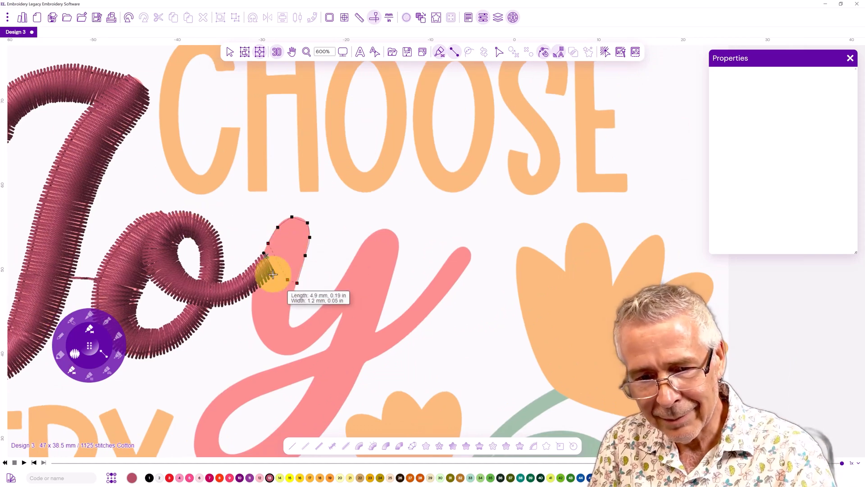
pyautogui.click(255, 274)
pyautogui.click(290, 305)
pyautogui.click(251, 313)
pyautogui.click(289, 321)
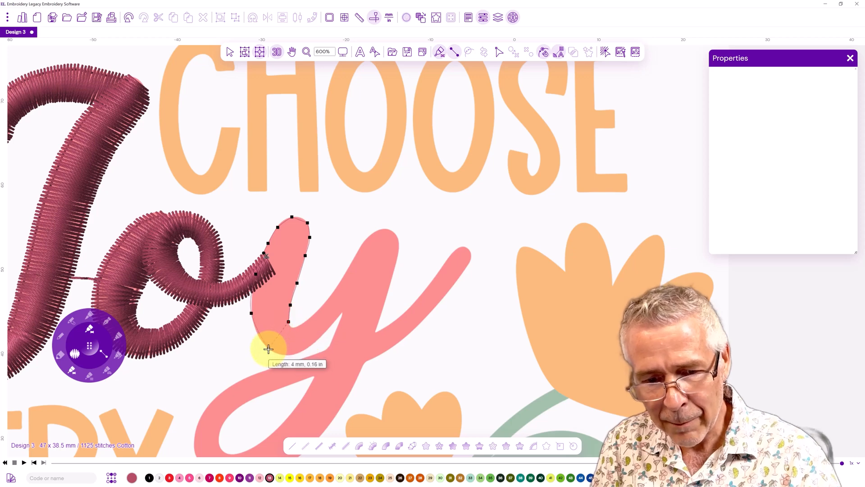
pyautogui.click(268, 348)
pyautogui.click(292, 354)
pyautogui.click(293, 327)
pyautogui.click(318, 339)
pyautogui.click(307, 320)
pyautogui.click(325, 301)
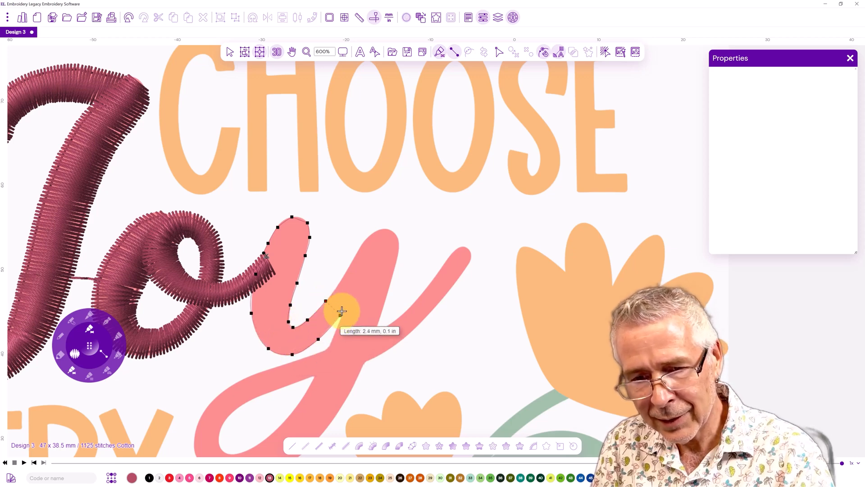
pyautogui.click(340, 314)
pyautogui.click(357, 254)
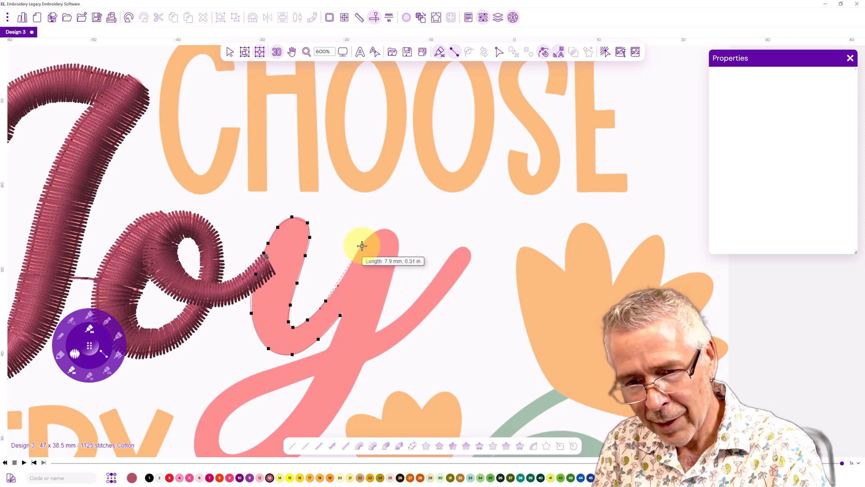
pyautogui.click(362, 245)
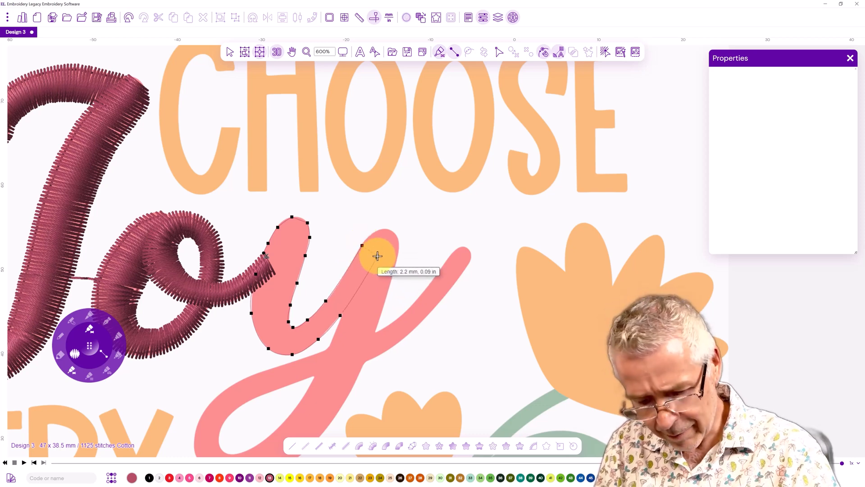
pyautogui.press('Return')
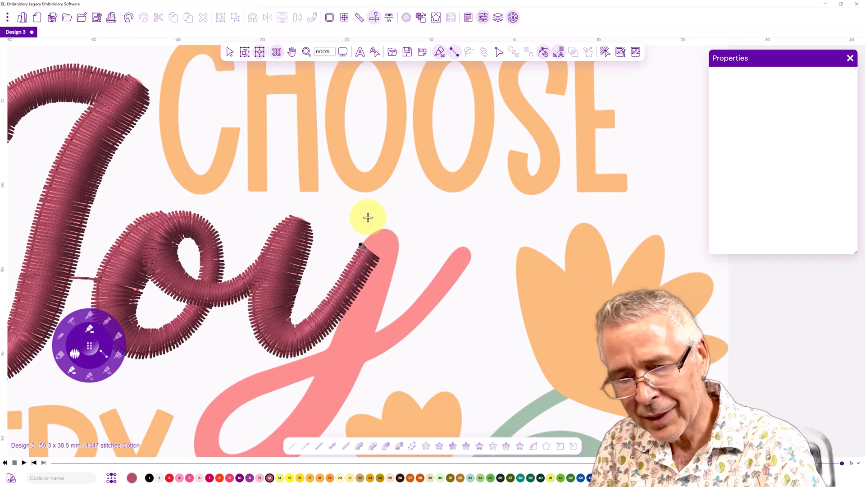
# Digitize the y's right stroke from its top down to the descender as another satin column
pyautogui.click(396, 235)
pyautogui.click(382, 229)
pyautogui.click(399, 244)
pyautogui.click(371, 234)
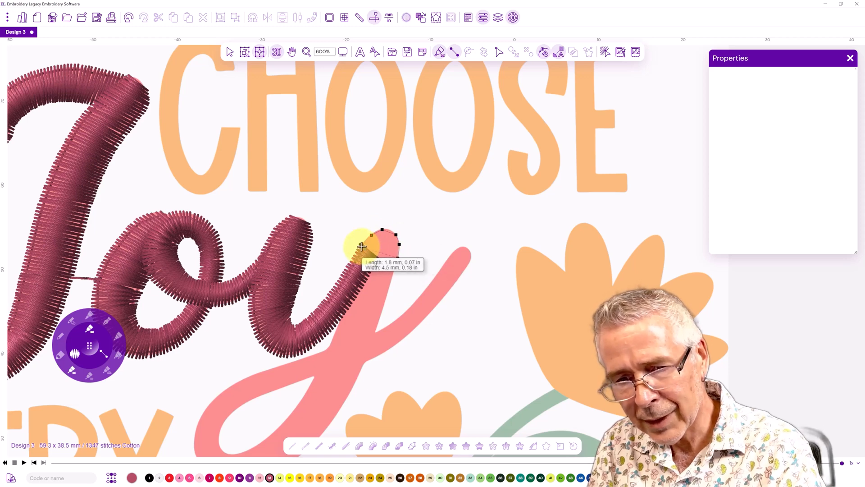
pyautogui.click(361, 245)
pyautogui.click(398, 257)
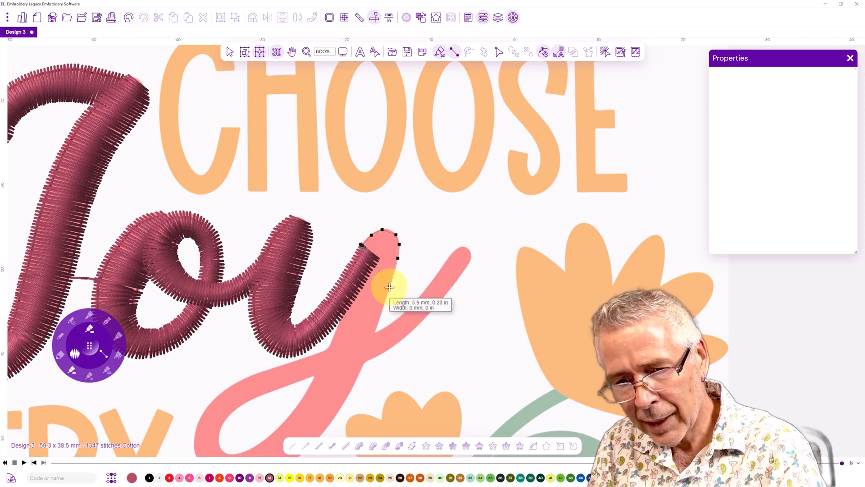
pyautogui.click(353, 275)
pyautogui.click(389, 287)
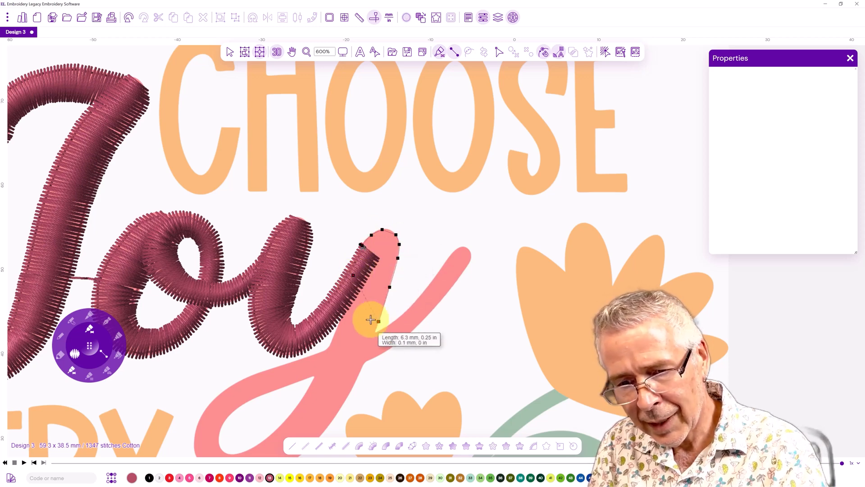
pyautogui.click(344, 310)
pyautogui.click(379, 321)
pyautogui.click(371, 344)
pyautogui.click(335, 334)
pyautogui.click(353, 359)
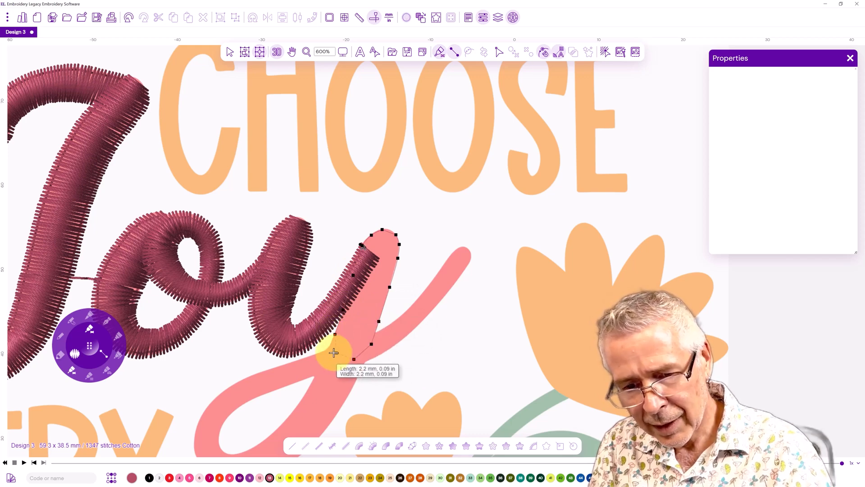
pyautogui.click(326, 352)
pyautogui.rightClick(327, 352)
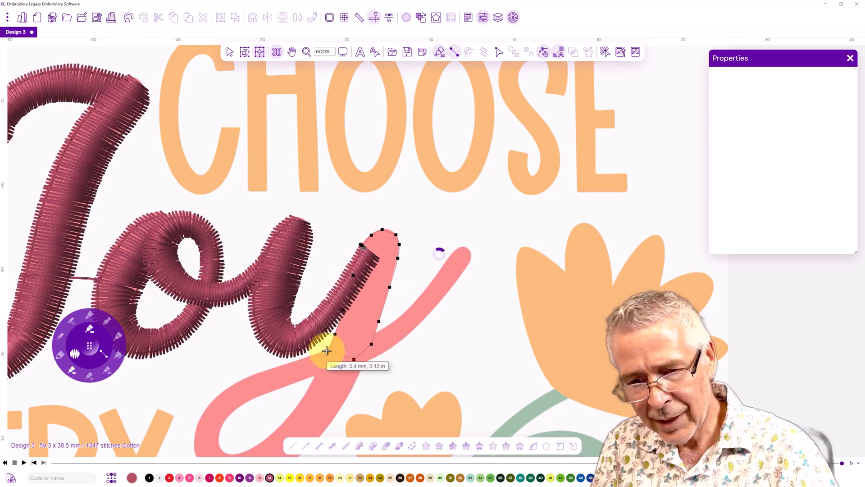
# Begin the y's descender loop as a satin column, removing three misplaced points and re-placing them
pyautogui.click(363, 363)
pyautogui.click(347, 361)
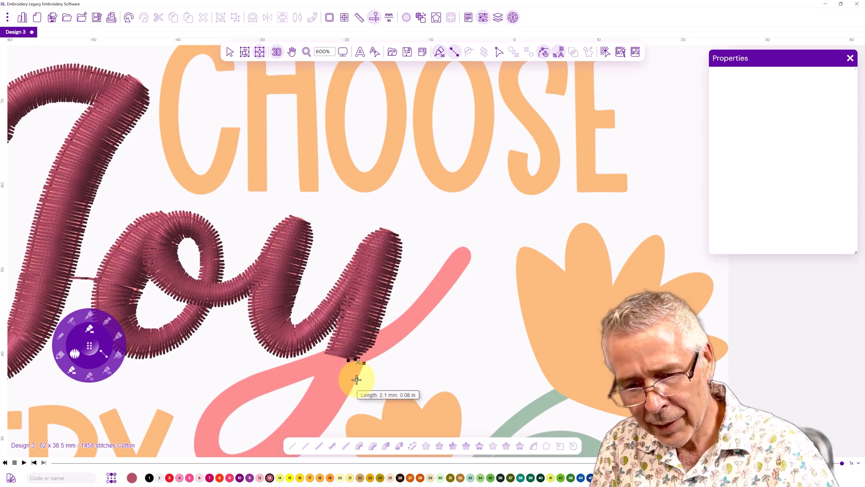
pyautogui.click(357, 379)
pyautogui.click(319, 369)
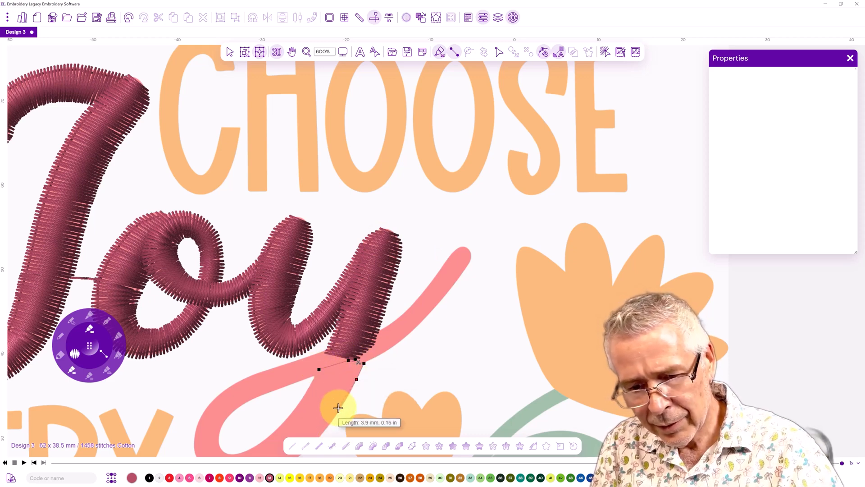
pyautogui.click(305, 395)
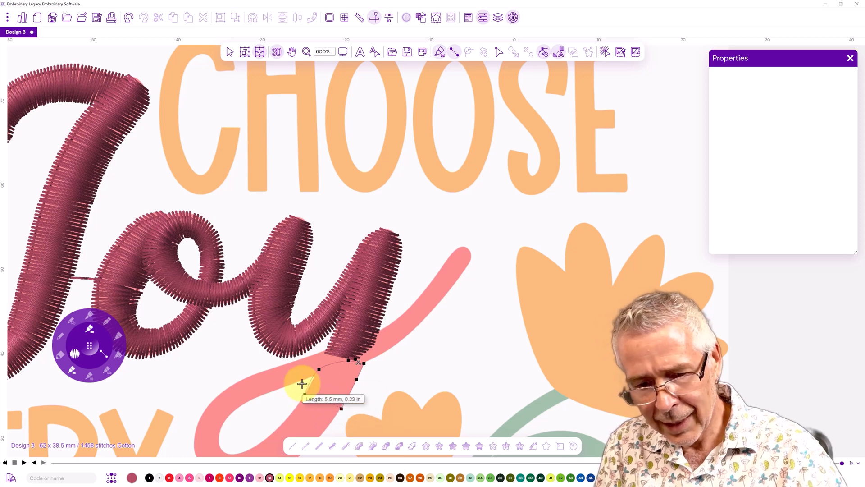
pyautogui.press('BackSpace')
pyautogui.press('BackSpace')
pyautogui.press('BackSpace')
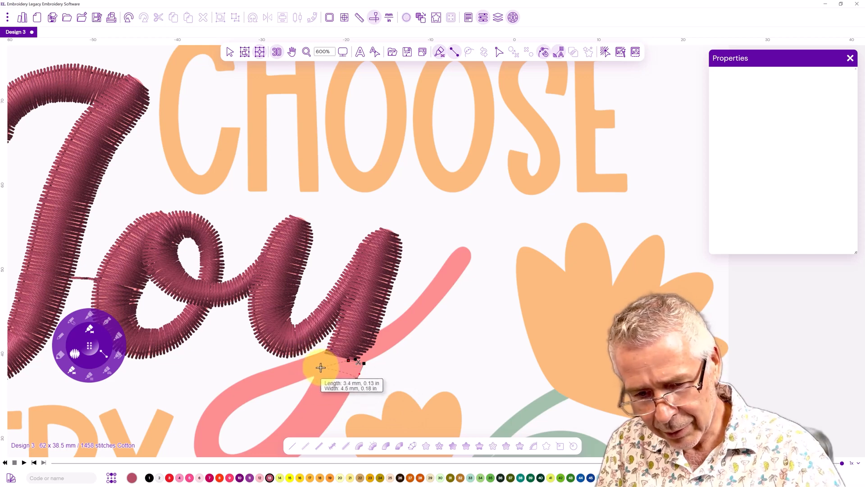
pyautogui.click(319, 367)
pyautogui.click(351, 391)
pyautogui.click(313, 380)
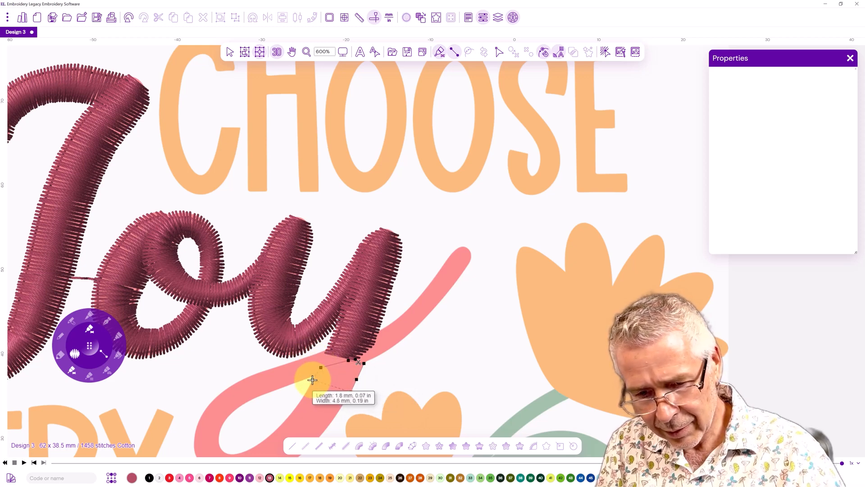
# Continue the satin column down and around the bottom of the y's descender loop
pyautogui.moveTo(315, 415); pyautogui.dragTo(266, 303)
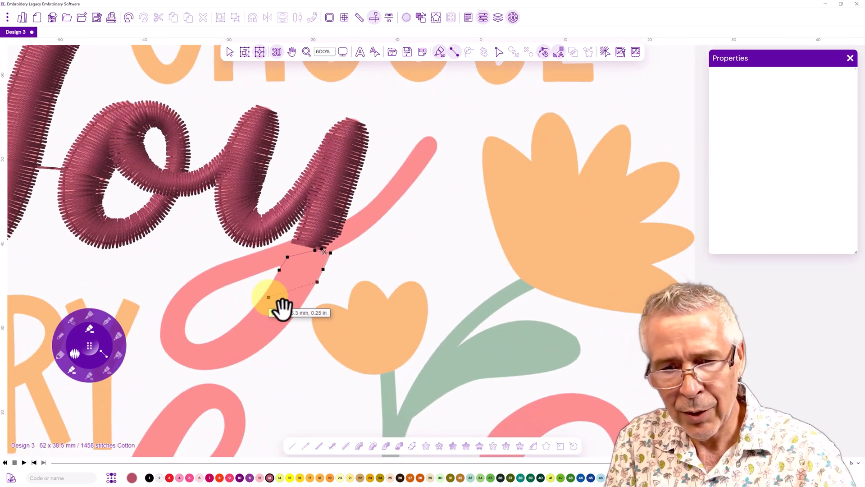
pyautogui.click(287, 324)
pyautogui.click(259, 301)
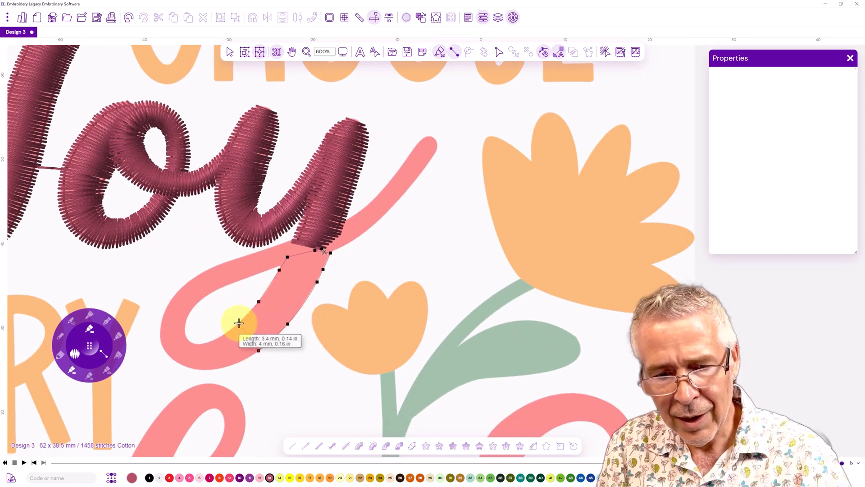
pyautogui.click(239, 322)
pyautogui.click(226, 367)
pyautogui.click(218, 337)
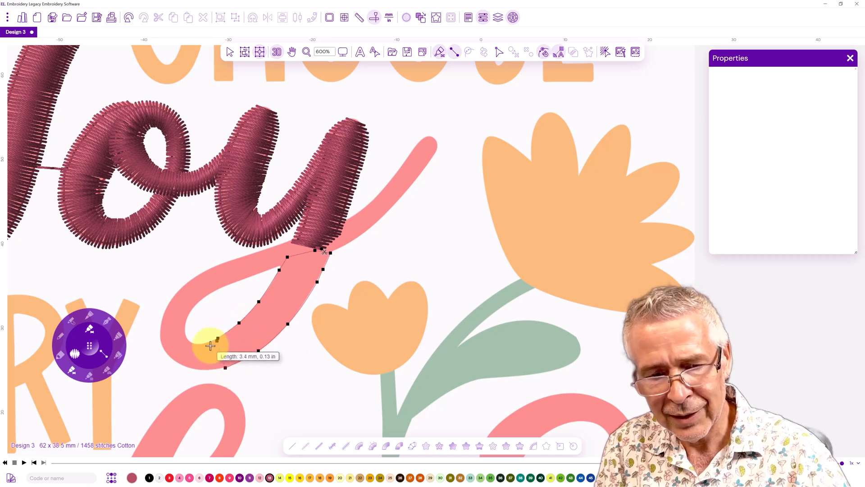
pyautogui.click(189, 368)
pyautogui.click(196, 345)
pyautogui.click(164, 348)
pyautogui.click(186, 338)
pyautogui.click(163, 319)
pyautogui.click(185, 322)
pyautogui.click(178, 289)
pyautogui.click(197, 305)
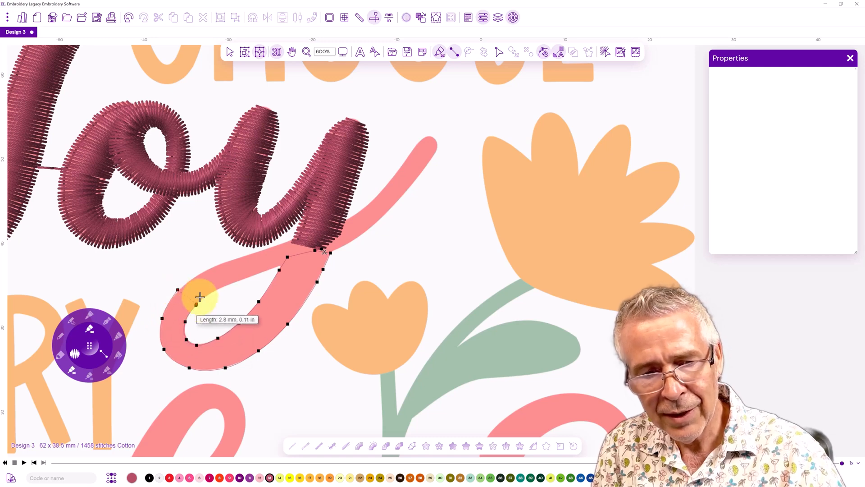
# Complete the y's loop back up through the crossing and out along the tail, then generate the stitches
pyautogui.click(209, 269)
pyautogui.click(220, 289)
pyautogui.click(245, 255)
pyautogui.click(252, 275)
pyautogui.click(275, 248)
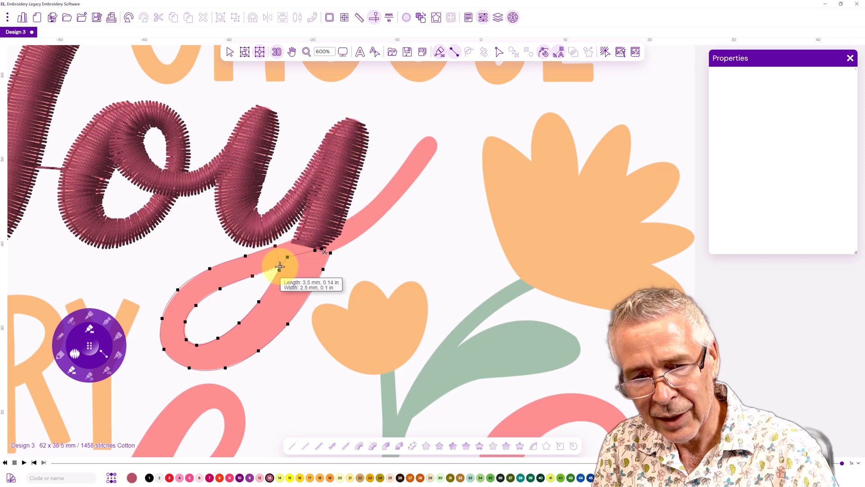
pyautogui.click(280, 266)
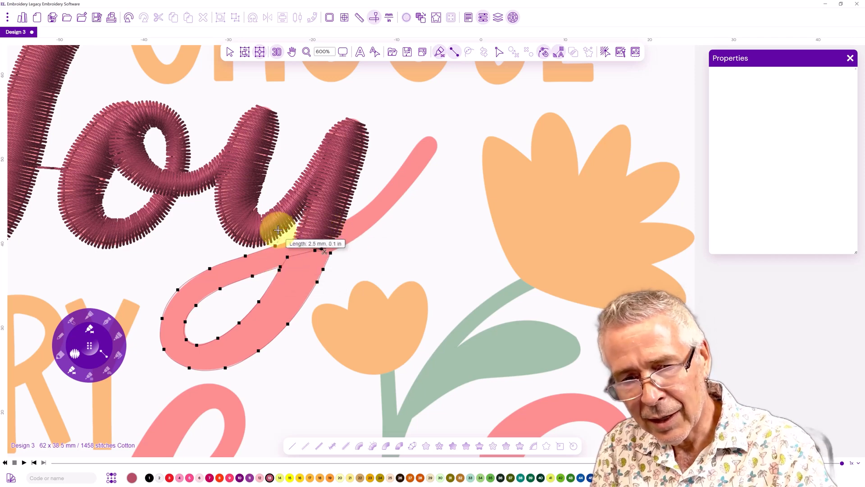
pyautogui.click(327, 228)
pyautogui.click(335, 251)
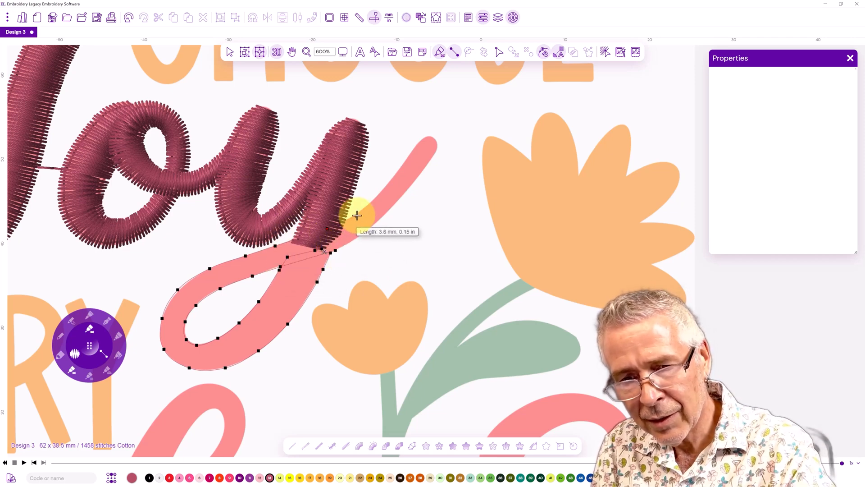
pyautogui.click(356, 213)
pyautogui.click(369, 228)
pyautogui.click(388, 184)
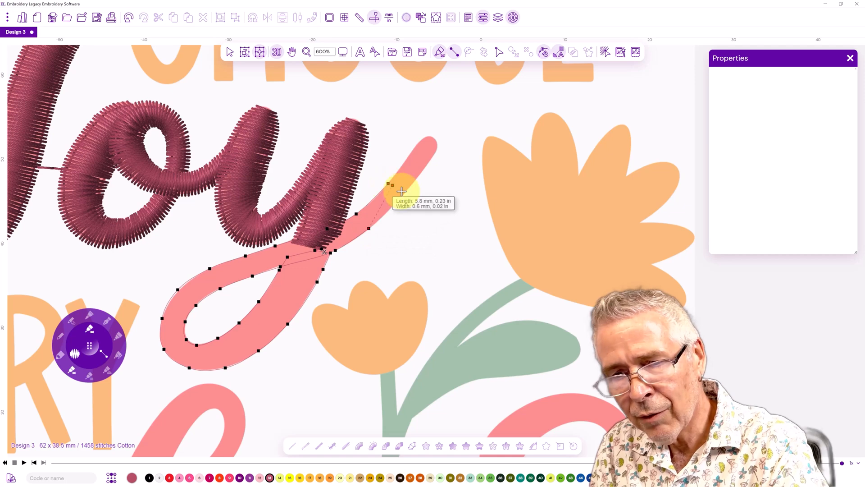
pyautogui.click(405, 193)
pyautogui.click(431, 158)
pyautogui.click(421, 140)
pyautogui.click(436, 149)
pyautogui.click(428, 136)
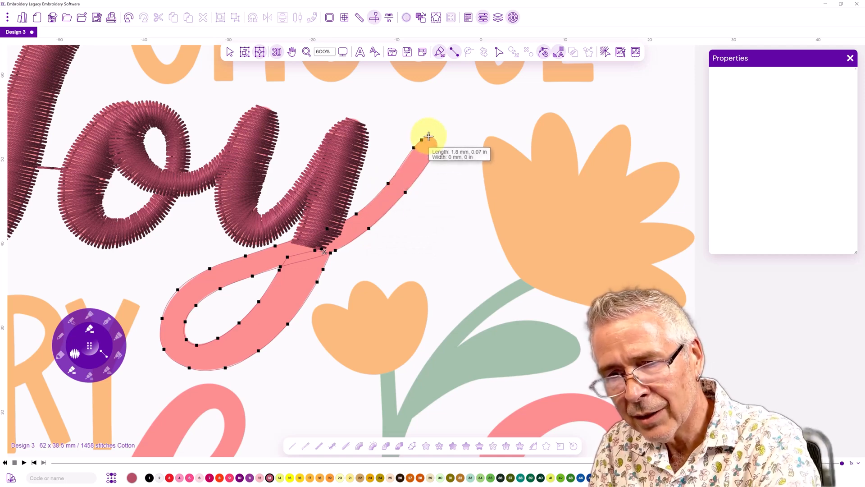
pyautogui.click(436, 141)
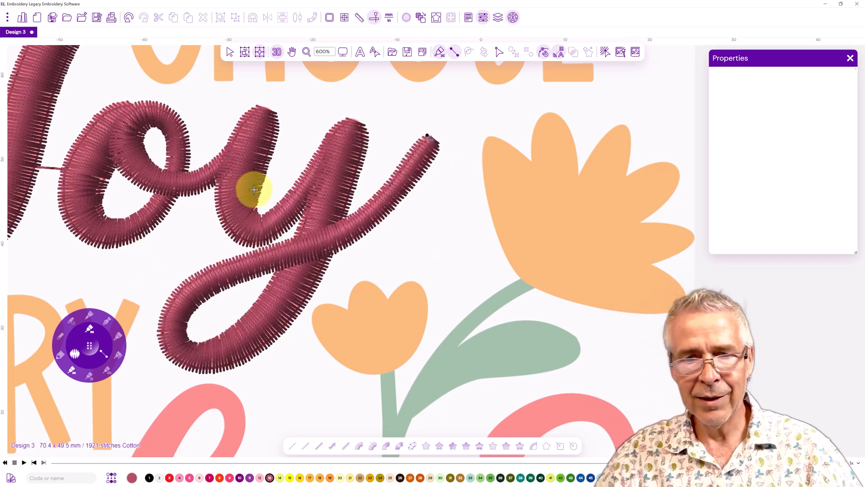
# Open the Sequence View, select objects 3 to 8 making up the oy, and nudge them slightly left over the backdrop
pyautogui.scroll(-2, 253, 191)
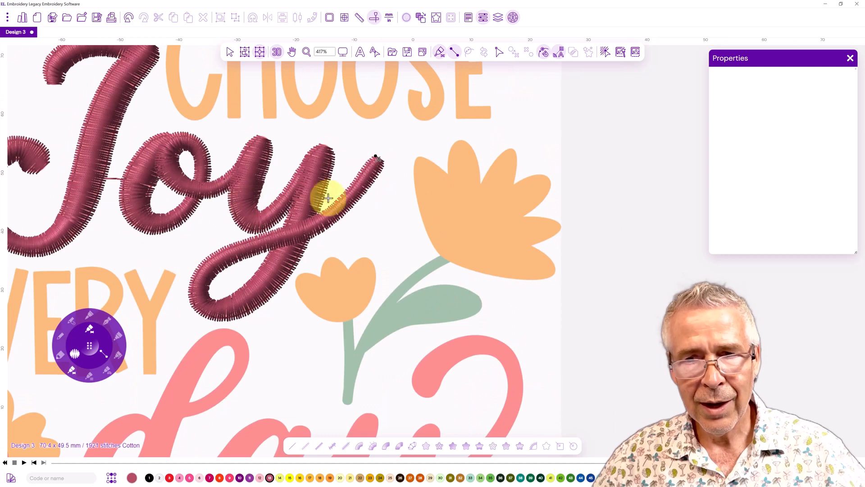
pyautogui.click(498, 18)
pyautogui.moveTo(706, 73); pyautogui.dragTo(533, 48)
pyautogui.click(529, 84)
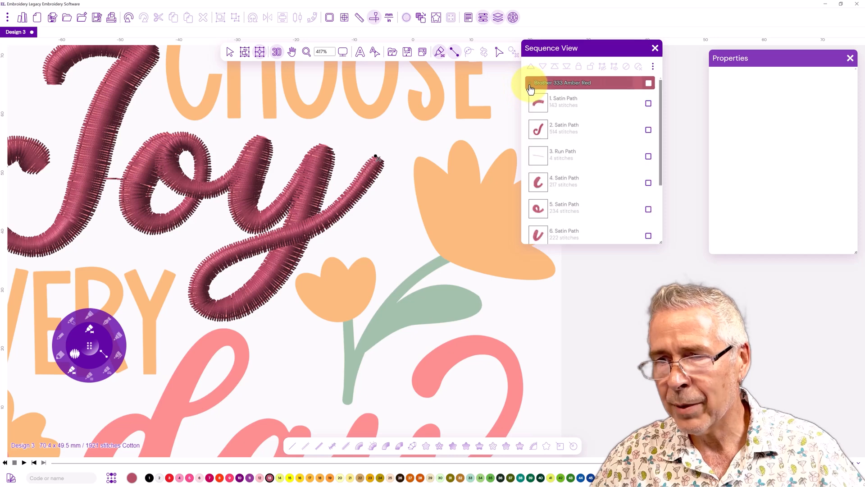
pyautogui.click(648, 156)
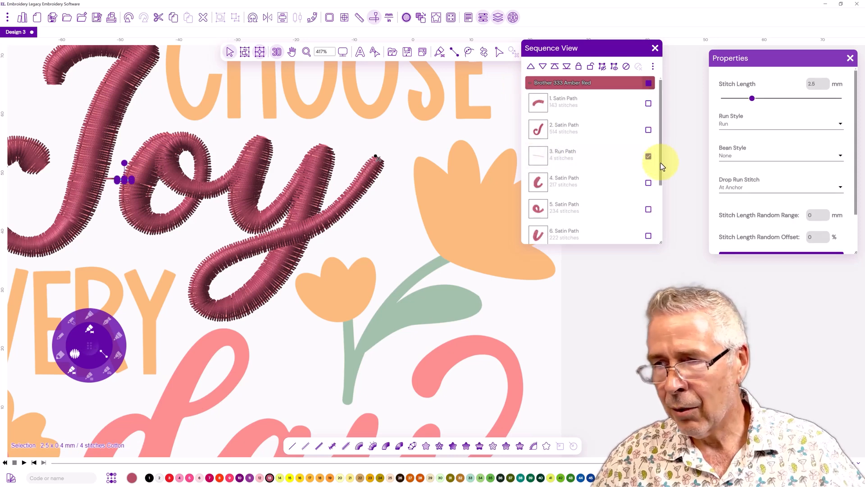
pyautogui.scroll(-1, 662, 169)
pyautogui.scroll(-2, 667, 189)
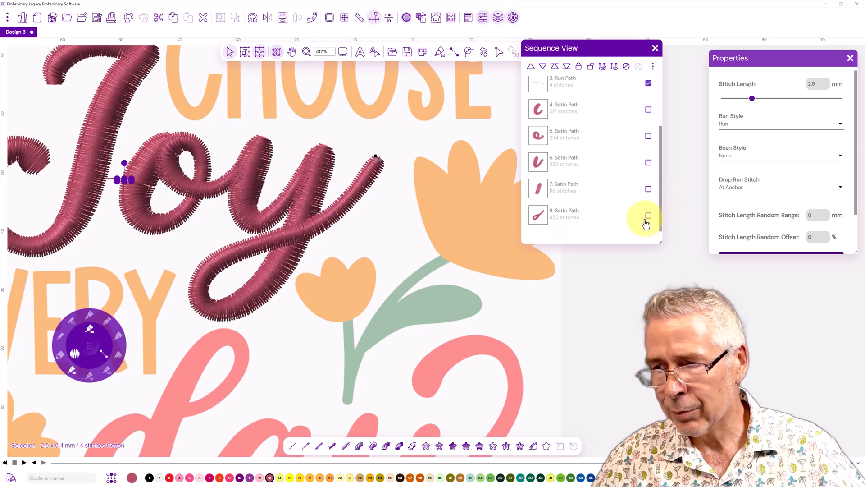
pyautogui.click(648, 216)
pyautogui.click(649, 189)
pyautogui.click(648, 162)
pyautogui.click(648, 136)
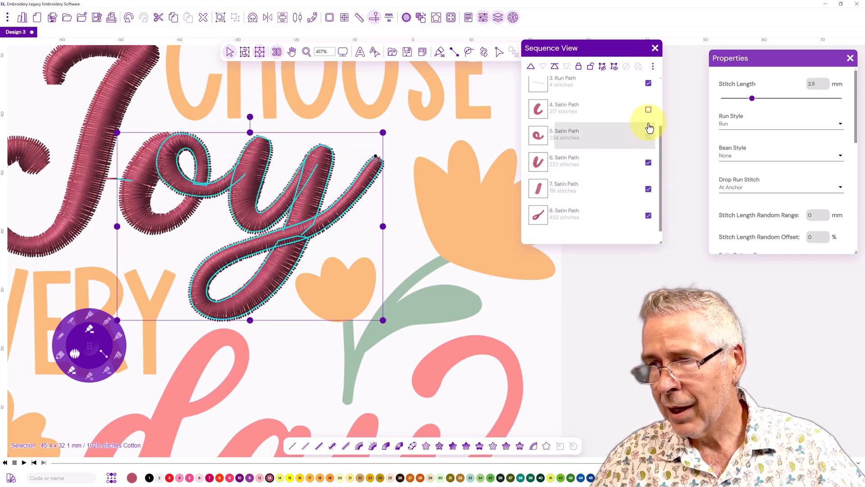
pyautogui.click(648, 110)
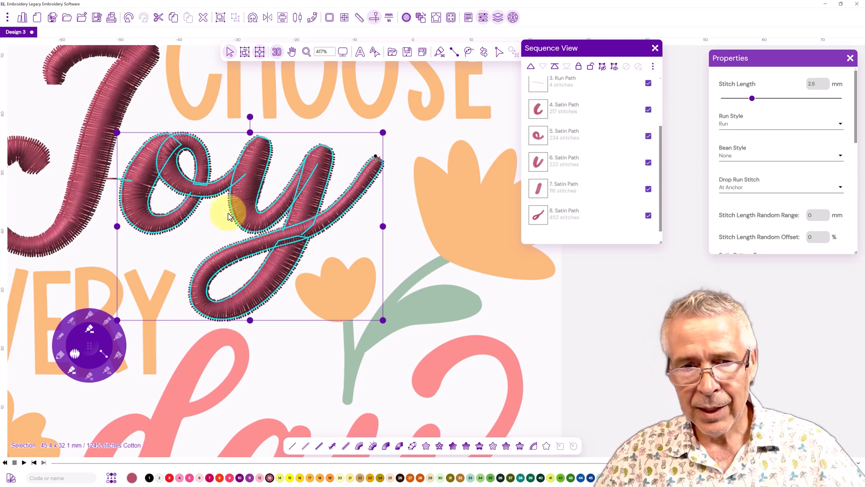
pyautogui.moveTo(218, 221); pyautogui.dragTo(213, 220)
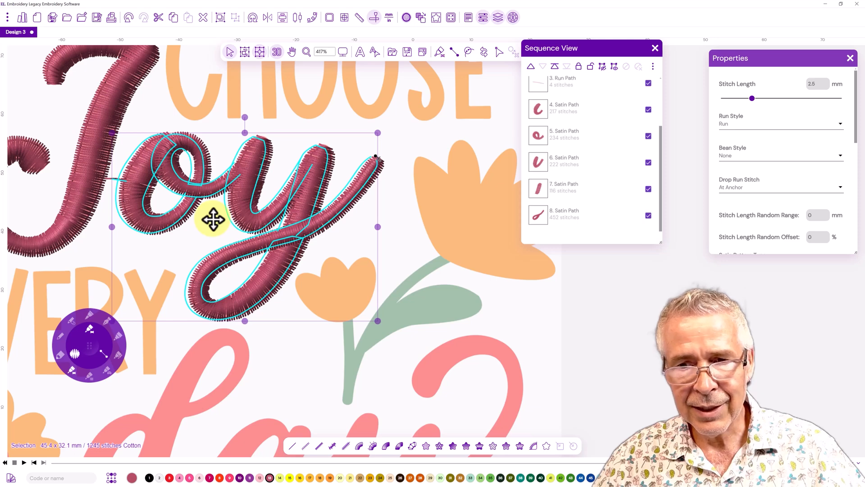
pyautogui.moveTo(213, 220); pyautogui.dragTo(213, 220)
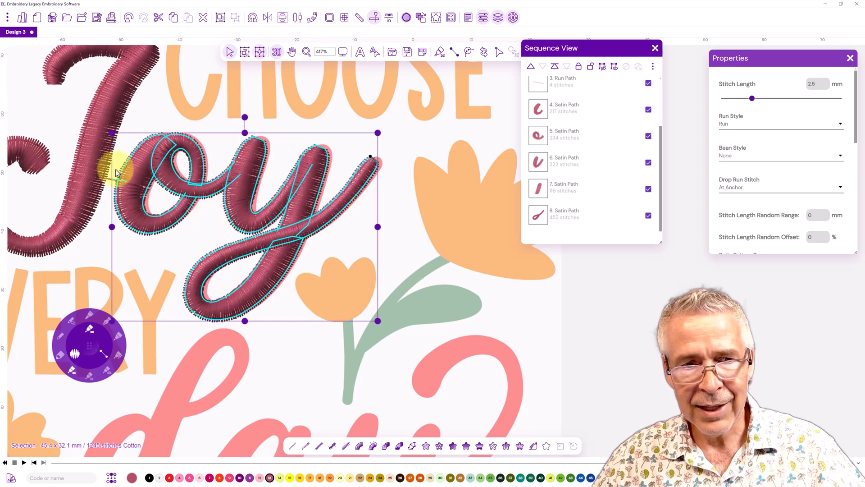
# Inspect the Joy stitches in flat view with stitch points shown, then return to the 3D stitch view
pyautogui.click(62, 114)
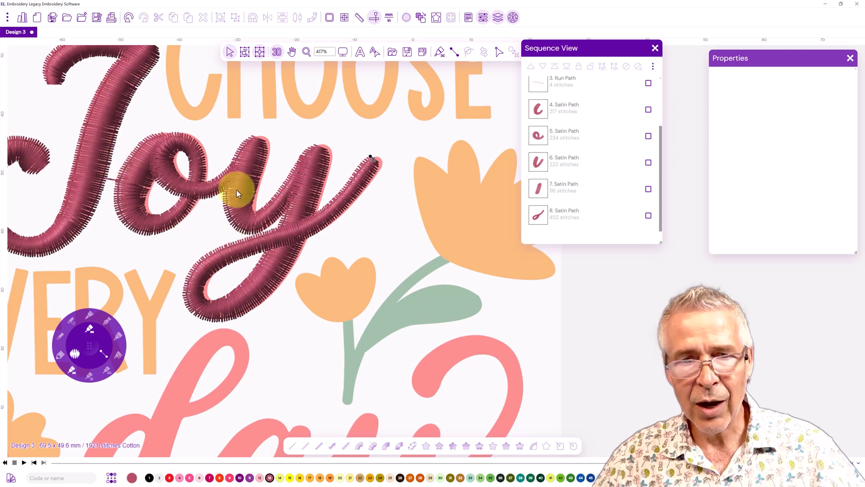
pyautogui.scroll(3, 114, 179)
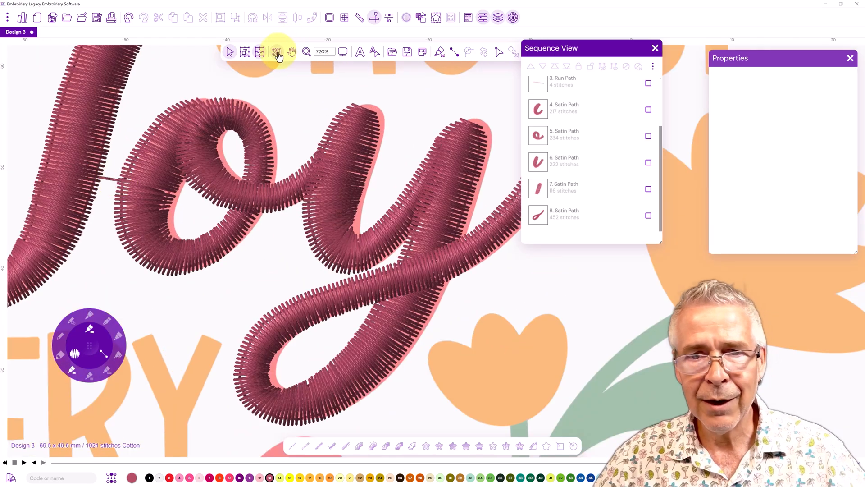
pyautogui.click(276, 53)
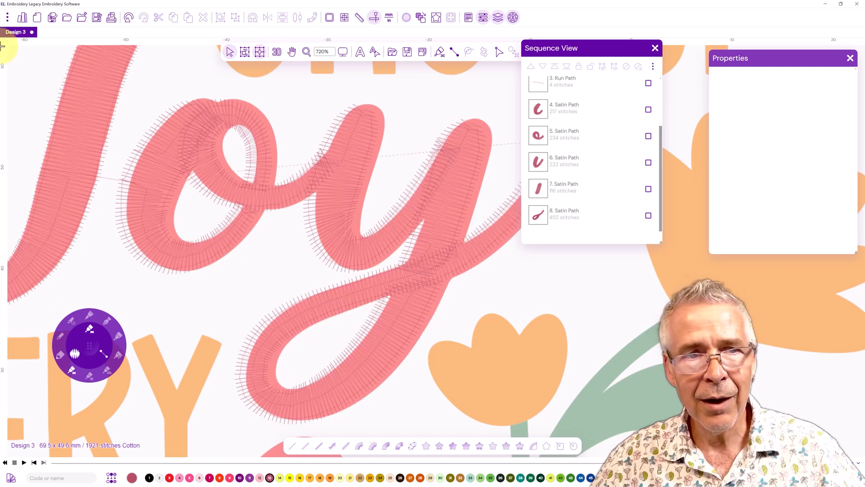
pyautogui.click(6, 18)
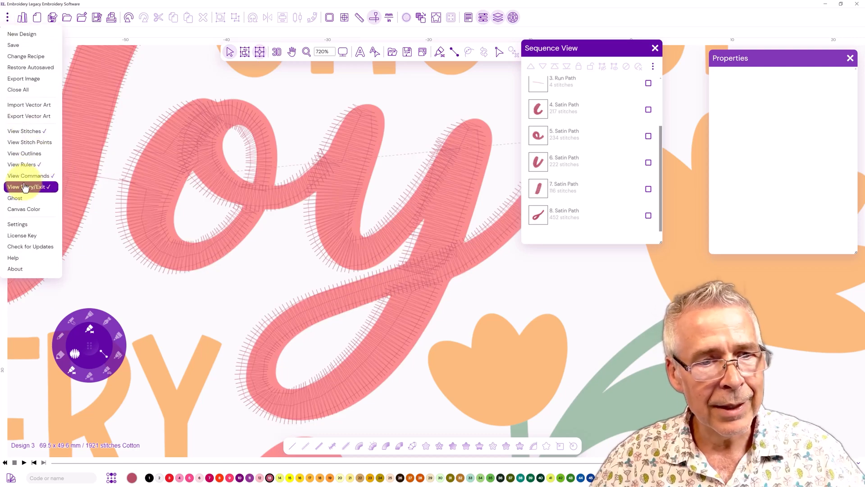
pyautogui.click(33, 143)
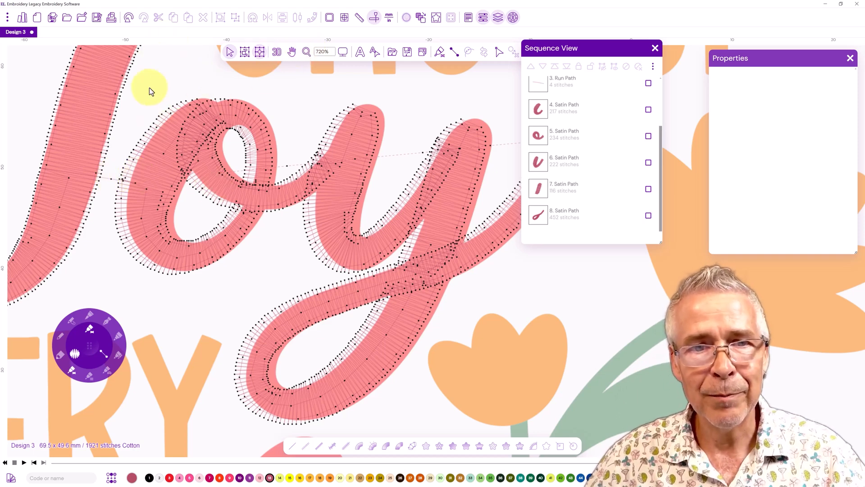
pyautogui.click(8, 18)
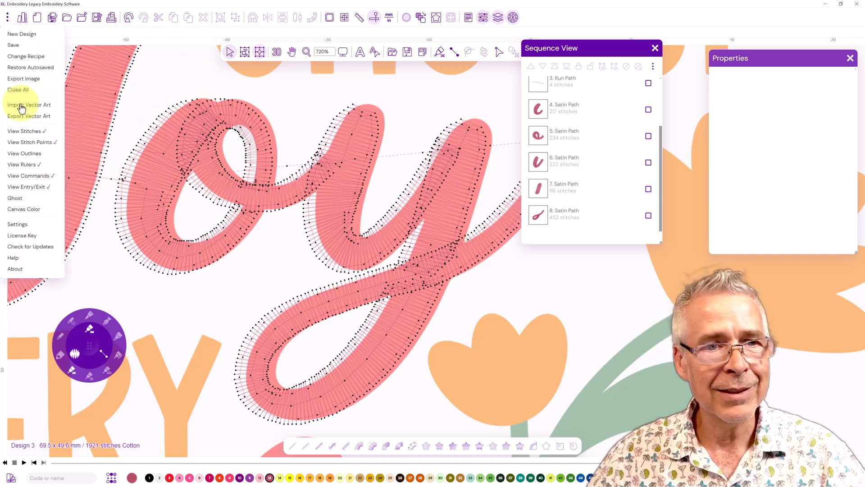
pyautogui.click(27, 142)
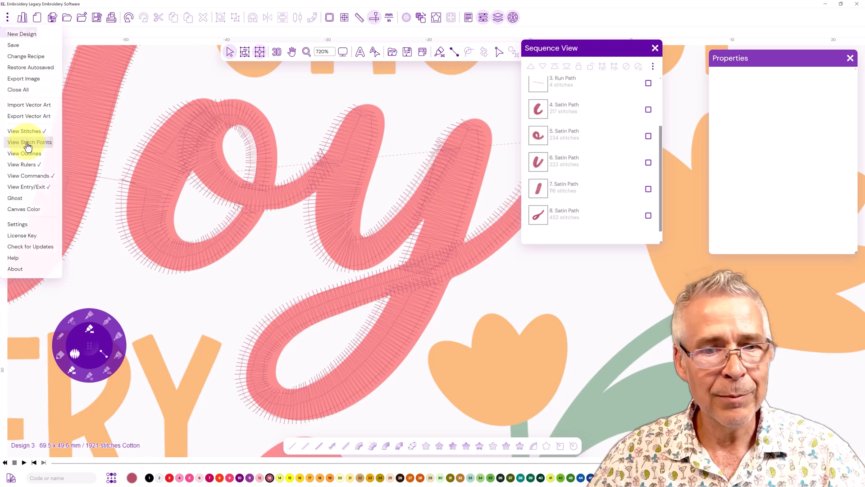
pyautogui.click(276, 53)
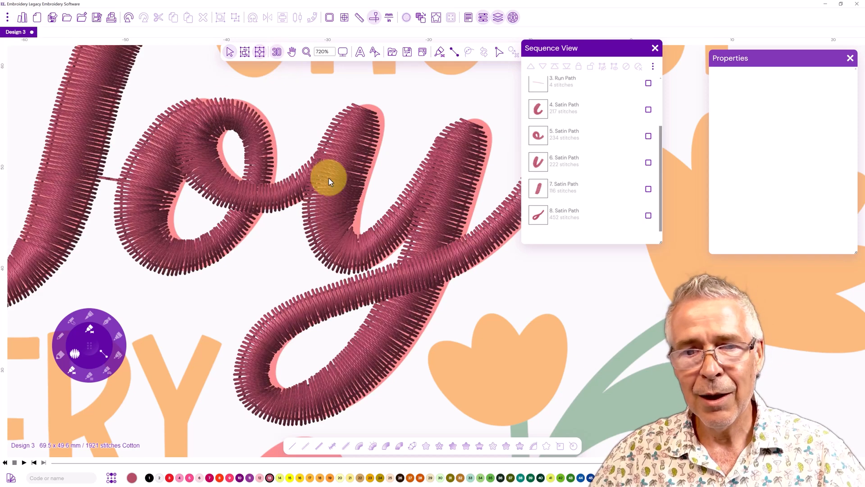
# Digitize the round bowl of the d in day as a satin column and generate its stitches
pyautogui.moveTo(361, 336); pyautogui.dragTo(439, 59)
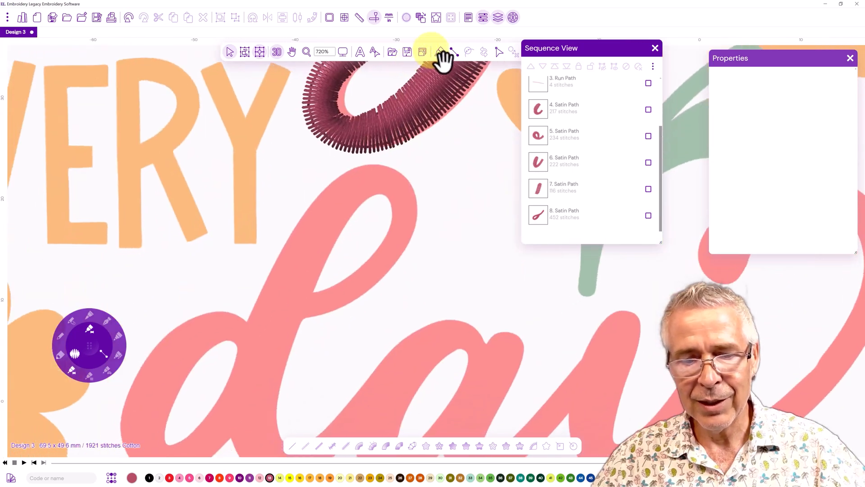
pyautogui.moveTo(301, 276); pyautogui.dragTo(329, 212)
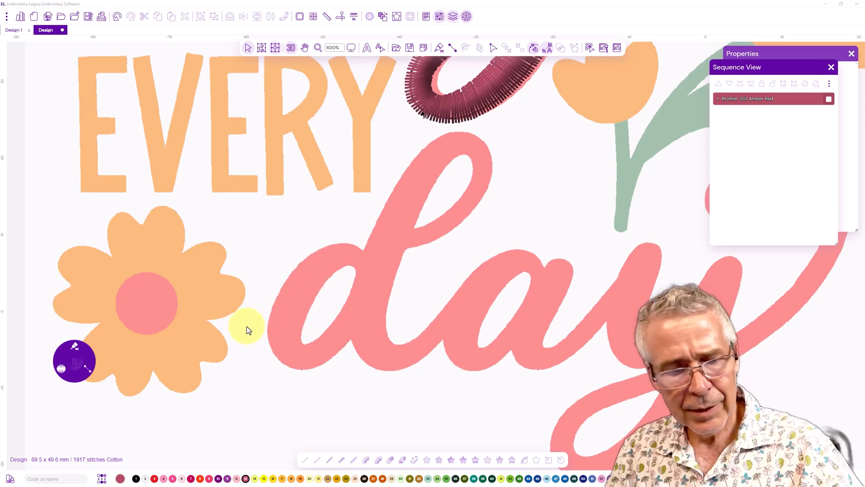
pyautogui.click(74, 361)
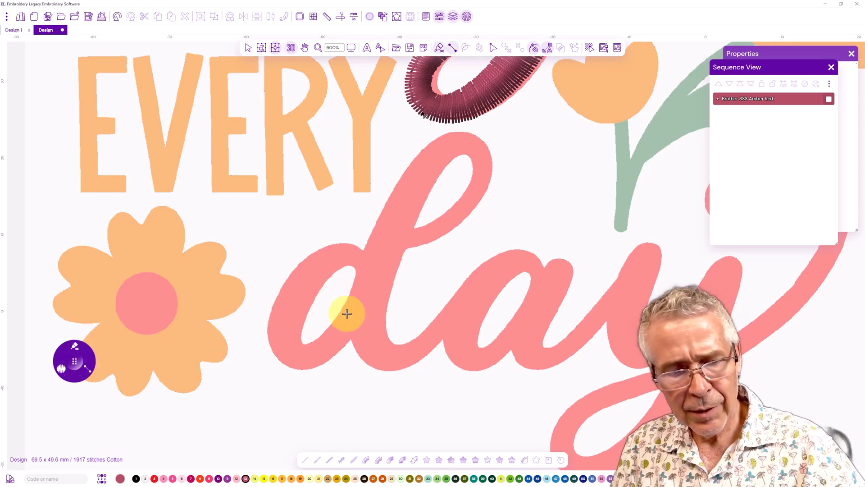
pyautogui.click(357, 273)
pyautogui.click(370, 262)
pyautogui.click(357, 245)
pyautogui.click(350, 265)
pyautogui.click(322, 247)
pyautogui.click(335, 273)
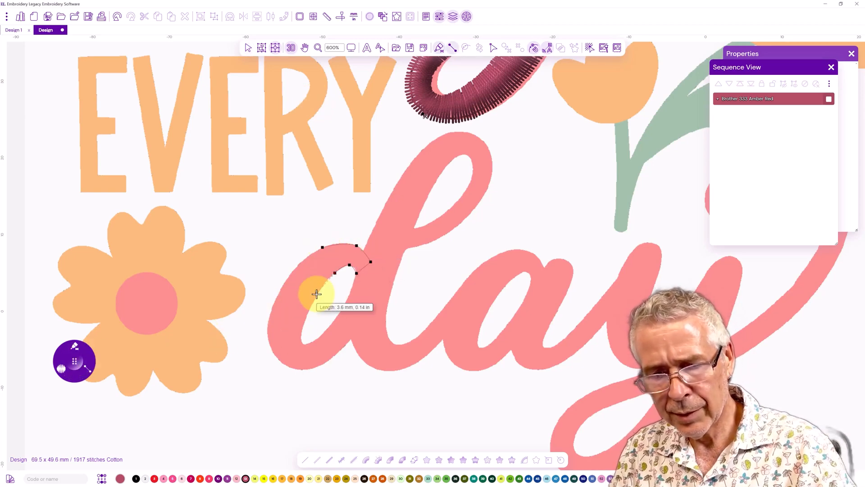
pyautogui.click(287, 279)
pyautogui.click(316, 293)
pyautogui.click(269, 319)
pyautogui.click(303, 324)
pyautogui.click(301, 337)
pyautogui.click(271, 349)
pyautogui.click(293, 369)
pyautogui.click(303, 343)
pyautogui.click(317, 339)
pyautogui.click(322, 363)
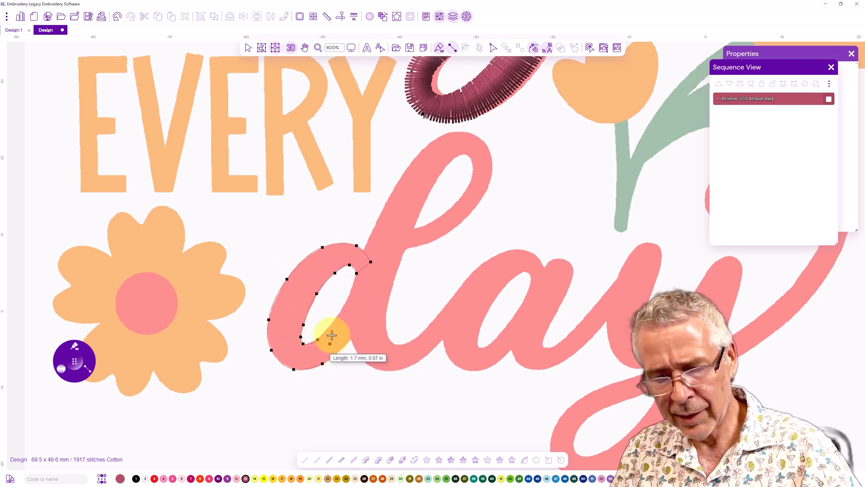
pyautogui.click(331, 325)
pyautogui.click(346, 345)
pyautogui.click(344, 306)
pyautogui.click(360, 328)
pyautogui.click(354, 286)
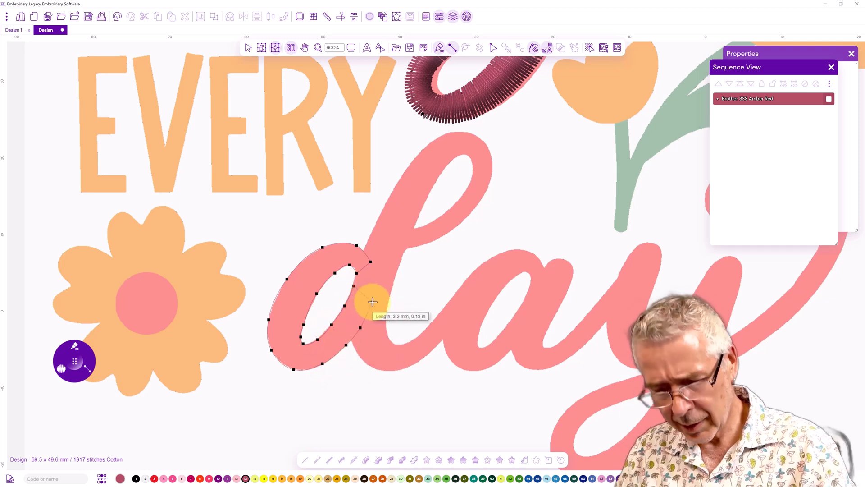
pyautogui.press('Return')
# Digitize the d's tall ascender loop and stem as a satin column down to its join with the a
pyautogui.click(403, 229)
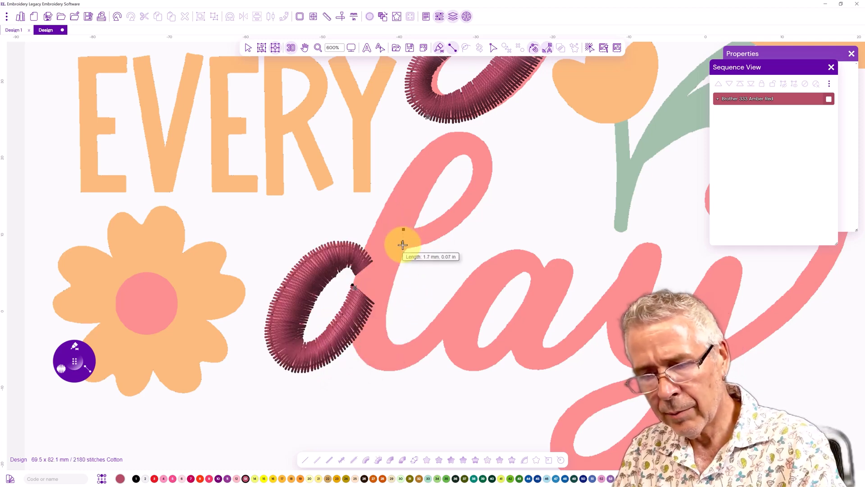
pyautogui.click(403, 250)
pyautogui.click(430, 223)
pyautogui.click(437, 239)
pyautogui.click(452, 206)
pyautogui.click(465, 217)
pyautogui.click(470, 183)
pyautogui.click(489, 185)
pyautogui.click(472, 160)
pyautogui.click(487, 146)
pyautogui.click(462, 154)
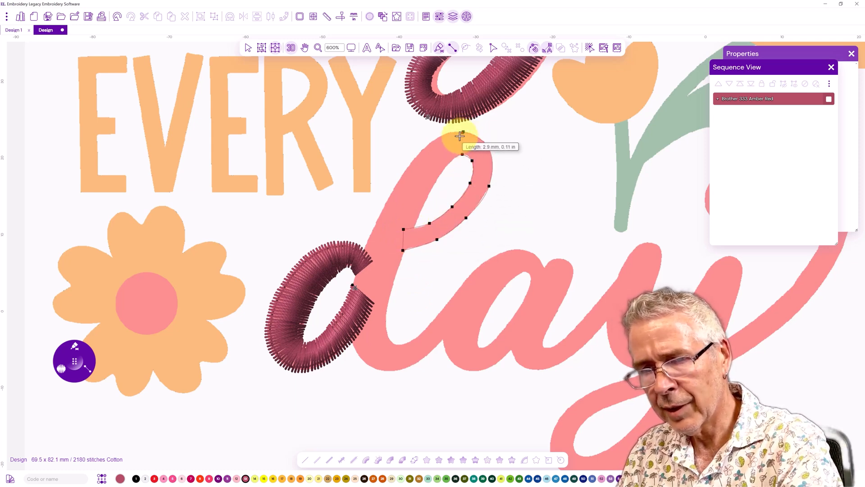
pyautogui.click(463, 132)
pyautogui.click(447, 164)
pyautogui.click(434, 140)
pyautogui.click(430, 195)
pyautogui.click(404, 172)
pyautogui.click(437, 239)
pyautogui.click(381, 212)
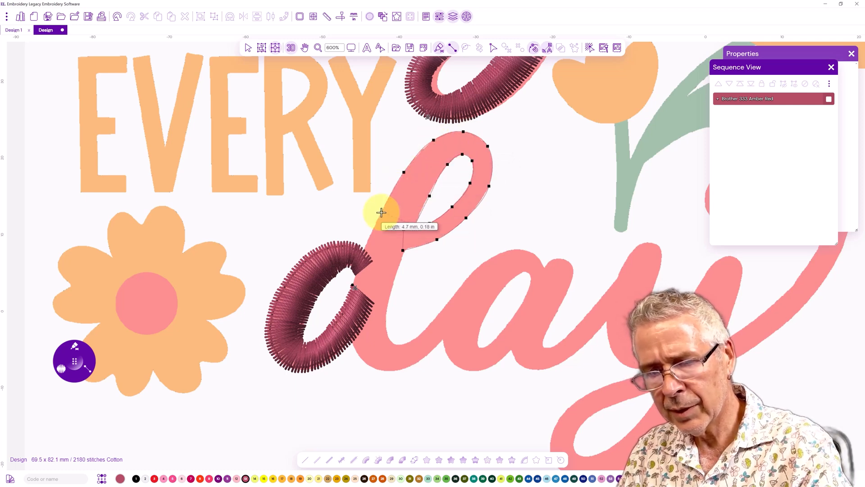
pyautogui.click(397, 272)
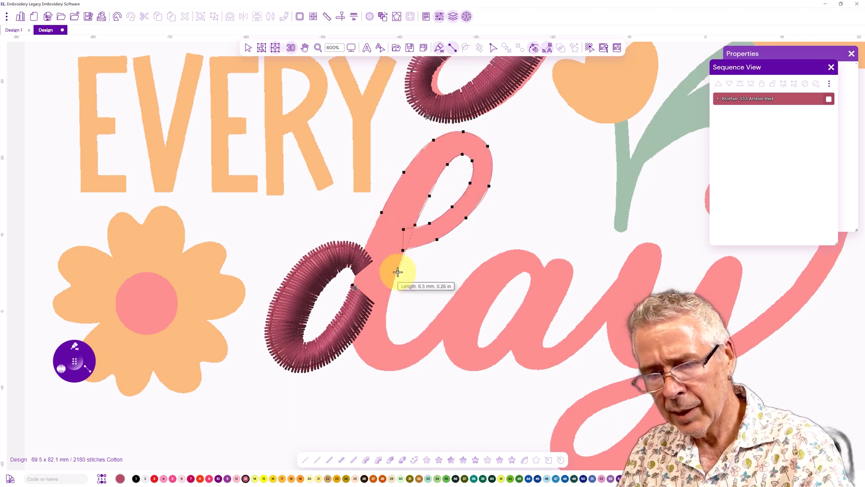
pyautogui.click(385, 315)
pyautogui.click(347, 321)
pyautogui.click(386, 334)
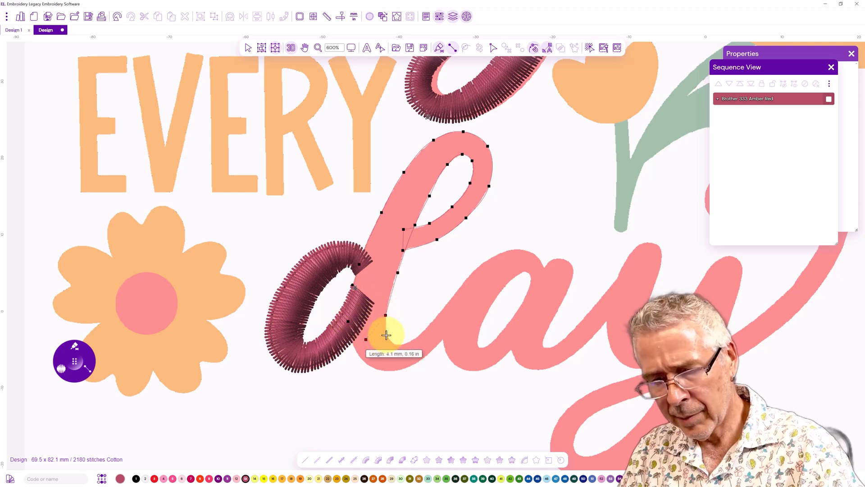
pyautogui.click(358, 354)
pyautogui.click(393, 345)
pyautogui.click(382, 370)
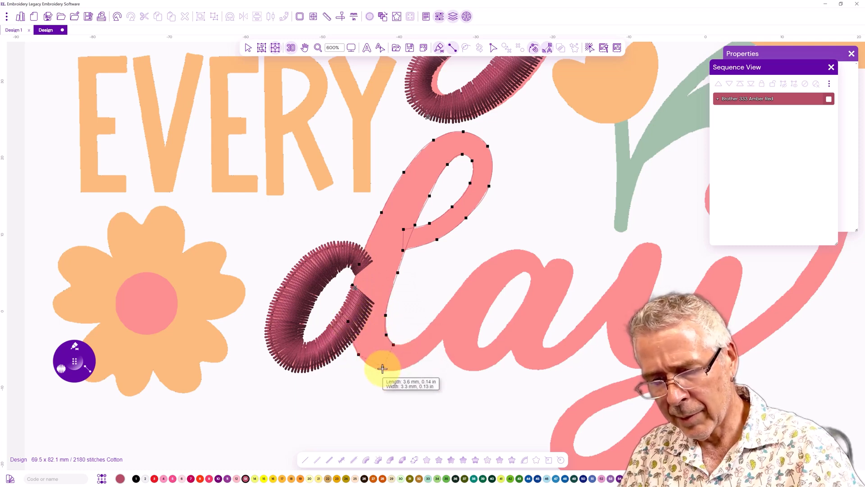
pyautogui.click(408, 343)
pyautogui.click(410, 366)
pyautogui.click(424, 329)
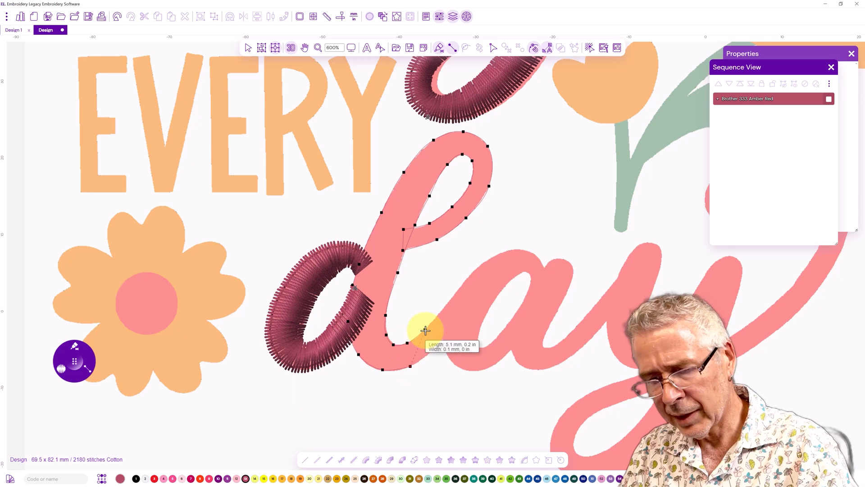
pyautogui.click(433, 349)
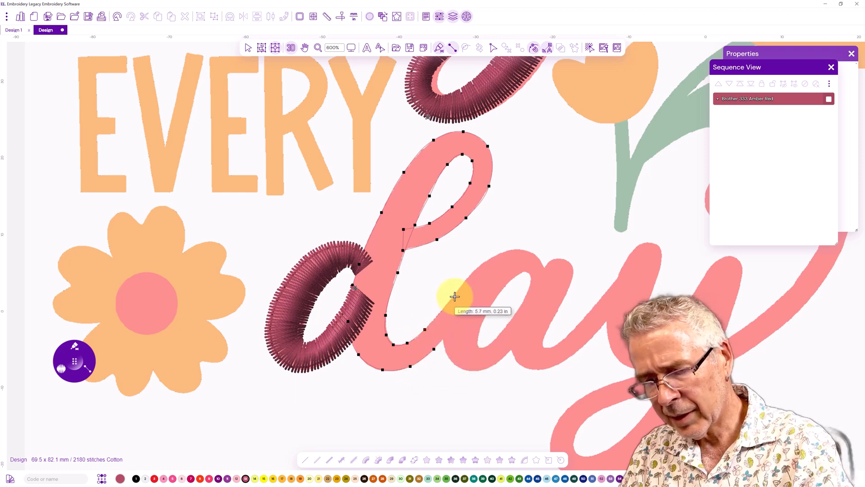
pyautogui.click(456, 295)
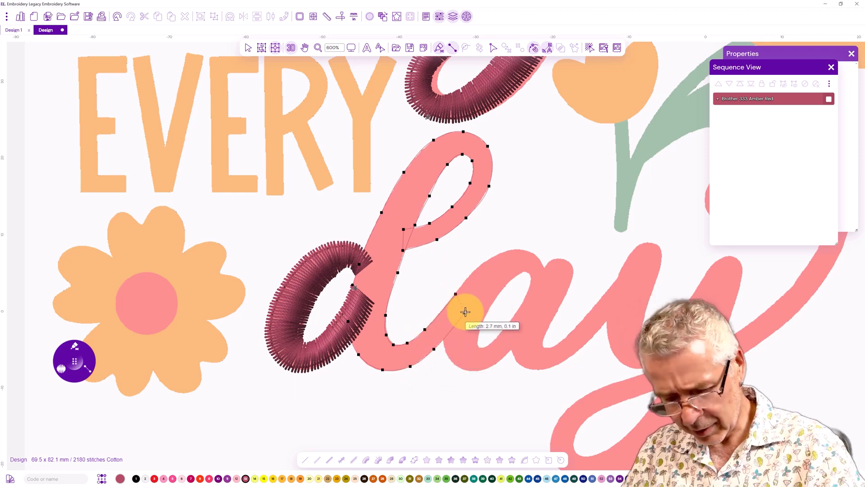
# Digitize the round bowl of the a as a satin column and generate its stitches
pyautogui.click(529, 288)
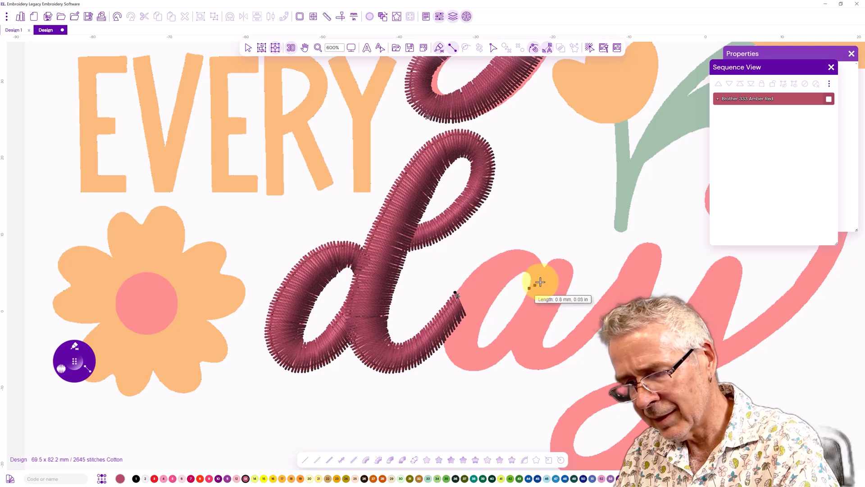
pyautogui.click(547, 278)
pyautogui.press('space')
pyautogui.moveTo(281, 273); pyautogui.dragTo(106, 264)
pyautogui.click(337, 264)
pyautogui.click(349, 251)
pyautogui.click(328, 262)
pyautogui.click(328, 238)
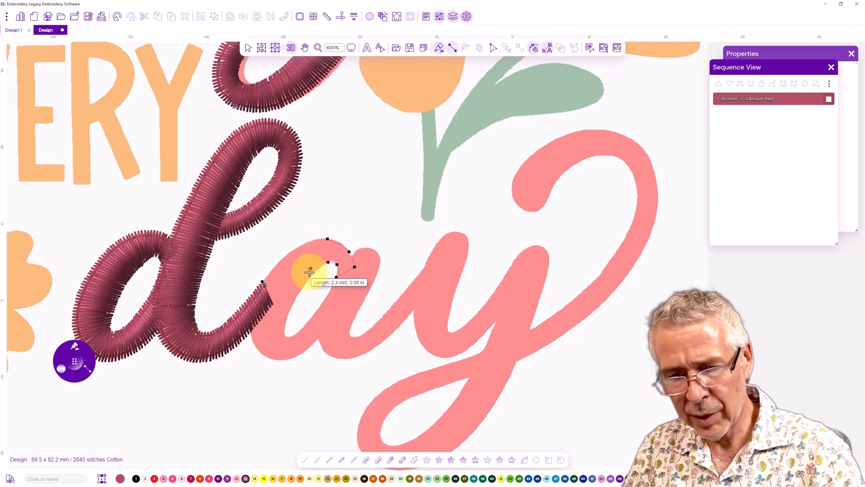
pyautogui.click(311, 277)
pyautogui.click(291, 252)
pyautogui.click(293, 305)
pyautogui.click(280, 300)
pyautogui.click(258, 291)
pyautogui.click(284, 327)
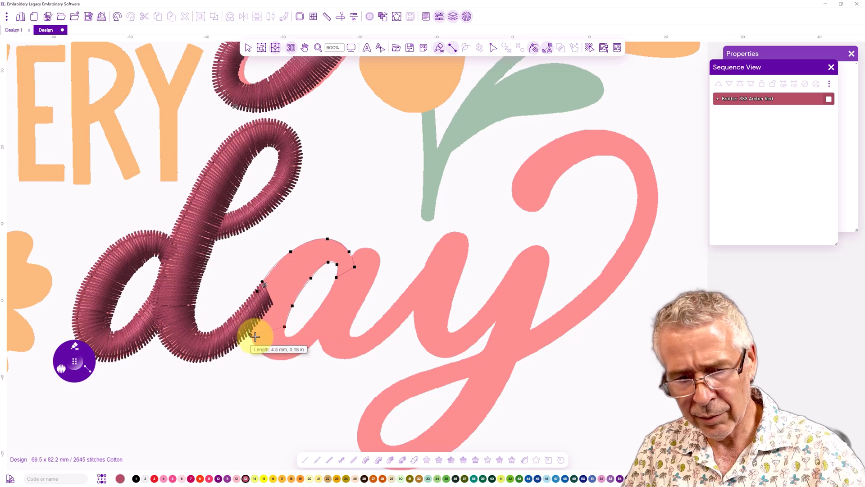
pyautogui.click(251, 335)
pyautogui.click(285, 336)
pyautogui.click(273, 359)
pyautogui.click(292, 336)
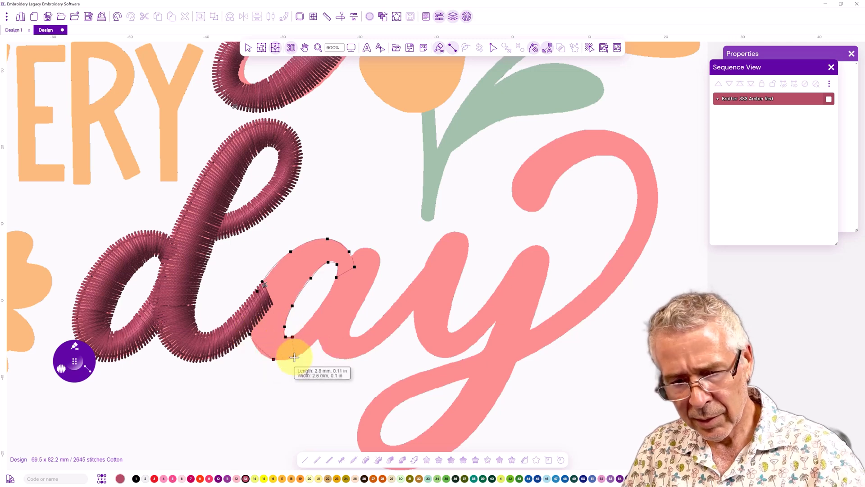
pyautogui.click(294, 358)
pyautogui.click(303, 326)
pyautogui.click(312, 345)
pyautogui.click(328, 293)
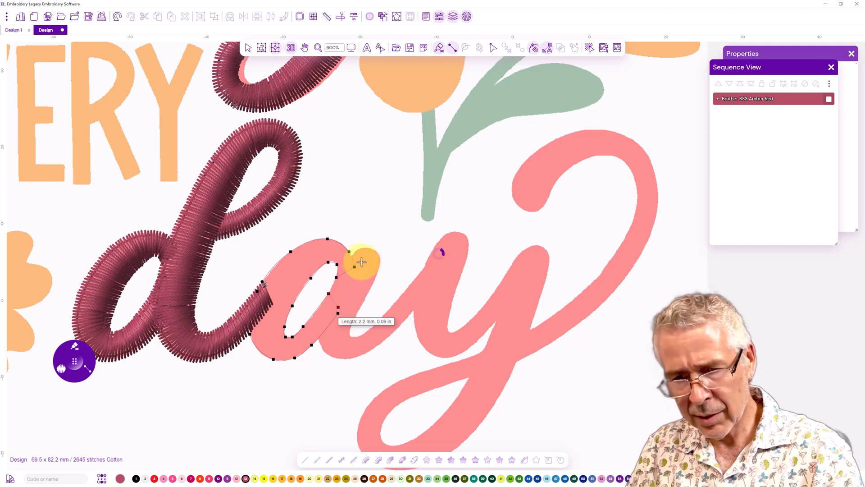
pyautogui.press('Return')
# Digitize the a's stem and exit stroke as a satin column rising into the y, then generate the stitches
pyautogui.click(363, 248)
pyautogui.click(379, 263)
pyautogui.click(355, 252)
pyautogui.click(376, 276)
pyautogui.click(343, 265)
pyautogui.click(366, 296)
pyautogui.click(333, 283)
pyautogui.click(355, 317)
pyautogui.click(320, 312)
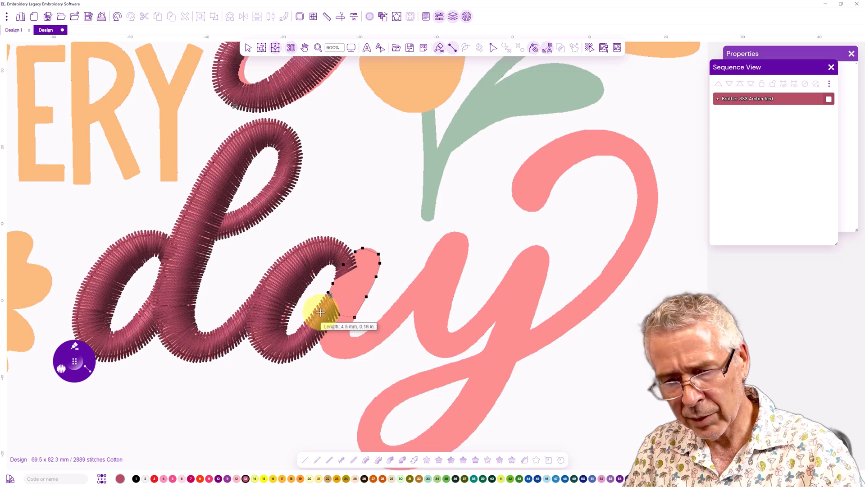
pyautogui.click(350, 330)
pyautogui.click(319, 340)
pyautogui.click(349, 334)
pyautogui.click(331, 356)
pyautogui.click(354, 357)
pyautogui.click(371, 327)
pyautogui.click(378, 344)
pyautogui.click(394, 303)
pyautogui.click(404, 320)
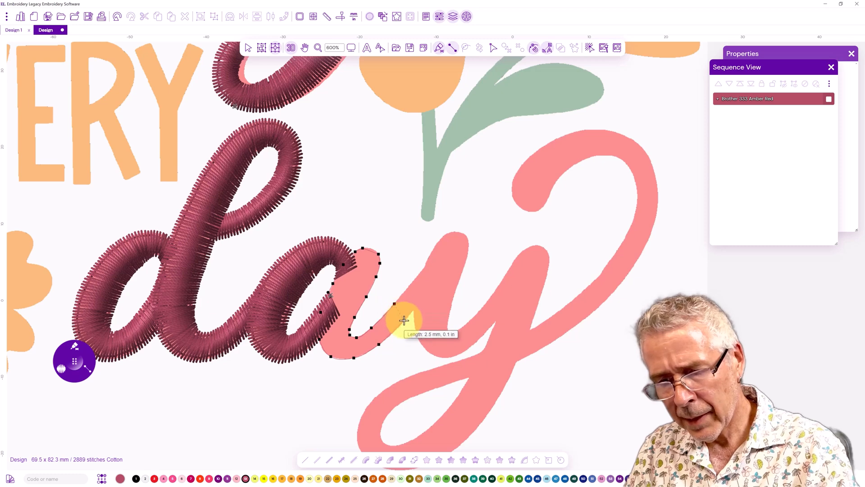
pyautogui.click(410, 286)
pyautogui.click(420, 301)
pyautogui.click(426, 265)
pyautogui.click(438, 273)
pyautogui.press('Return')
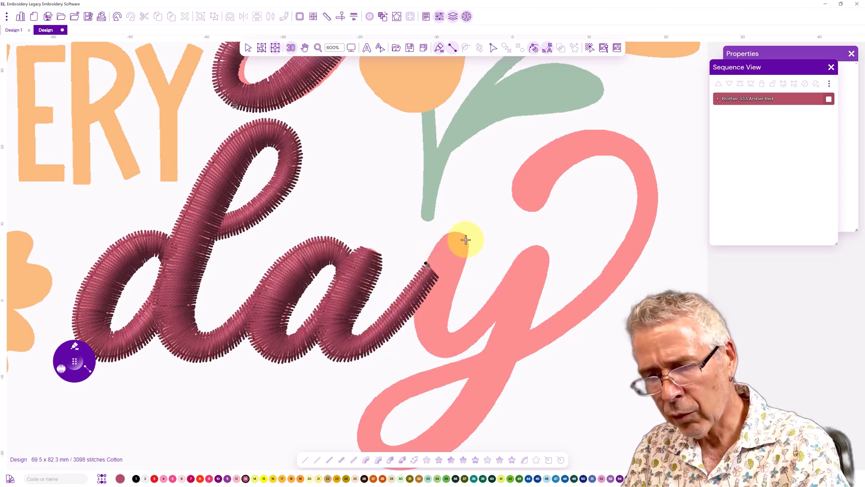
# Digitize the y's first arm as a satin column curving down and back up to the top of its stem
pyautogui.moveTo(386, 290); pyautogui.dragTo(257, 234)
pyautogui.click(321, 188)
pyautogui.click(340, 205)
pyautogui.click(312, 194)
pyautogui.click(302, 211)
pyautogui.click(334, 223)
pyautogui.click(329, 241)
pyautogui.click(293, 229)
pyautogui.click(322, 258)
pyautogui.click(284, 258)
pyautogui.click(286, 285)
pyautogui.click(318, 288)
pyautogui.click(296, 306)
pyautogui.click(316, 315)
pyautogui.click(334, 283)
pyautogui.click(340, 303)
pyautogui.click(359, 285)
pyautogui.click(351, 266)
pyautogui.click(383, 225)
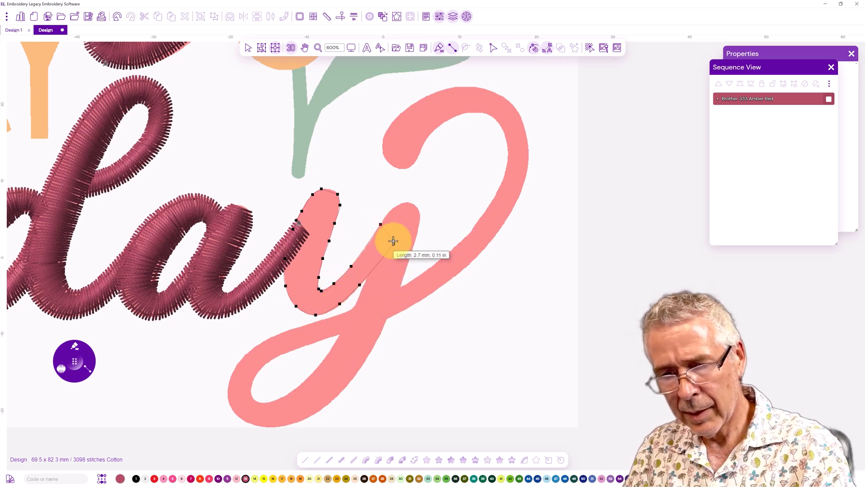
# Digitize the y's second stroke down to the loop crossing as a satin column and generate its stitches
pyautogui.click(401, 203)
pyautogui.click(420, 215)
pyautogui.click(391, 209)
pyautogui.click(419, 229)
pyautogui.click(412, 250)
pyautogui.click(376, 242)
pyautogui.click(403, 276)
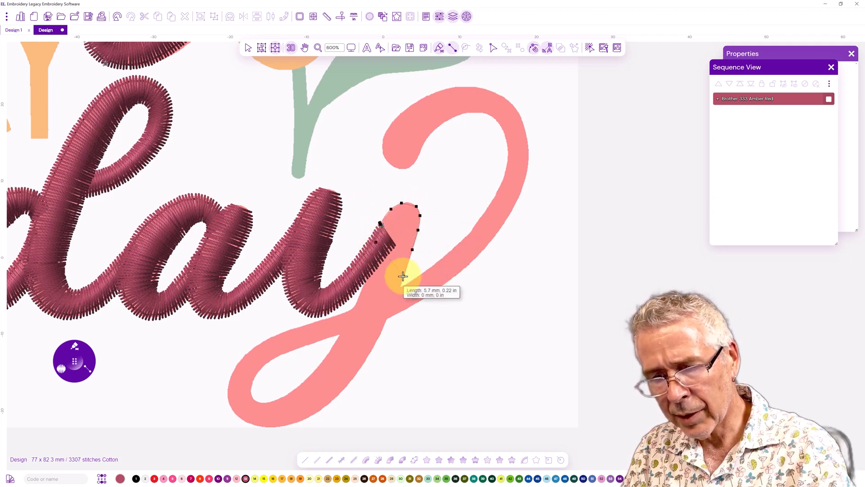
pyautogui.click(368, 268)
pyautogui.click(362, 289)
pyautogui.click(397, 296)
pyautogui.click(358, 301)
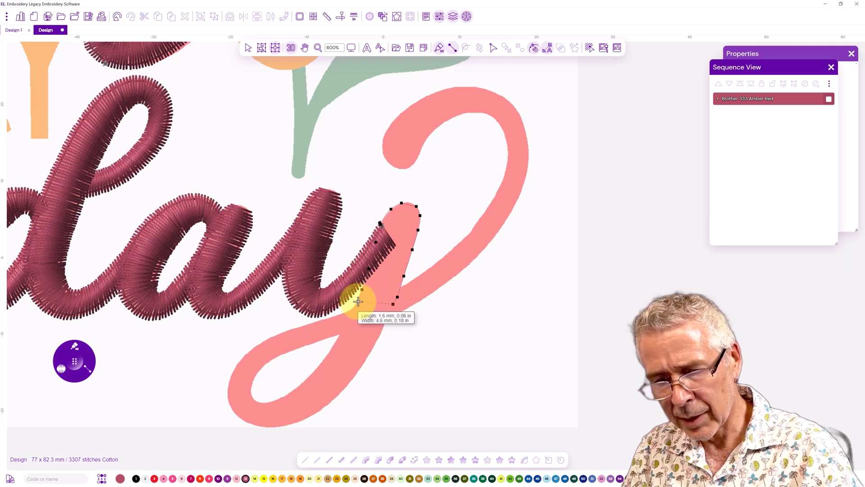
pyautogui.click(393, 304)
pyautogui.click(379, 315)
pyautogui.click(353, 311)
pyautogui.rightClick(353, 311)
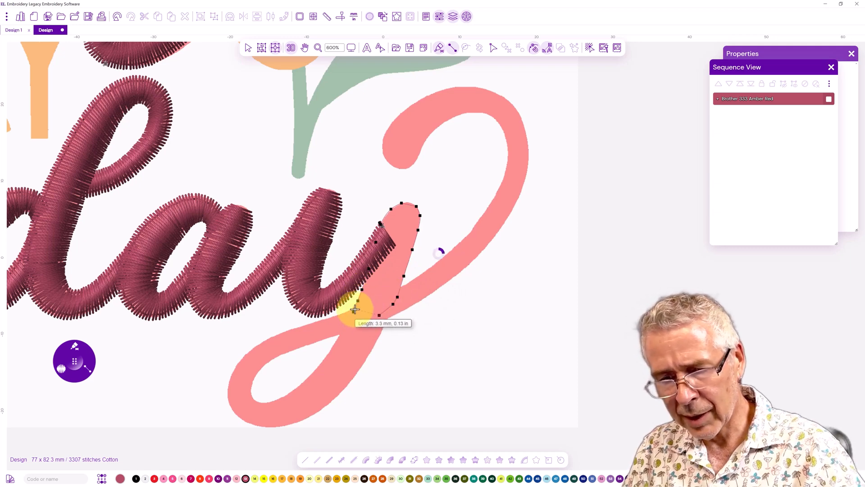
pyautogui.click(386, 319)
pyautogui.click(373, 316)
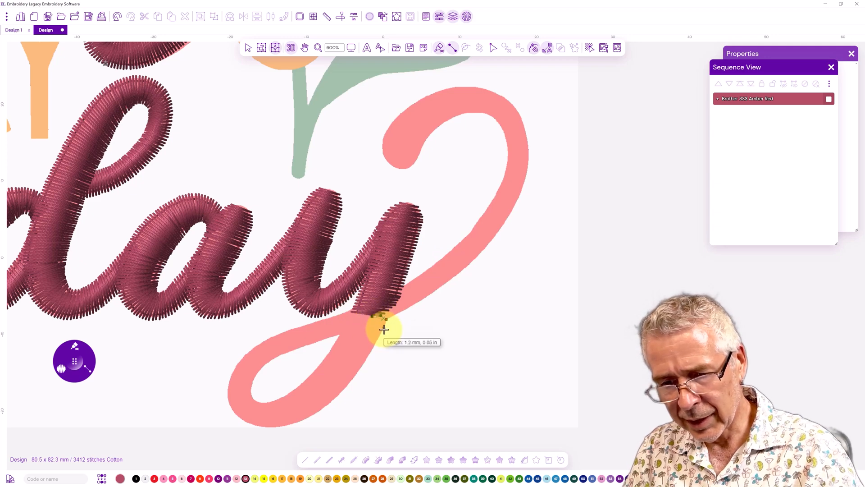
# Digitize the y's descender loop as a satin column, curving around and back up past the crossing
pyautogui.click(381, 331)
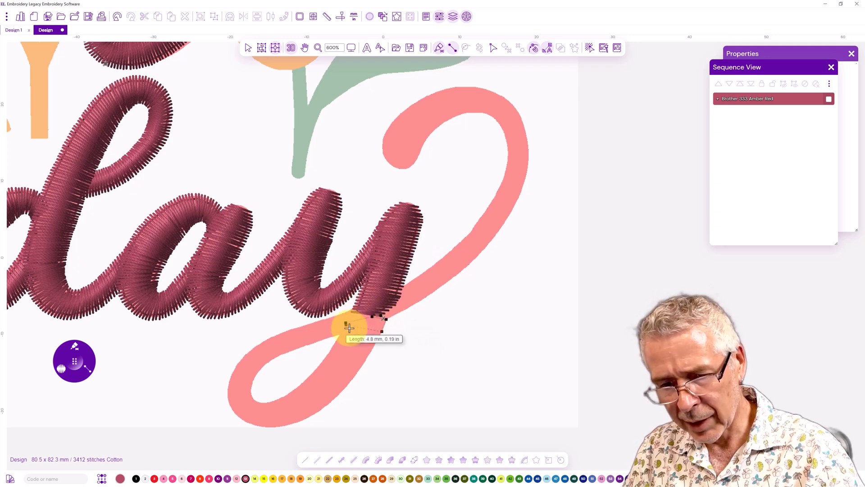
pyautogui.click(373, 347)
pyautogui.click(339, 337)
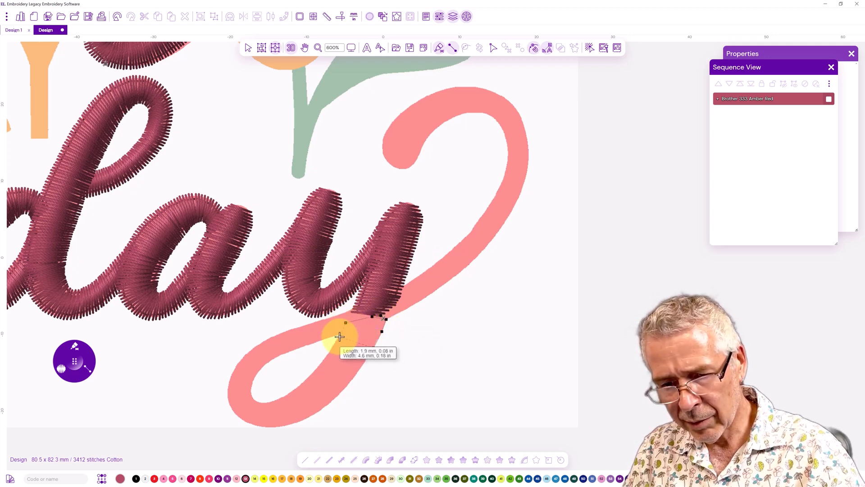
pyautogui.click(352, 380)
pyautogui.click(322, 362)
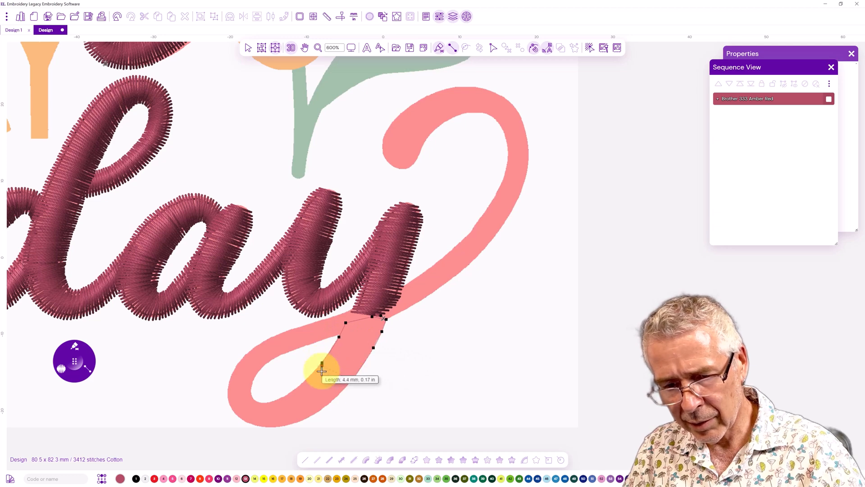
pyautogui.click(315, 414)
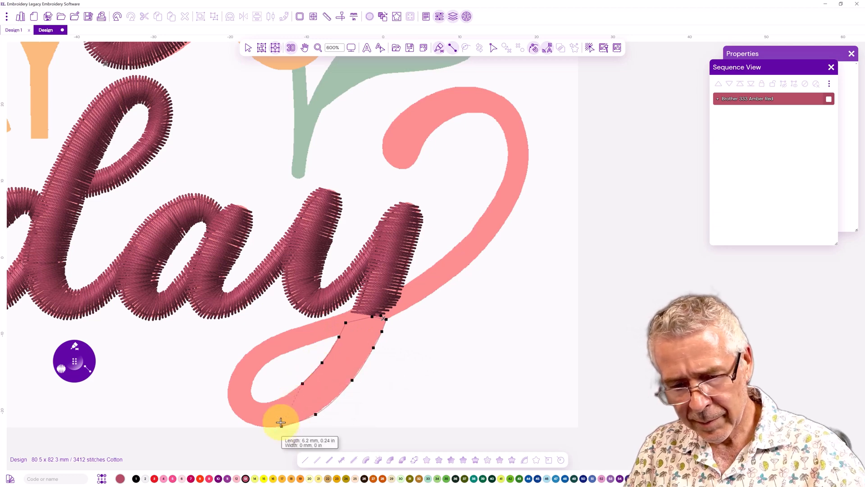
pyautogui.click(278, 400)
pyautogui.click(249, 424)
pyautogui.click(261, 402)
pyautogui.click(229, 400)
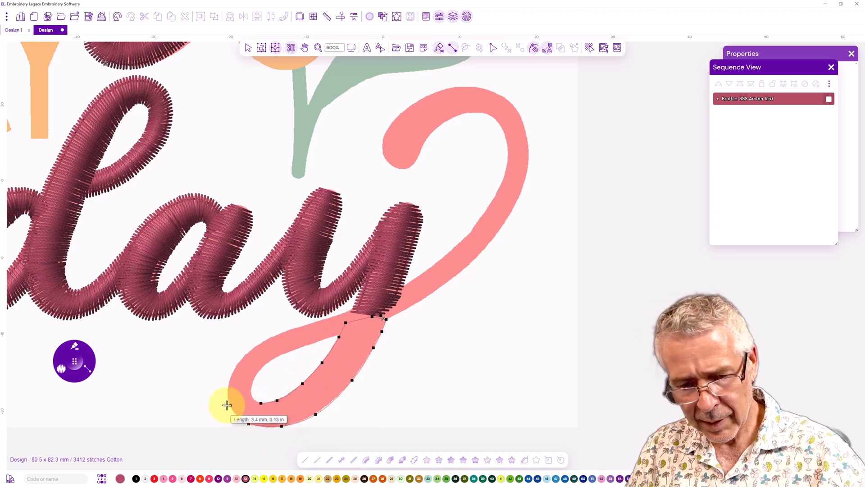
pyautogui.click(251, 396)
pyautogui.click(233, 368)
pyautogui.click(254, 378)
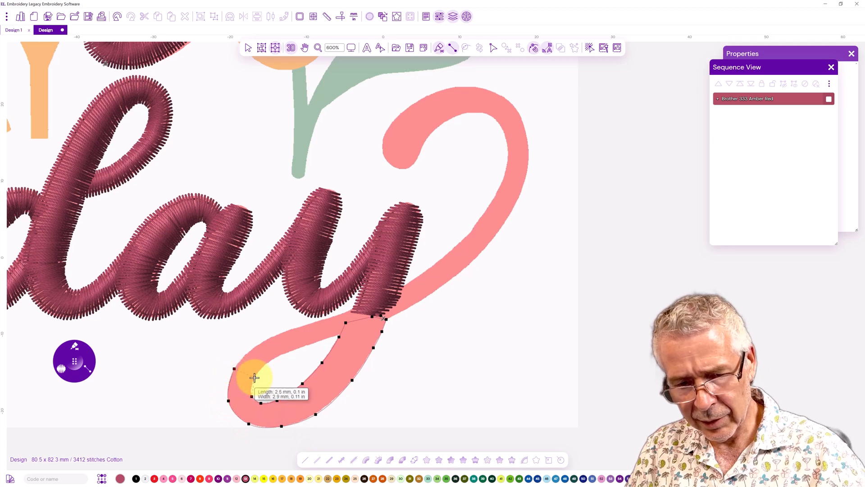
pyautogui.click(261, 343)
pyautogui.click(272, 359)
pyautogui.click(290, 336)
pyautogui.click(302, 346)
pyautogui.click(334, 315)
pyautogui.click(339, 335)
pyautogui.click(373, 348)
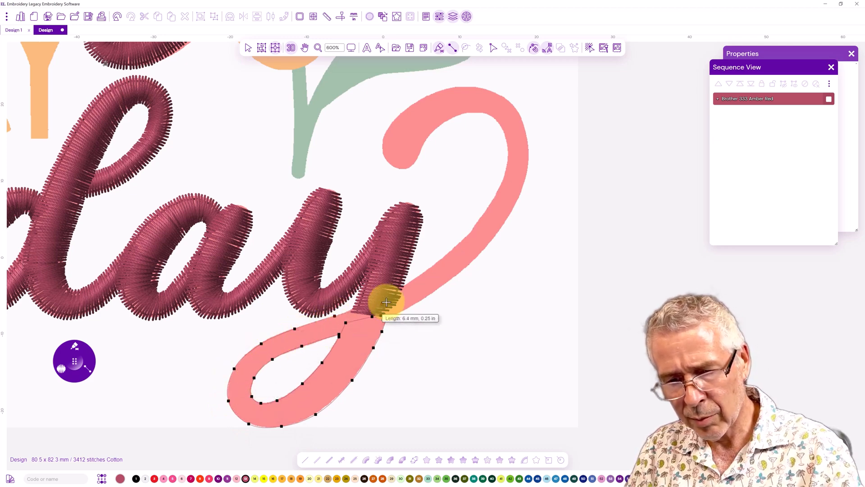
pyautogui.click(409, 305)
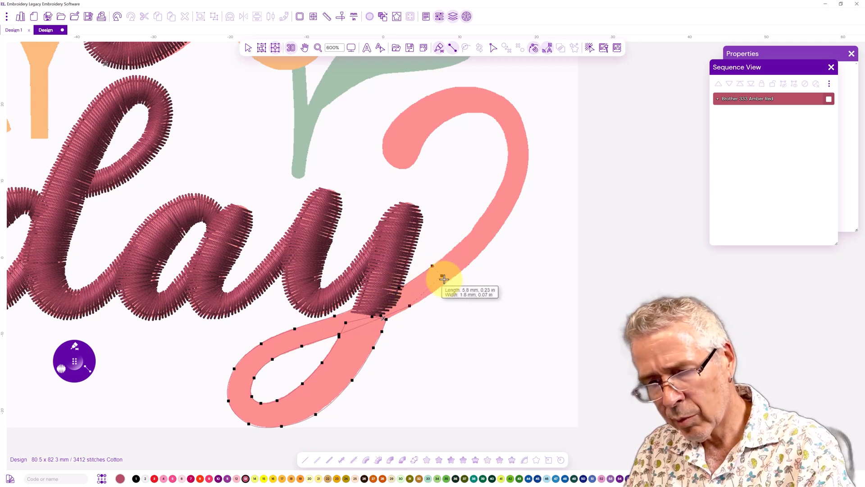
pyautogui.click(446, 281)
pyautogui.click(432, 266)
# Continue the satin column up the y's tail into its top curl and generate the stitches
pyautogui.moveTo(432, 219); pyautogui.dragTo(330, 260)
pyautogui.click(372, 265)
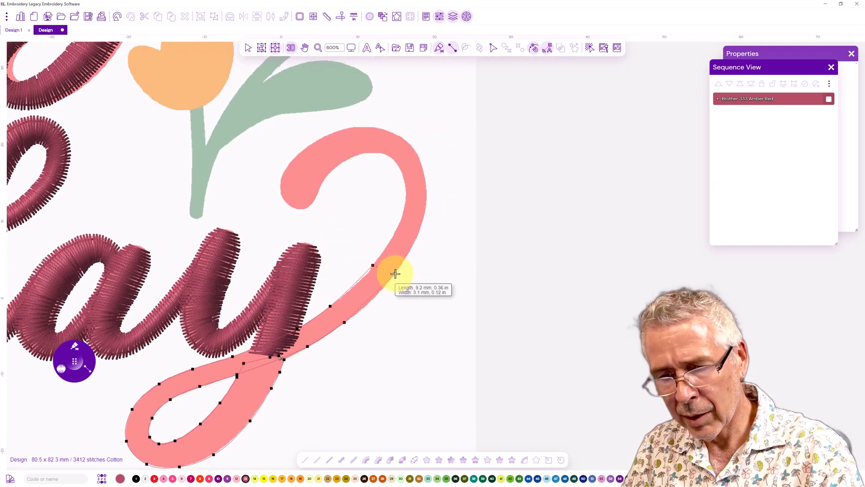
pyautogui.click(395, 274)
pyautogui.click(403, 215)
pyautogui.click(424, 217)
pyautogui.click(403, 178)
pyautogui.click(395, 134)
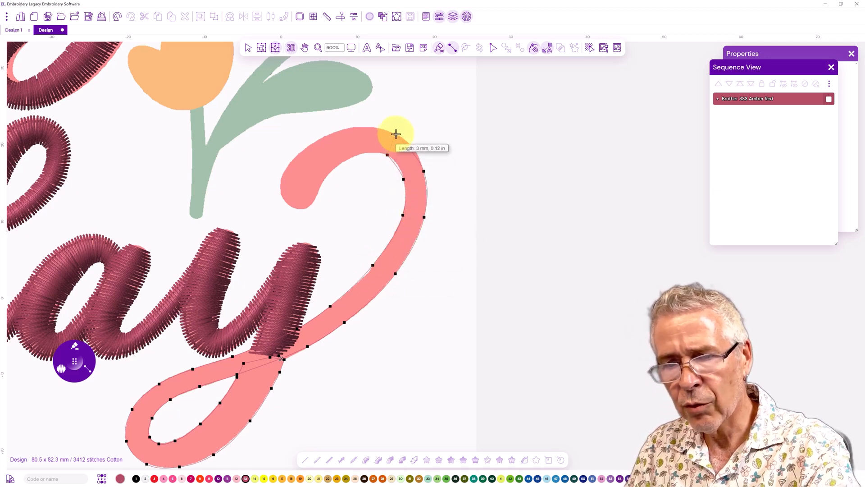
pyautogui.click(360, 154)
pyautogui.click(356, 128)
pyautogui.click(339, 161)
pyautogui.click(323, 137)
pyautogui.click(326, 176)
pyautogui.click(300, 153)
pyautogui.click(318, 192)
pyautogui.click(285, 172)
pyautogui.click(312, 204)
pyautogui.click(280, 188)
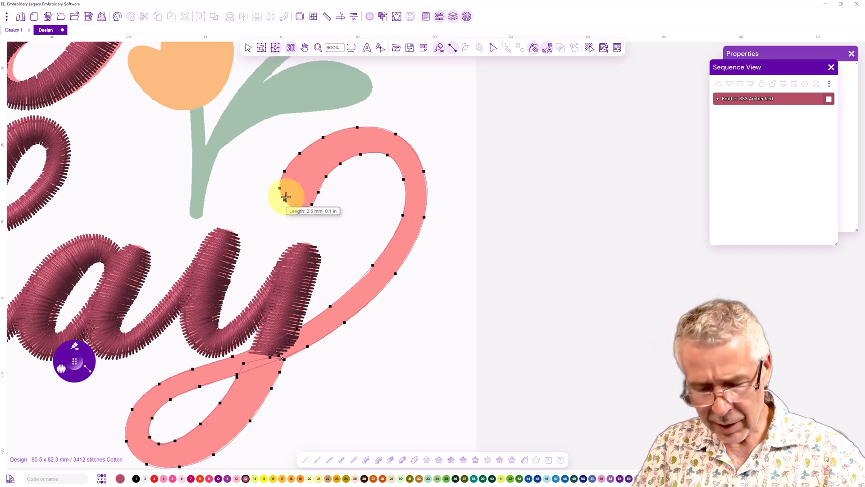
pyautogui.press('Return')
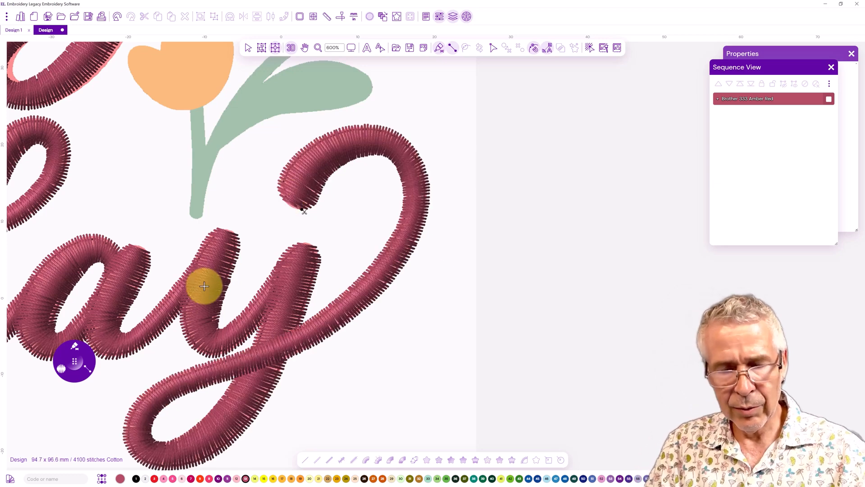
# Switch to the gold thread and digitize the right arm of the Y in EVERY as a satin column
pyautogui.moveTo(139, 236); pyautogui.dragTo(422, 230)
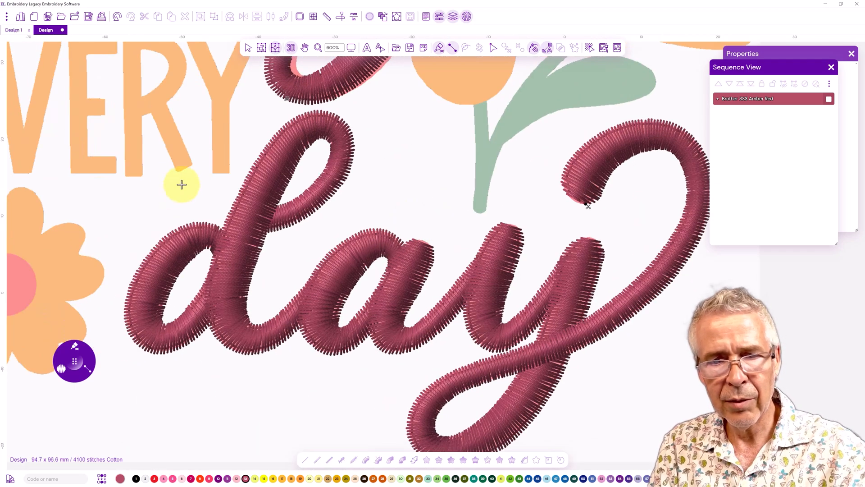
pyautogui.moveTo(196, 181); pyautogui.dragTo(286, 296)
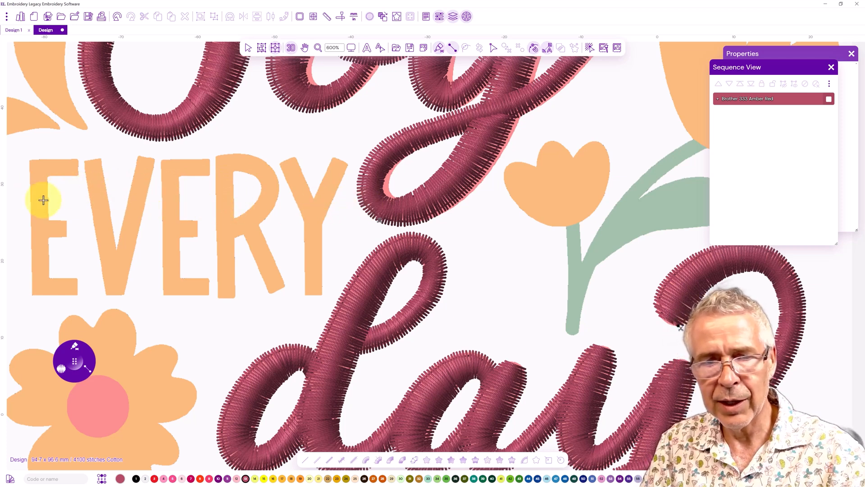
pyautogui.click(337, 478)
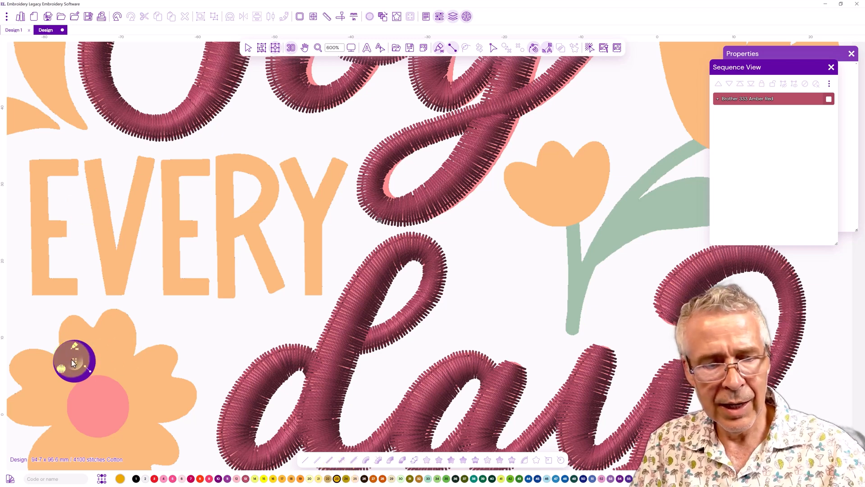
pyautogui.click(332, 159)
pyautogui.click(347, 167)
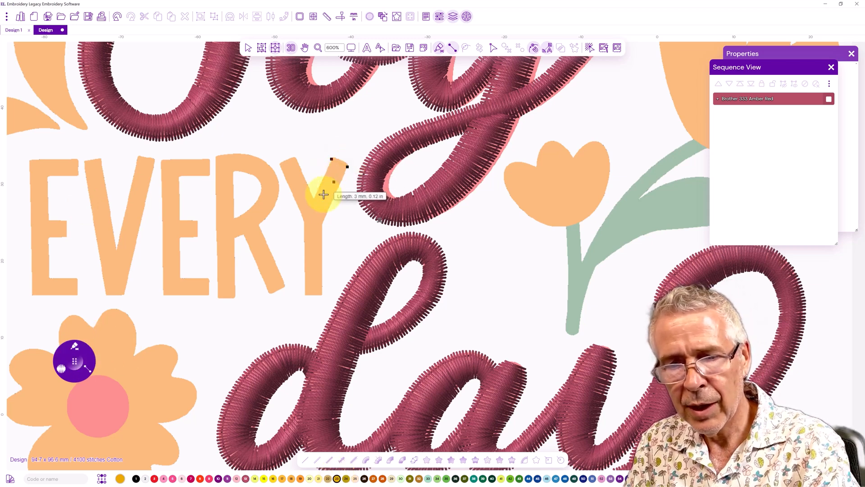
pyautogui.click(306, 218)
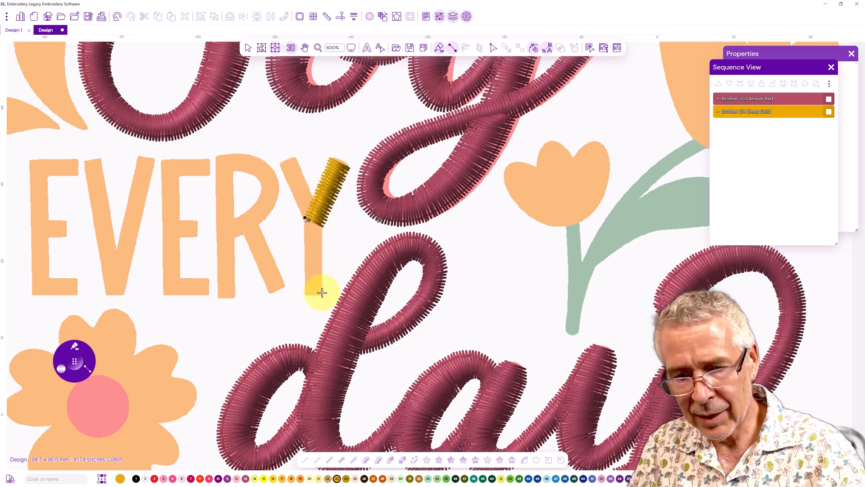
# Digitize the Y's left arm and stem as a satin column and generate the stitches
pyautogui.click(304, 292)
pyautogui.click(305, 226)
pyautogui.click(296, 158)
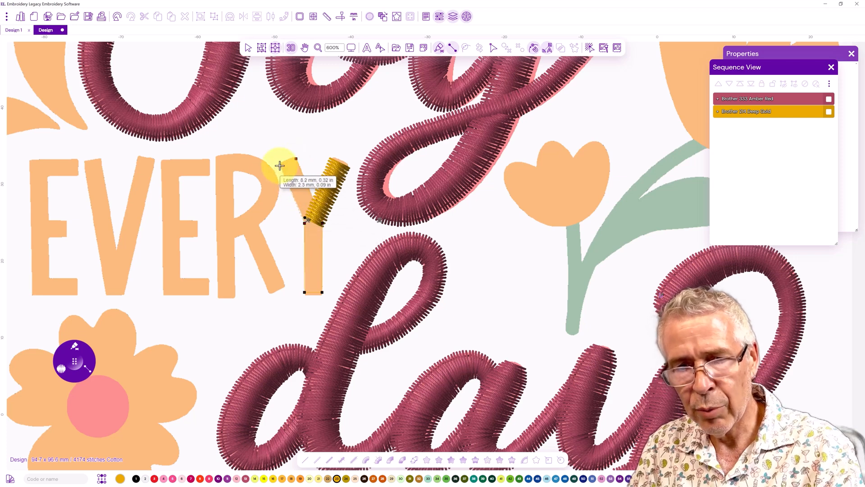
pyautogui.press('Return')
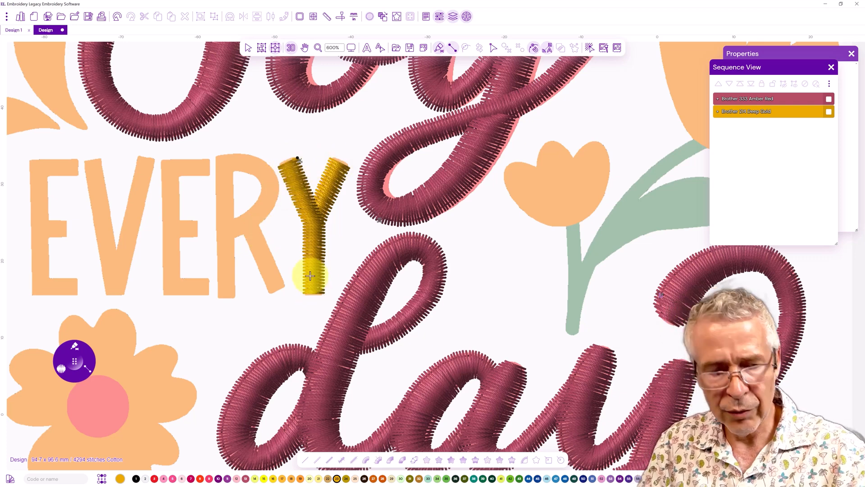
# Draw a running-stitch travel line from the Y over to the R's leg
pyautogui.press('o')
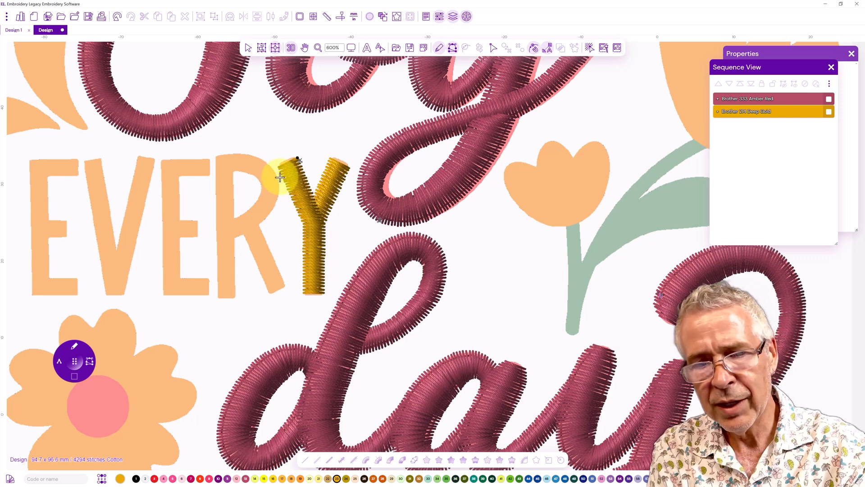
pyautogui.click(253, 232)
pyautogui.press('Return')
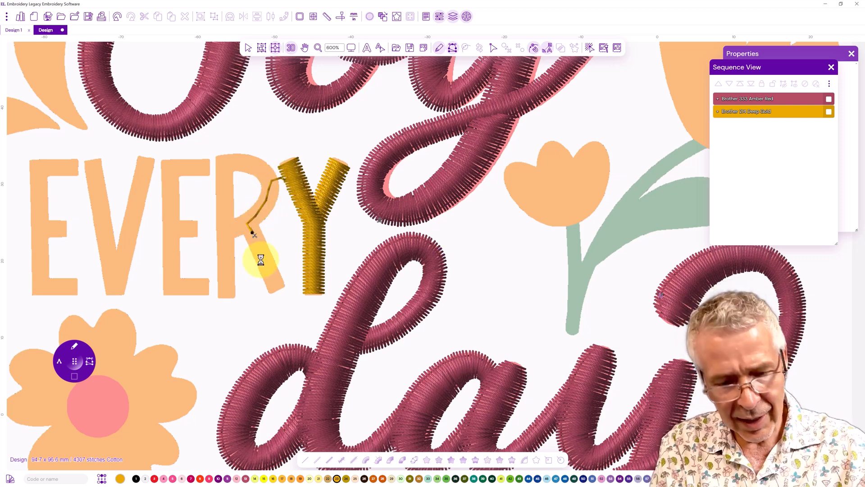
# Digitize the R's diagonal leg as a satin column up to its bowl
pyautogui.press('s')
pyautogui.click(284, 284)
pyautogui.click(268, 292)
pyautogui.click(258, 224)
pyautogui.click(243, 231)
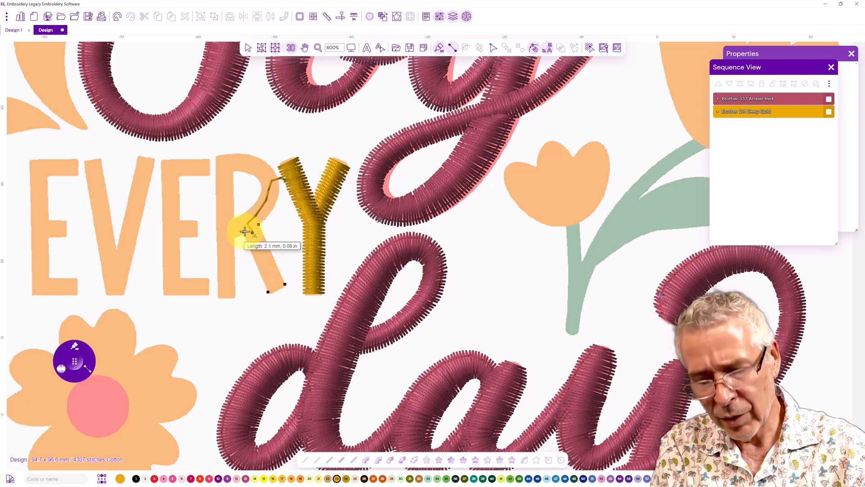
pyautogui.click(228, 221)
pyautogui.click(233, 239)
pyautogui.click(244, 214)
pyautogui.click(252, 229)
pyautogui.click(260, 224)
pyautogui.click(269, 215)
# Continue the satin column around the R's bowl and down its stem, then generate the stitches
pyautogui.click(254, 203)
pyautogui.click(263, 191)
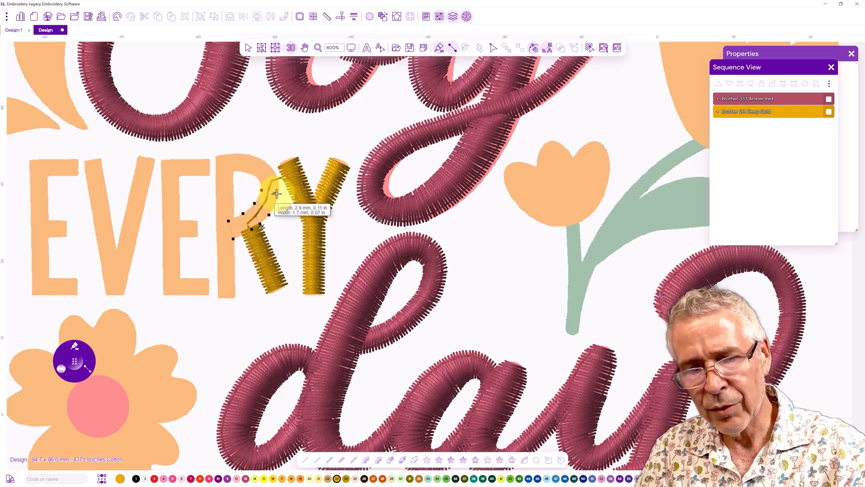
pyautogui.click(259, 180)
pyautogui.click(273, 169)
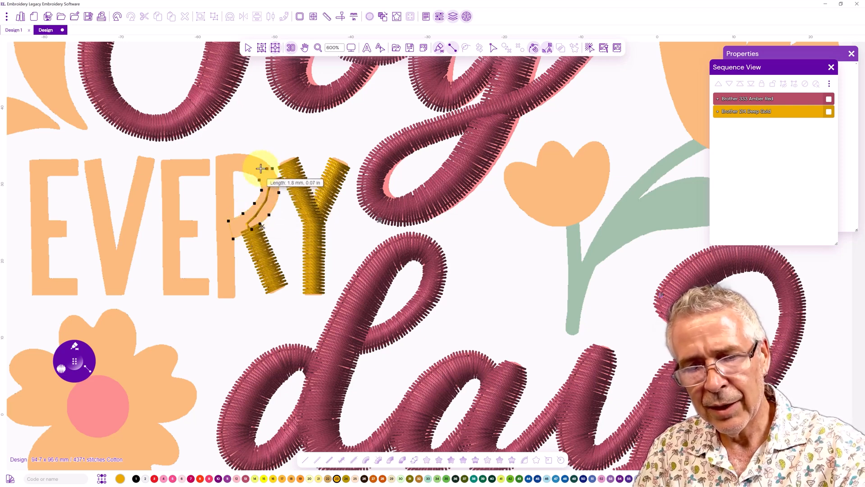
pyautogui.click(250, 174)
pyautogui.click(259, 158)
pyautogui.click(240, 153)
pyautogui.click(215, 155)
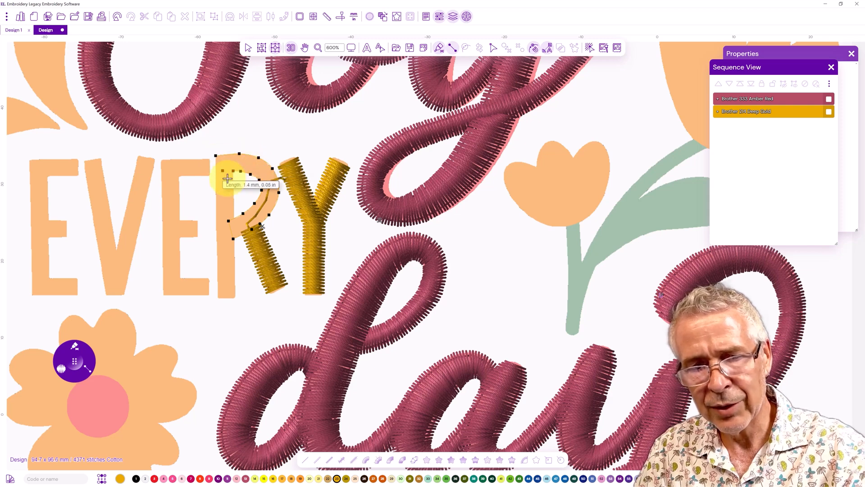
pyautogui.click(233, 178)
pyautogui.click(215, 177)
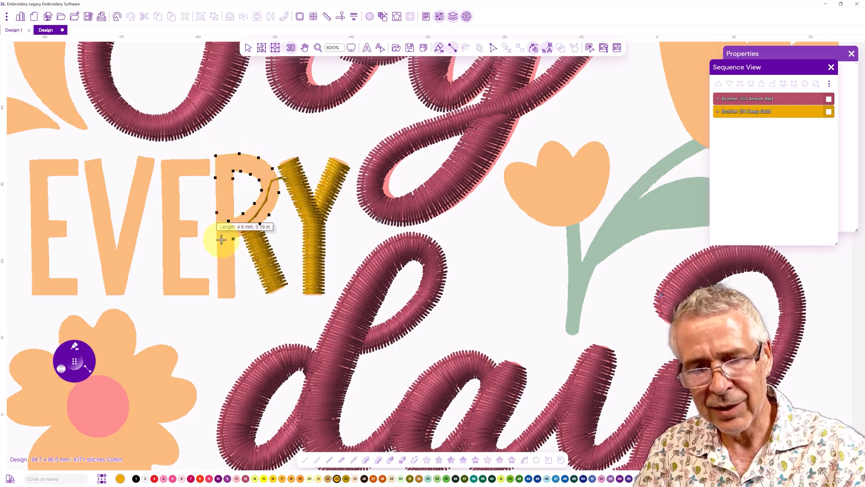
pyautogui.click(235, 296)
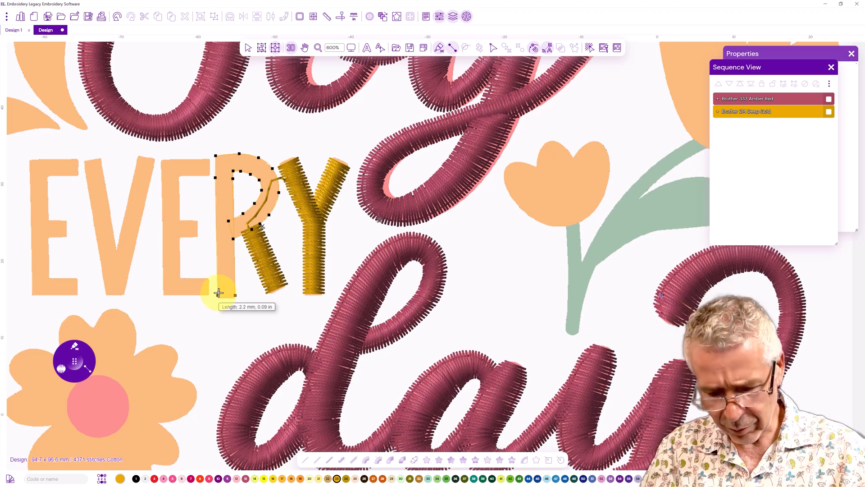
pyautogui.click(218, 293)
pyautogui.press('Return')
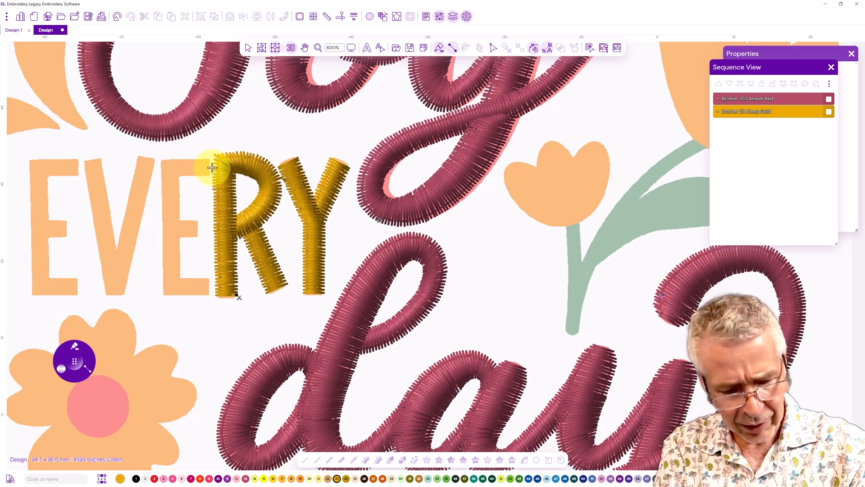
# Draw a running-stitch travel line from the R along the E's top and down to its middle bar
pyautogui.click(211, 168)
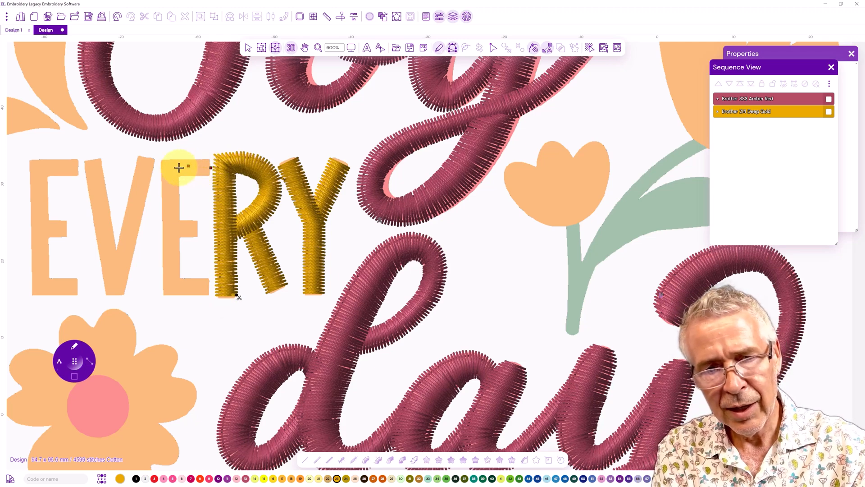
pyautogui.click(169, 171)
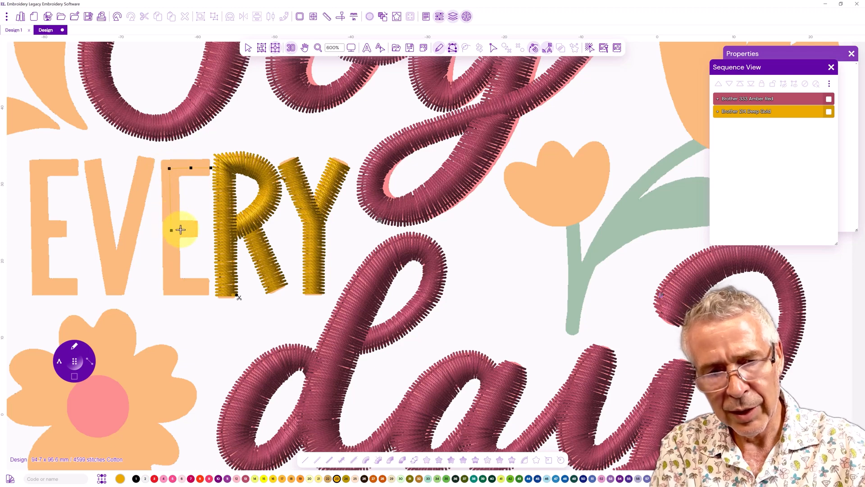
pyautogui.press('Return')
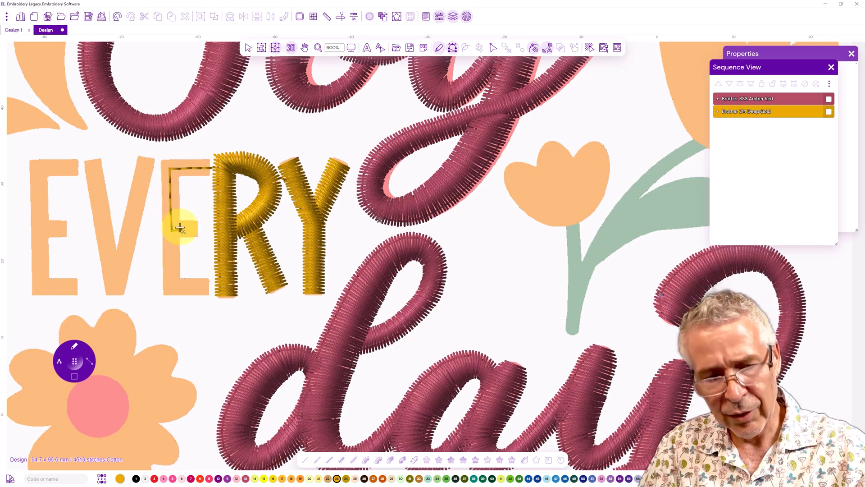
# Digitize the E's middle bar as a short satin column
pyautogui.click(195, 220)
pyautogui.click(196, 238)
pyautogui.click(179, 221)
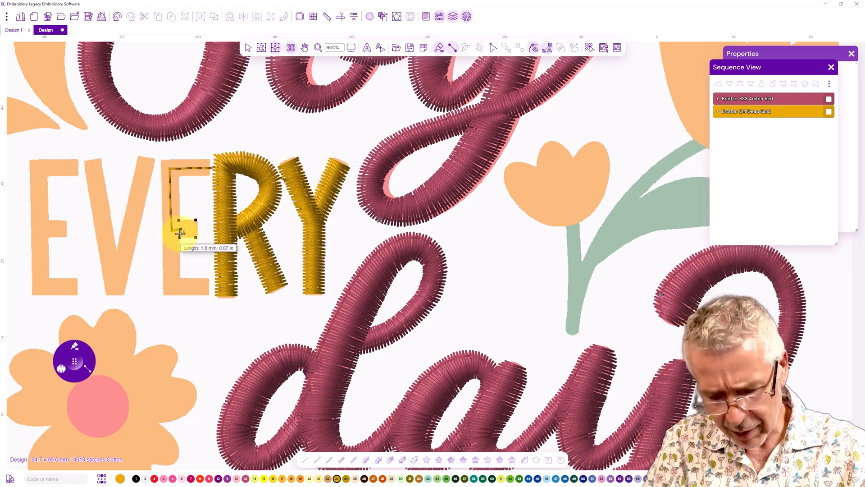
pyautogui.click(180, 233)
pyautogui.press('Return')
# Digitize the E's bottom bar, stem and top bar as one continuous satin column
pyautogui.click(206, 278)
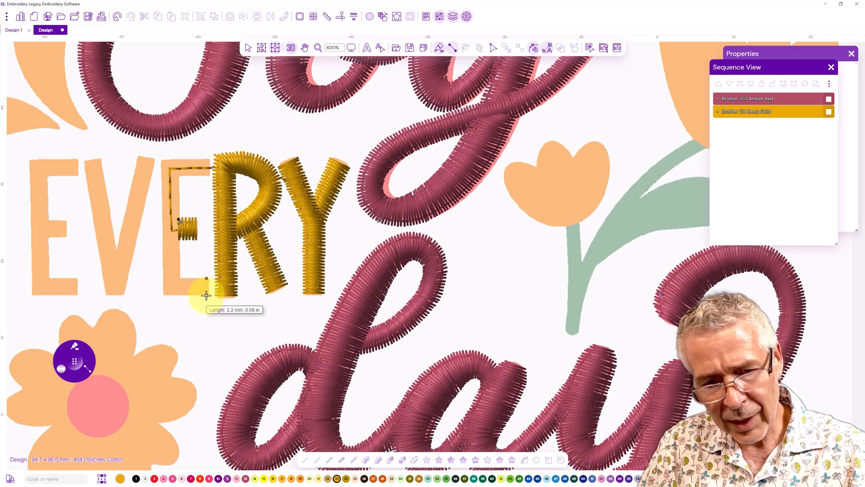
pyautogui.click(186, 278)
pyautogui.click(182, 295)
pyautogui.click(181, 278)
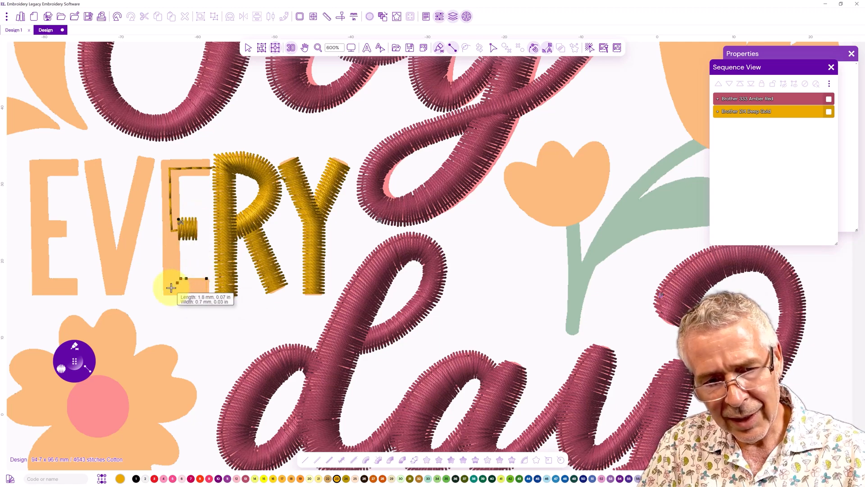
pyautogui.click(163, 295)
pyautogui.click(163, 273)
pyautogui.click(179, 183)
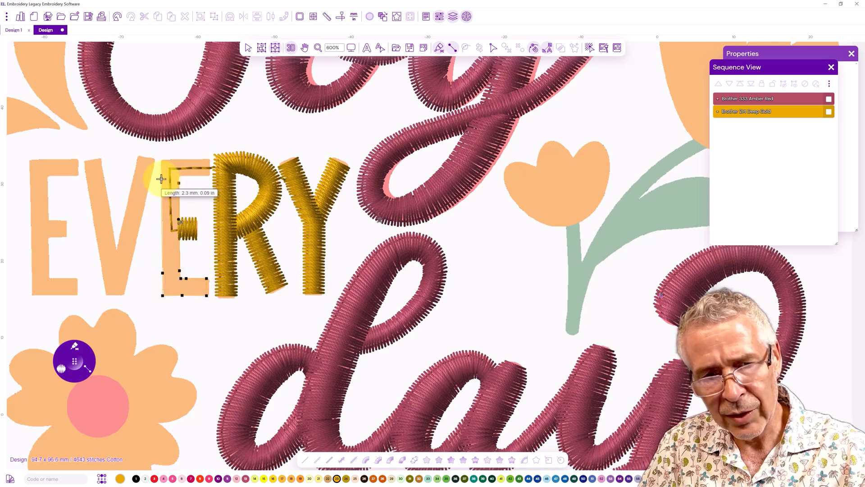
pyautogui.click(161, 178)
pyautogui.click(161, 159)
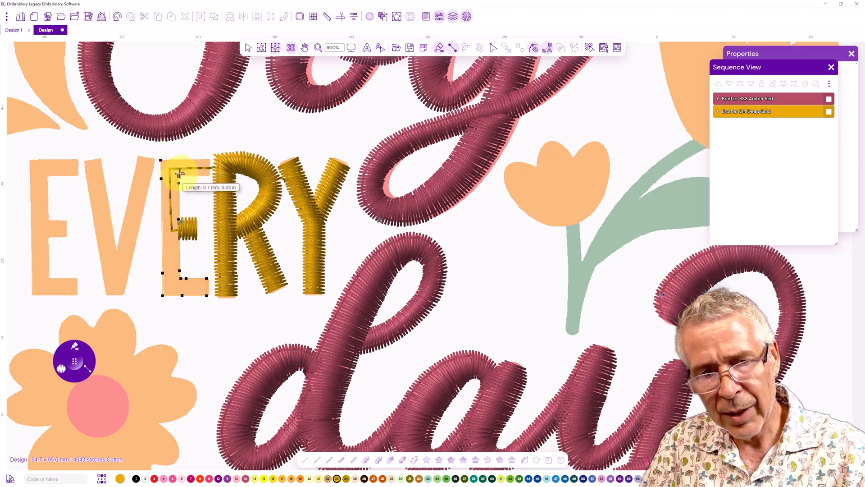
pyautogui.click(185, 176)
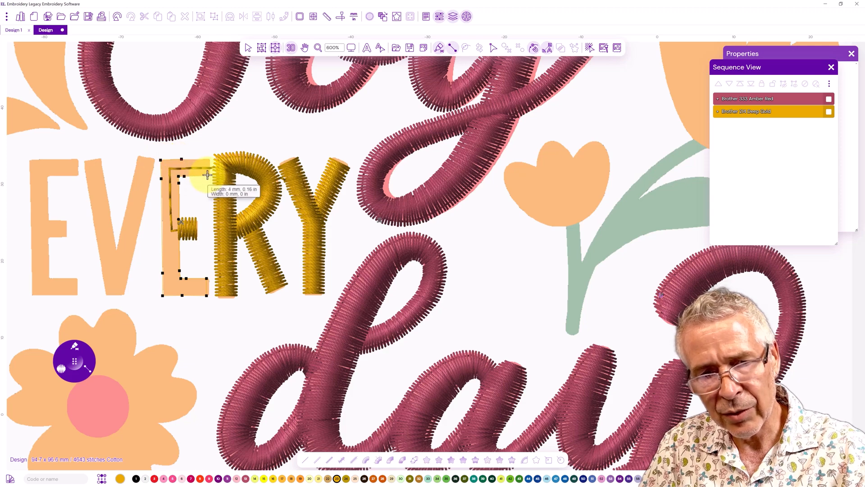
pyautogui.click(207, 159)
pyautogui.press('Return')
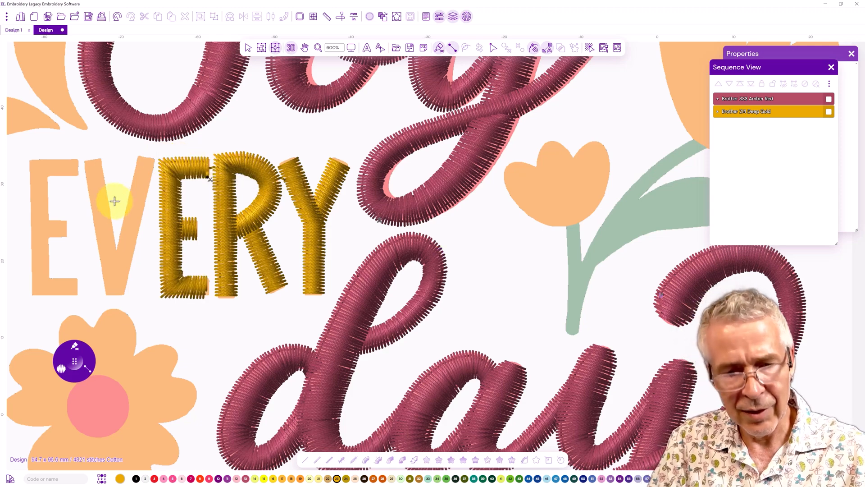
# Digitize both diagonal strokes of the V as satin columns
pyautogui.moveTo(111, 225); pyautogui.dragTo(222, 232)
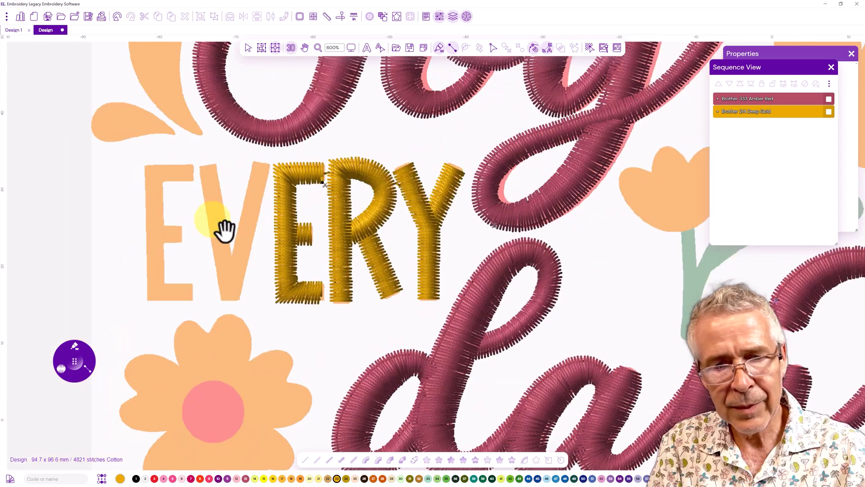
pyautogui.click(252, 163)
pyautogui.click(270, 167)
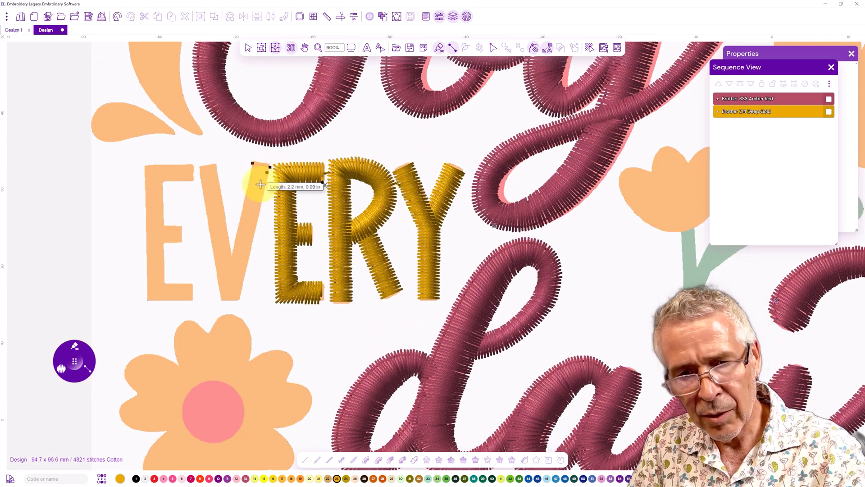
pyautogui.click(224, 292)
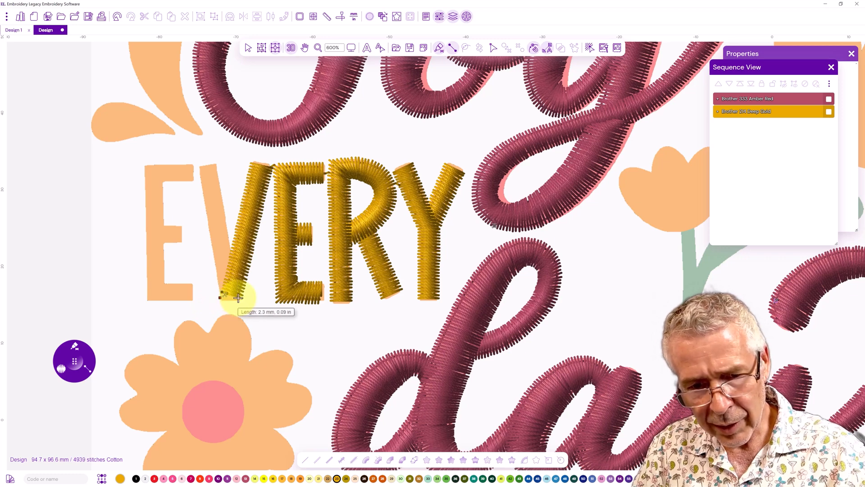
pyautogui.click(199, 169)
pyautogui.click(216, 166)
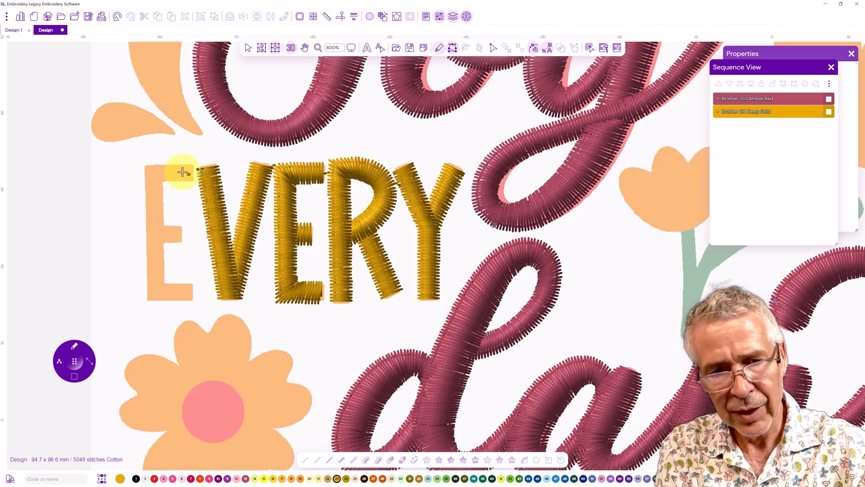
# Draw a running-stitch travel line from the V across the first E's top and down to its middle bar
pyautogui.click(153, 174)
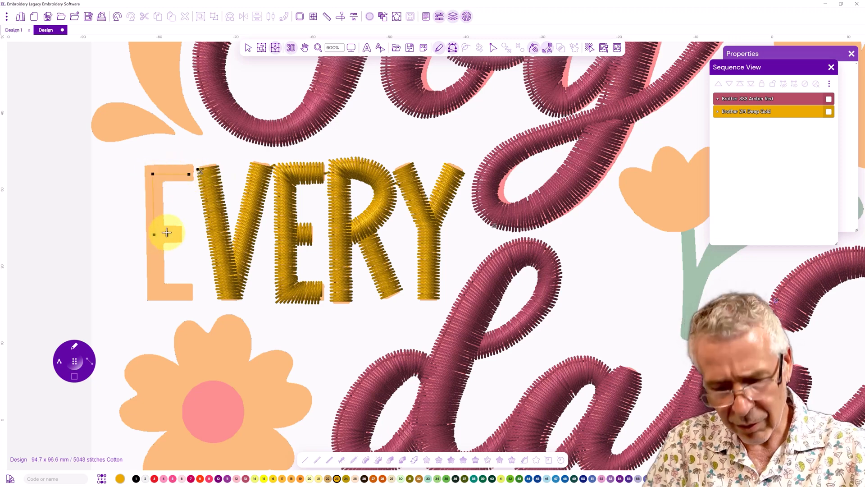
pyautogui.click(167, 234)
pyautogui.press('Return')
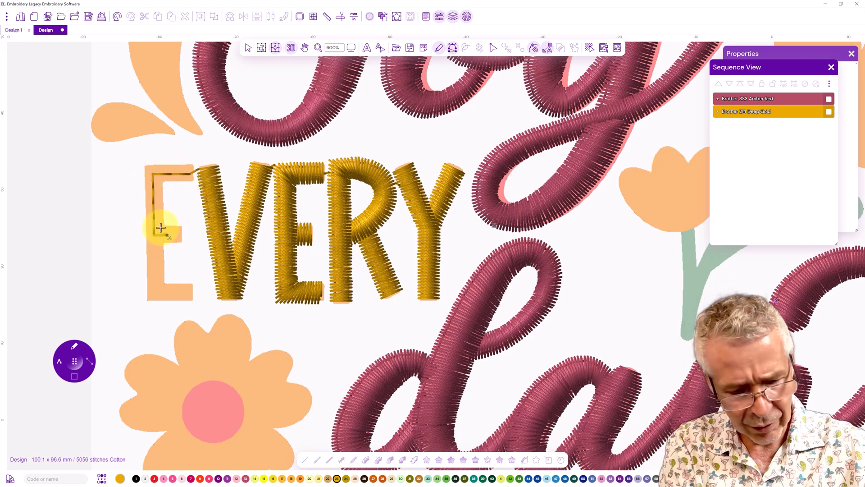
# Digitize the first E's middle bar as a satin column
pyautogui.click(179, 226)
pyautogui.click(179, 243)
pyautogui.click(162, 226)
pyautogui.click(162, 243)
pyautogui.press('Return')
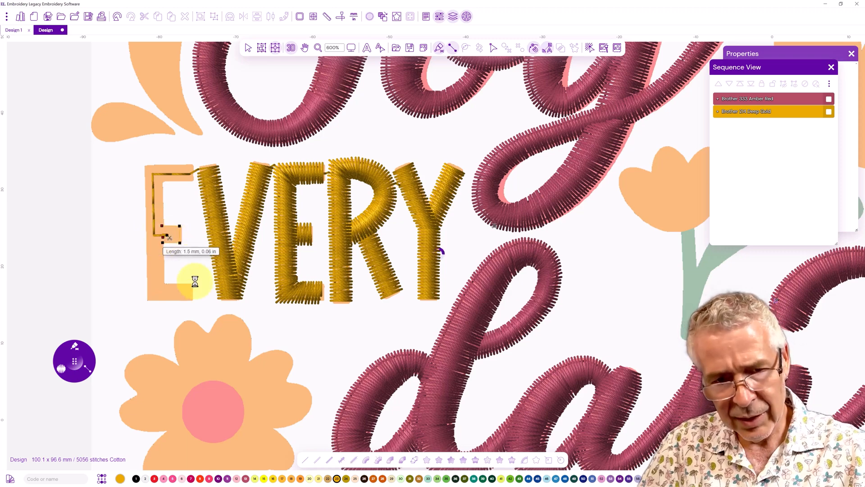
# Digitize the first E's bottom bar, stem and top bar as one continuous satin column
pyautogui.click(170, 284)
pyautogui.click(168, 300)
pyautogui.click(165, 283)
pyautogui.click(147, 301)
pyautogui.click(165, 277)
pyautogui.click(147, 280)
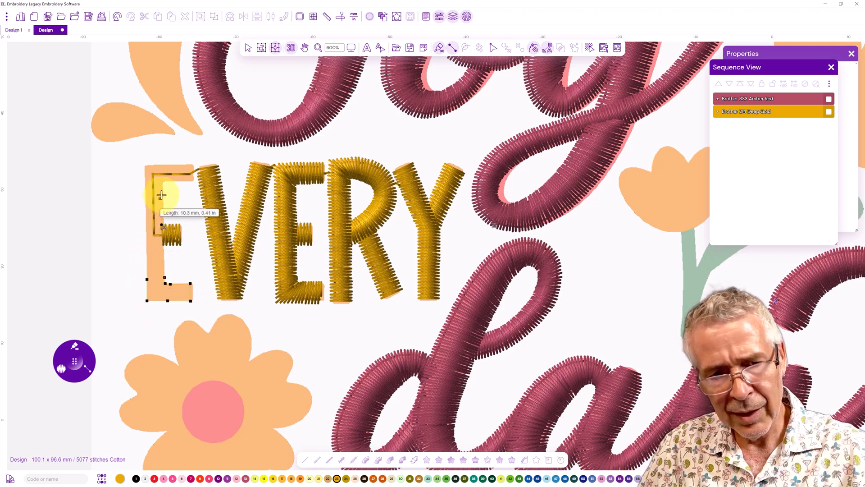
pyautogui.click(163, 188)
pyautogui.click(145, 186)
pyautogui.click(163, 181)
pyautogui.click(144, 165)
pyautogui.click(167, 182)
pyautogui.click(166, 164)
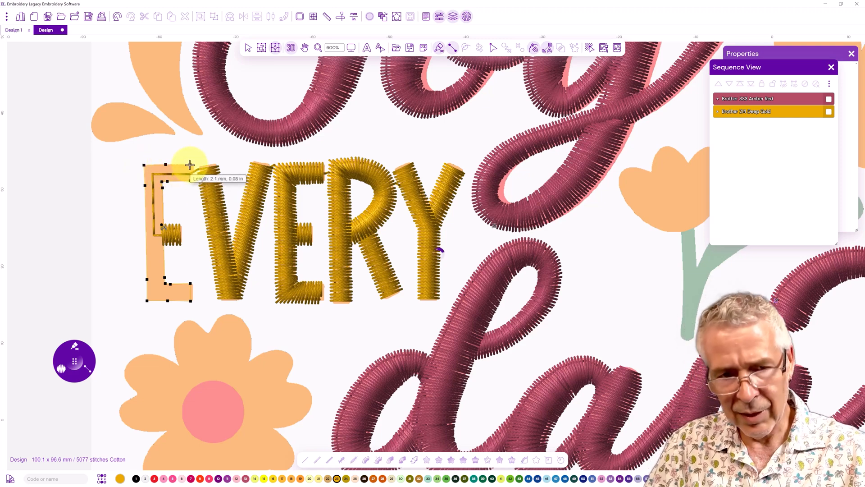
pyautogui.press('Return')
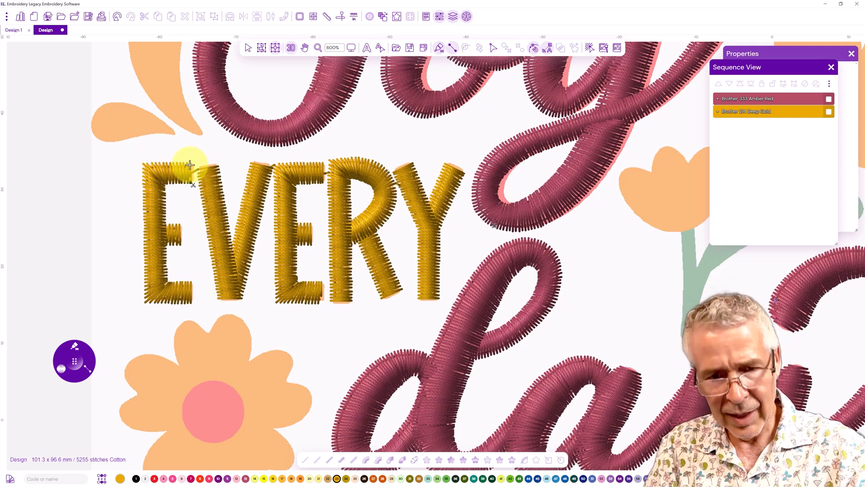
# Digitize the C of CHOOSE as a curved satin column following its outline
pyautogui.moveTo(280, 242); pyautogui.dragTo(179, 359)
pyautogui.moveTo(289, 242); pyautogui.dragTo(131, 247)
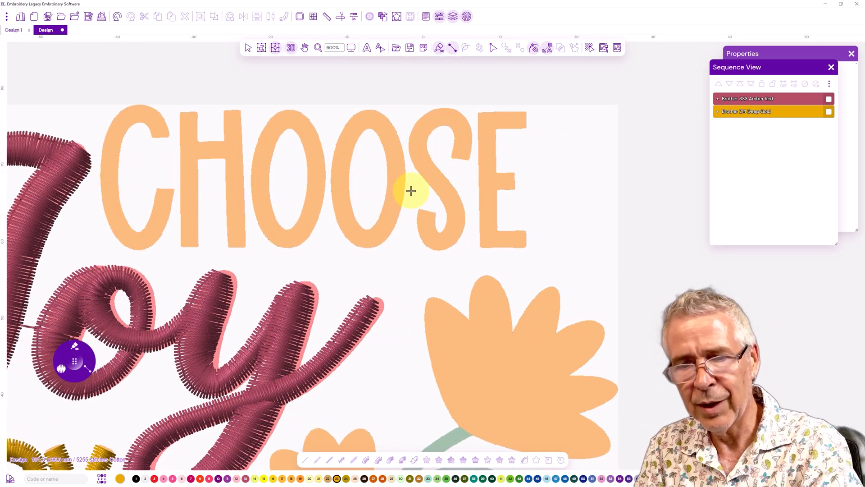
pyautogui.click(150, 134)
pyautogui.click(168, 133)
pyautogui.click(148, 126)
pyautogui.click(160, 112)
pyautogui.click(141, 104)
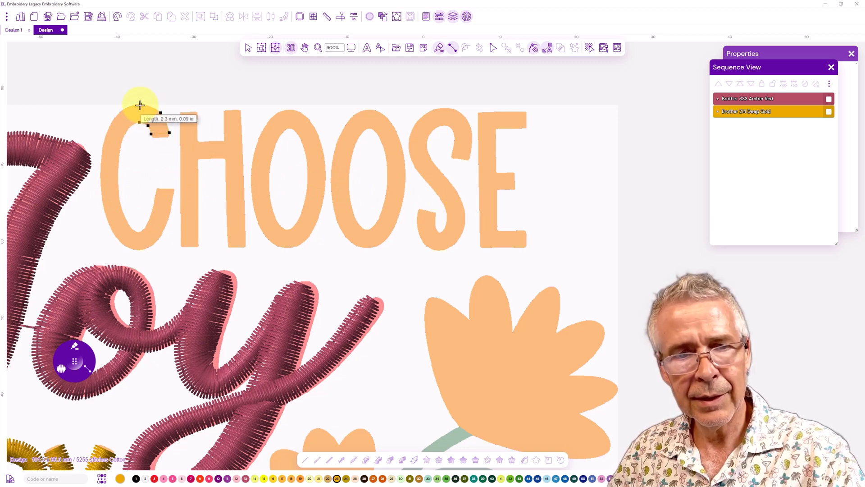
pyautogui.click(139, 122)
pyautogui.click(116, 114)
pyautogui.click(128, 129)
pyautogui.click(103, 145)
pyautogui.click(120, 150)
pyautogui.click(120, 189)
pyautogui.click(101, 191)
pyautogui.click(125, 218)
pyautogui.click(109, 227)
pyautogui.click(131, 229)
pyautogui.click(121, 244)
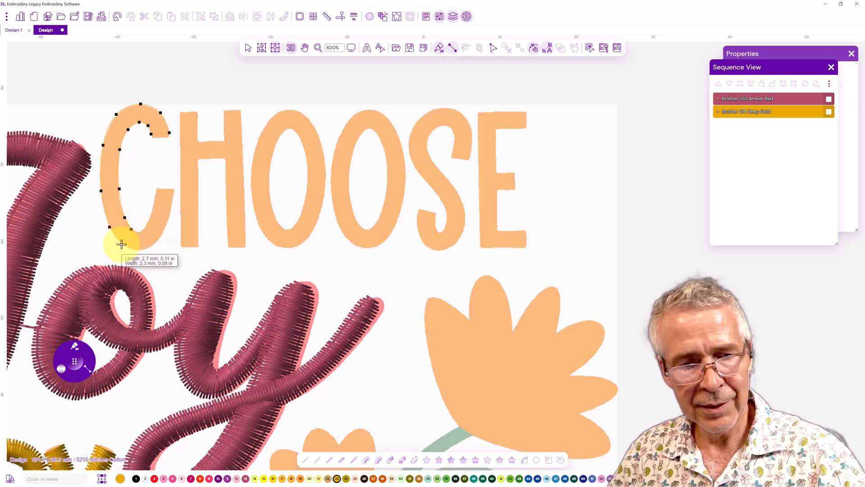
pyautogui.click(139, 250)
pyautogui.click(138, 231)
pyautogui.click(146, 226)
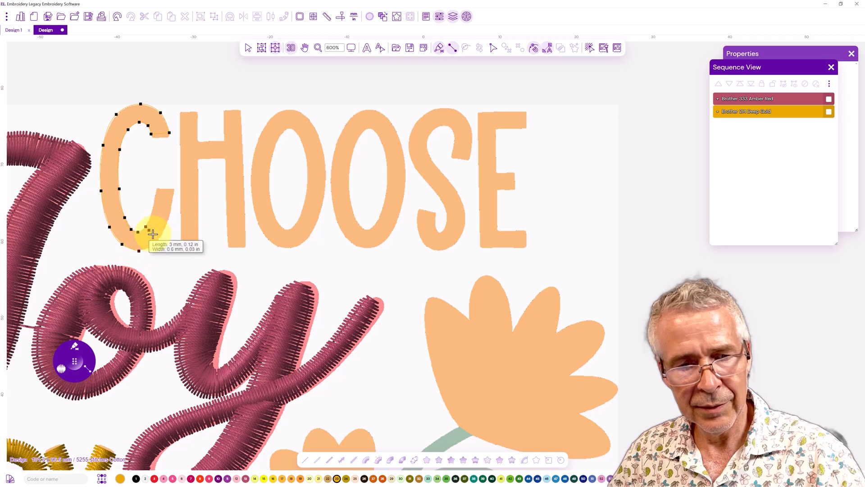
pyautogui.click(159, 238)
pyautogui.click(152, 208)
pyautogui.click(170, 213)
pyautogui.click(156, 190)
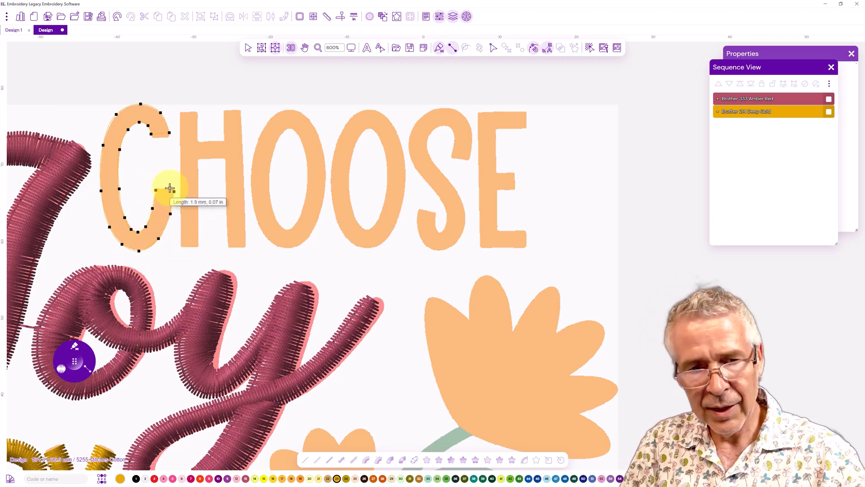
pyautogui.press('Return')
# Digitize the H's left stem, crossbar and right stem as satin columns
pyautogui.click(180, 243)
pyautogui.click(197, 114)
pyautogui.click(179, 114)
pyautogui.press('Return')
pyautogui.click(199, 141)
pyautogui.click(199, 158)
pyautogui.click(225, 141)
pyautogui.click(225, 157)
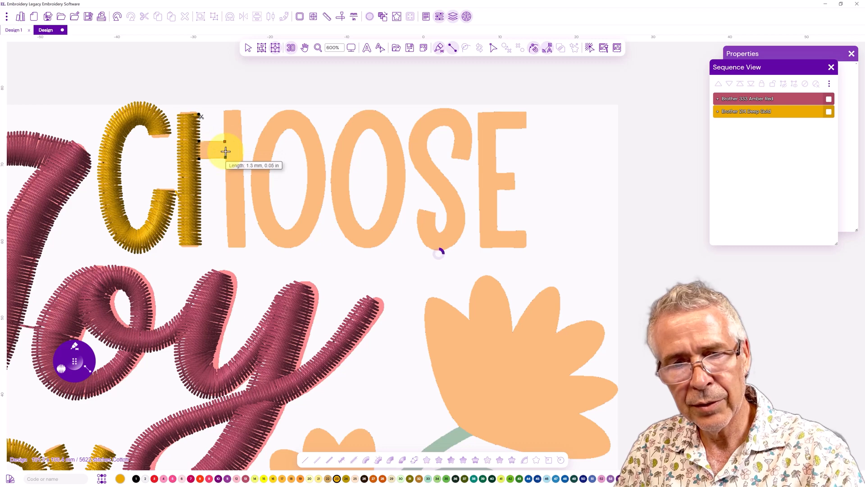
pyautogui.press('Return')
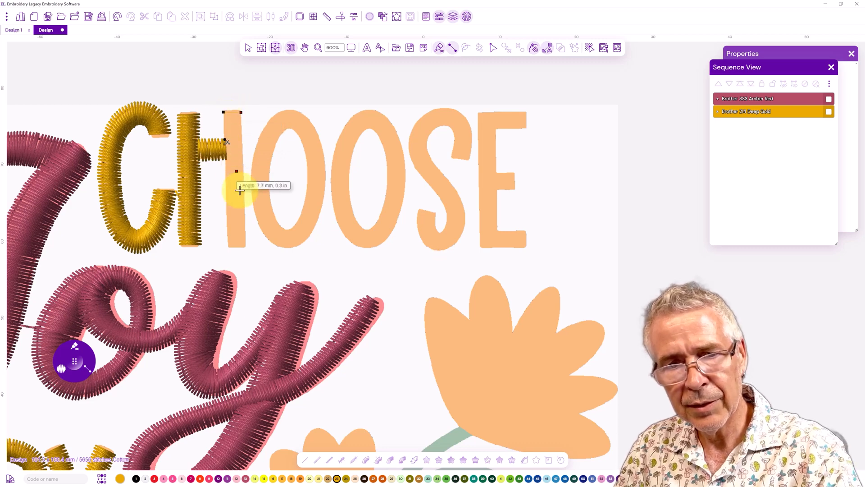
pyautogui.click(245, 244)
pyautogui.click(227, 245)
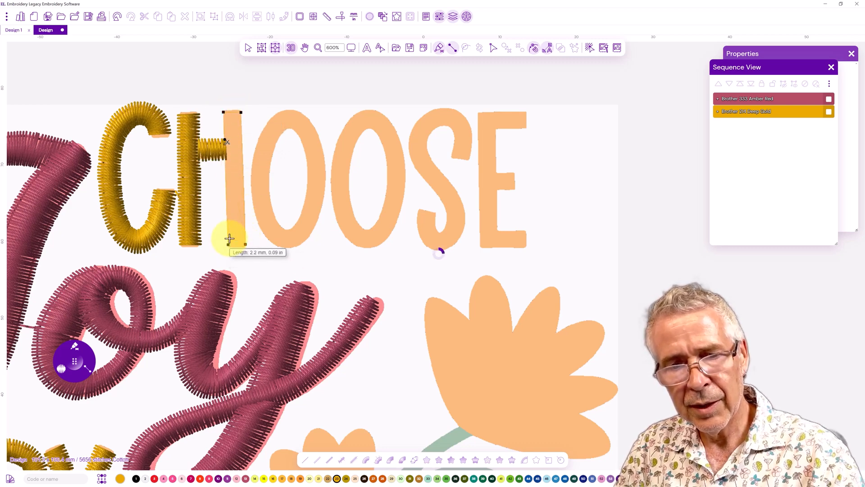
pyautogui.press('Return')
# Digitize the first O as a closed satin column around its oval
pyautogui.click(268, 180)
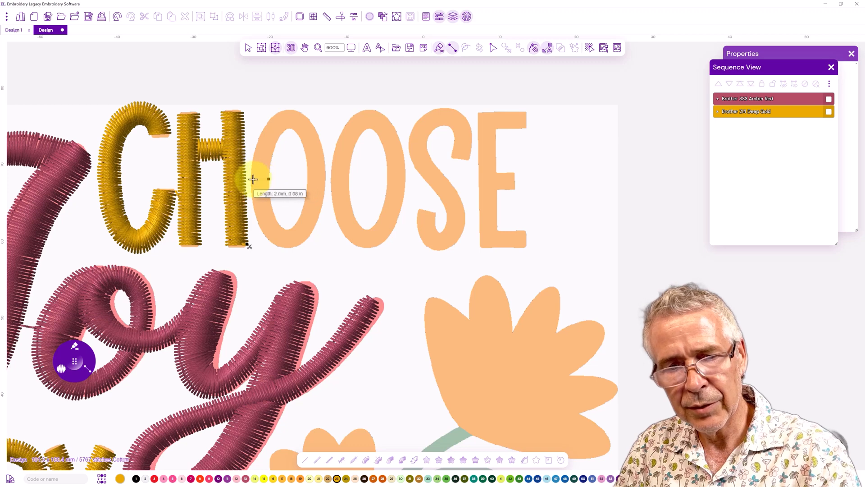
pyautogui.click(250, 178)
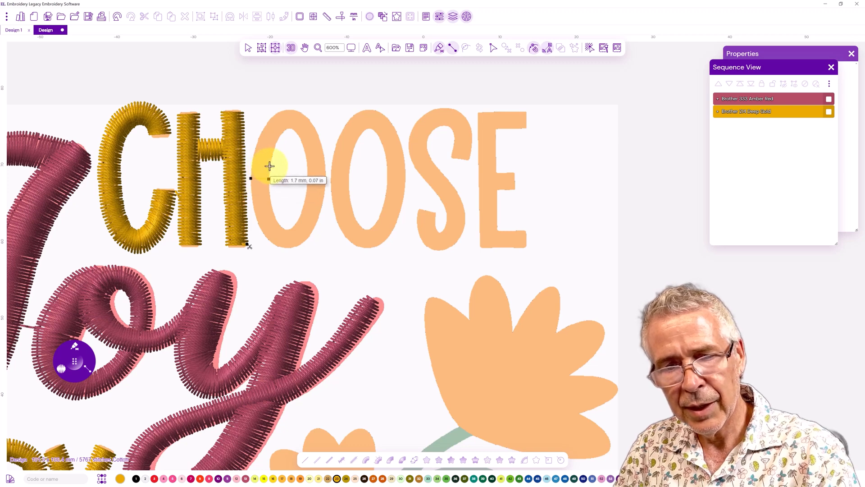
pyautogui.click(270, 166)
pyautogui.click(253, 162)
pyautogui.click(259, 138)
pyautogui.click(274, 149)
pyautogui.click(272, 116)
pyautogui.click(281, 132)
pyautogui.click(293, 109)
pyautogui.click(295, 131)
pyautogui.click(309, 119)
pyautogui.click(304, 148)
pyautogui.click(321, 143)
pyautogui.click(308, 175)
pyautogui.click(325, 174)
pyautogui.click(305, 202)
pyautogui.click(320, 209)
pyautogui.click(298, 220)
pyautogui.click(309, 238)
pyautogui.click(291, 228)
pyautogui.click(286, 230)
pyautogui.click(277, 247)
pyautogui.click(276, 221)
pyautogui.click(262, 231)
pyautogui.click(270, 201)
pyautogui.click(253, 205)
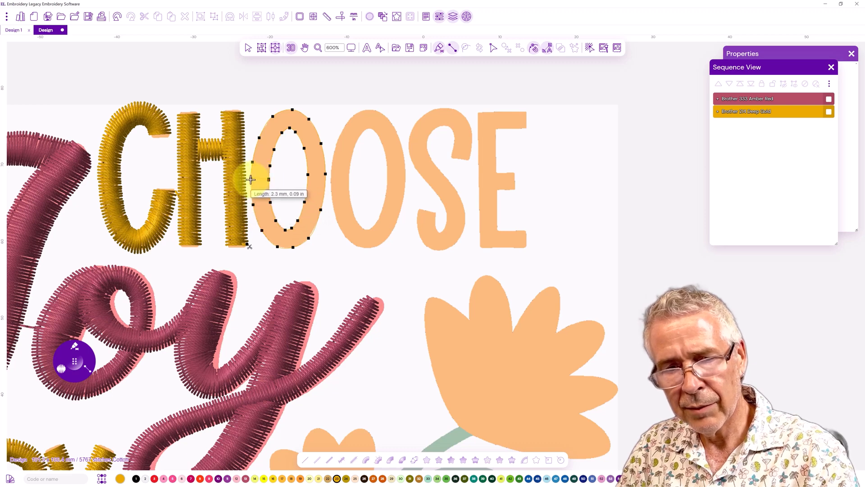
pyautogui.press('Return')
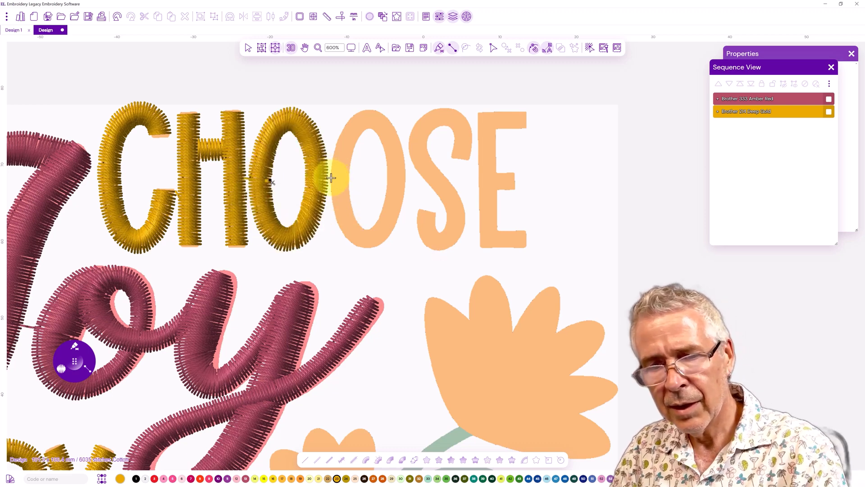
# Copy the first O's satin and paste the duplicate over the second O
pyautogui.click(349, 178)
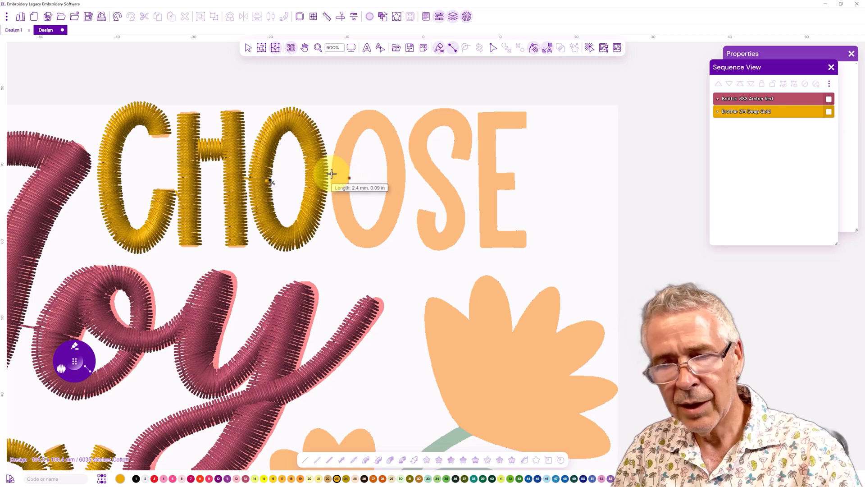
pyautogui.click(247, 48)
pyautogui.click(276, 120)
pyautogui.rightClick(277, 127)
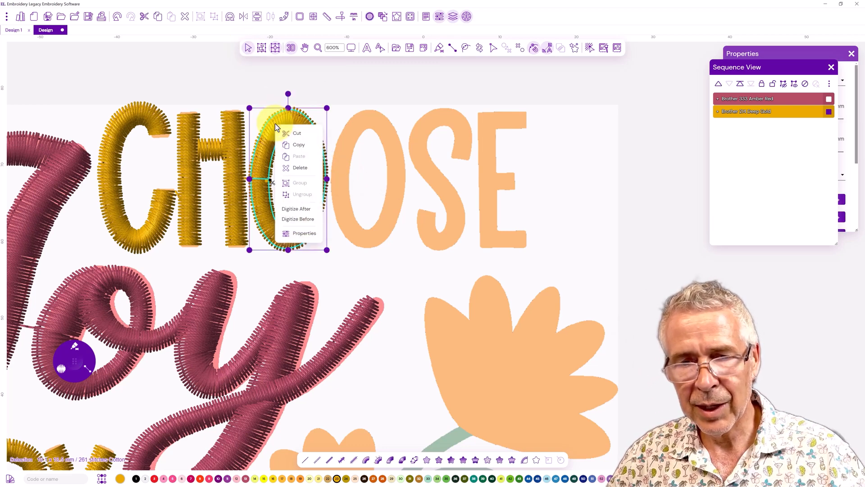
pyautogui.click(295, 144)
pyautogui.rightClick(273, 138)
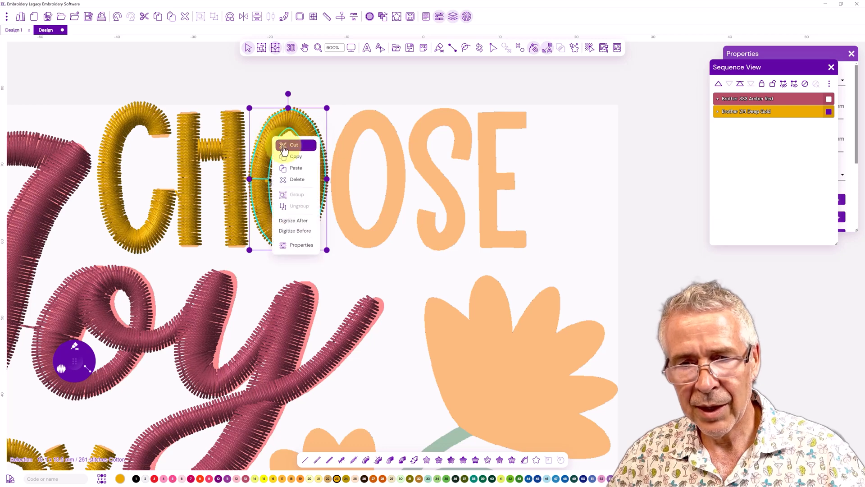
pyautogui.click(295, 167)
pyautogui.moveTo(267, 148); pyautogui.dragTo(347, 146)
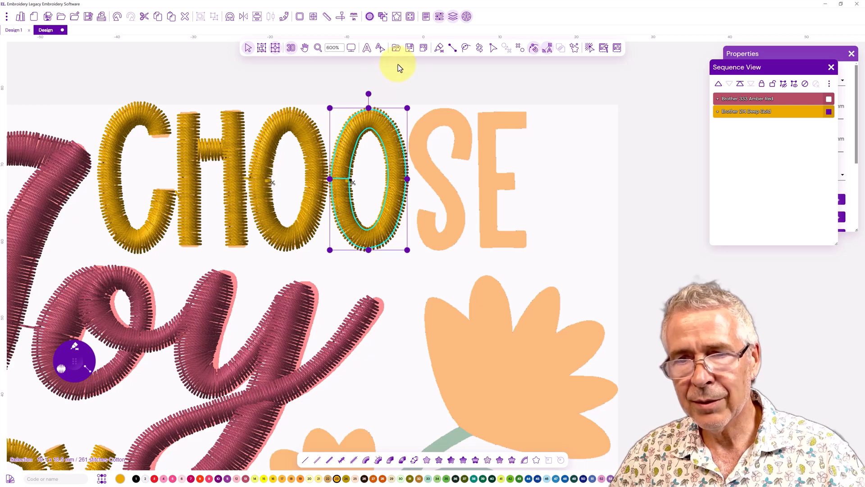
# Use Path Edit to reposition the start and end points of both O satin columns
pyautogui.click(285, 115)
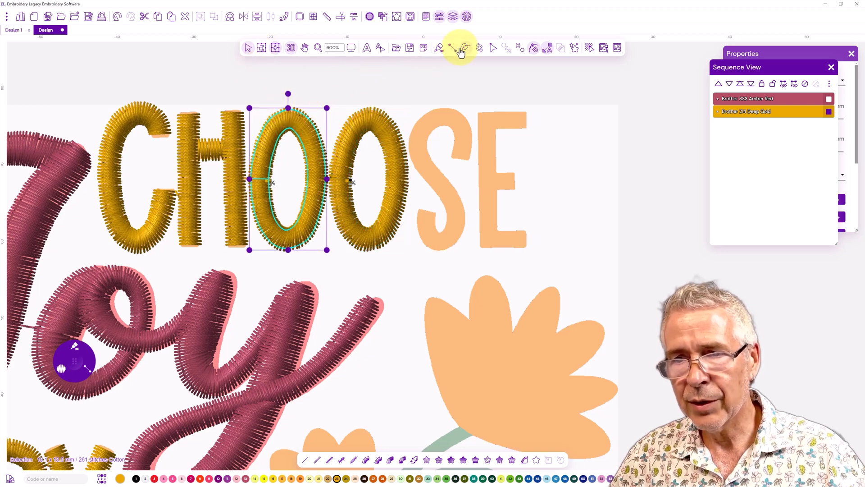
pyautogui.click(489, 50)
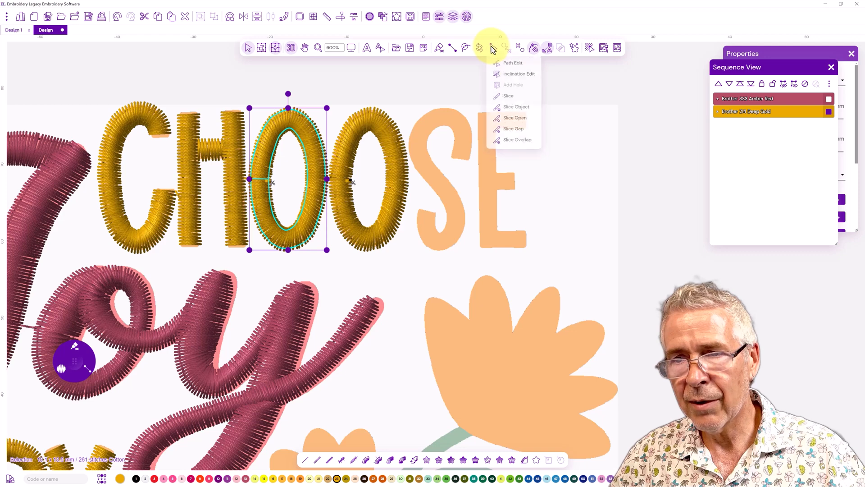
pyautogui.click(506, 68)
pyautogui.moveTo(267, 179); pyautogui.dragTo(323, 175)
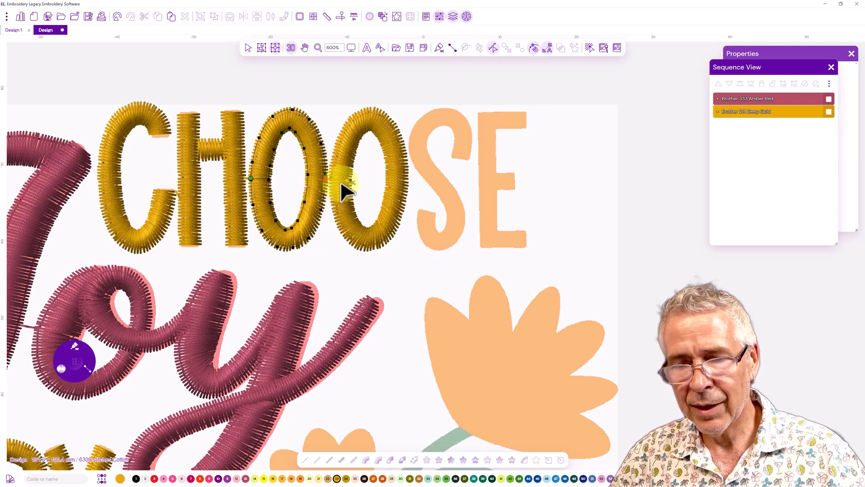
pyautogui.click(340, 153)
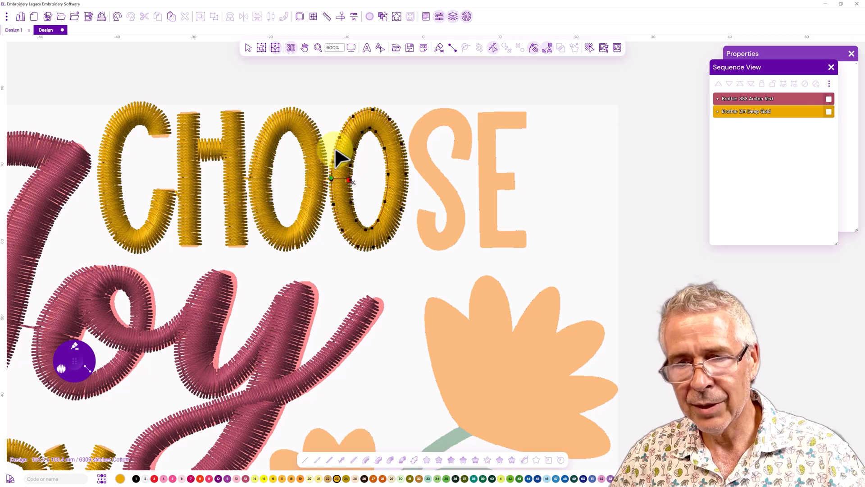
pyautogui.moveTo(350, 181); pyautogui.dragTo(405, 155)
pyautogui.click(254, 47)
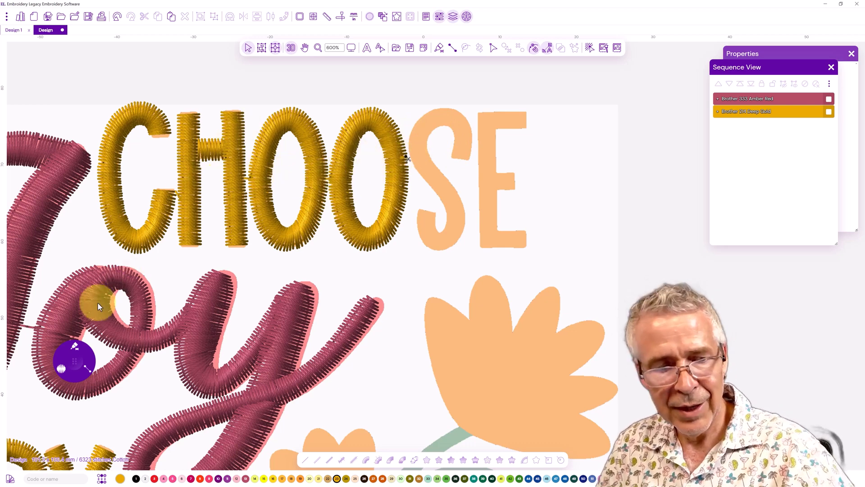
# Digitize the S of CHOOSE as a curved satin column following its outline
pyautogui.click(75, 362)
pyautogui.moveTo(72, 361); pyautogui.dragTo(67, 347)
pyautogui.click(451, 155)
pyautogui.click(470, 158)
pyautogui.click(455, 140)
pyautogui.click(472, 138)
pyautogui.click(449, 126)
pyautogui.click(457, 110)
pyautogui.click(437, 127)
pyautogui.click(428, 110)
pyautogui.click(428, 138)
pyautogui.click(409, 134)
pyautogui.click(428, 154)
pyautogui.click(412, 162)
pyautogui.click(433, 163)
pyautogui.click(420, 173)
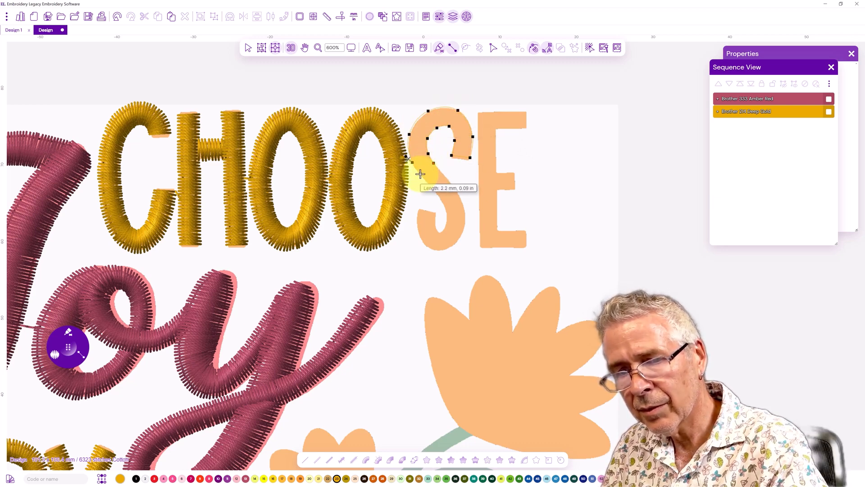
pyautogui.click(443, 174)
pyautogui.click(431, 187)
pyautogui.click(457, 192)
pyautogui.click(442, 201)
pyautogui.click(465, 211)
pyautogui.click(446, 212)
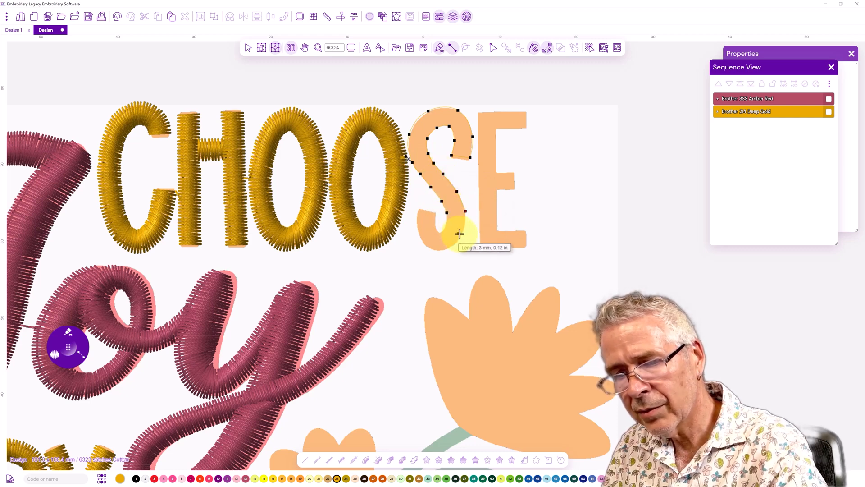
pyautogui.click(446, 226)
pyautogui.click(460, 237)
pyautogui.click(440, 251)
pyautogui.click(438, 232)
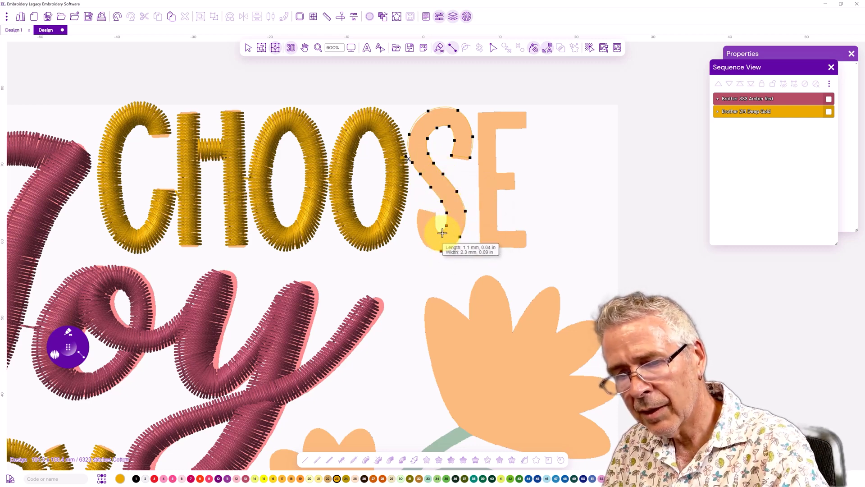
pyautogui.click(417, 227)
pyautogui.click(434, 225)
pyautogui.click(417, 211)
pyautogui.click(435, 216)
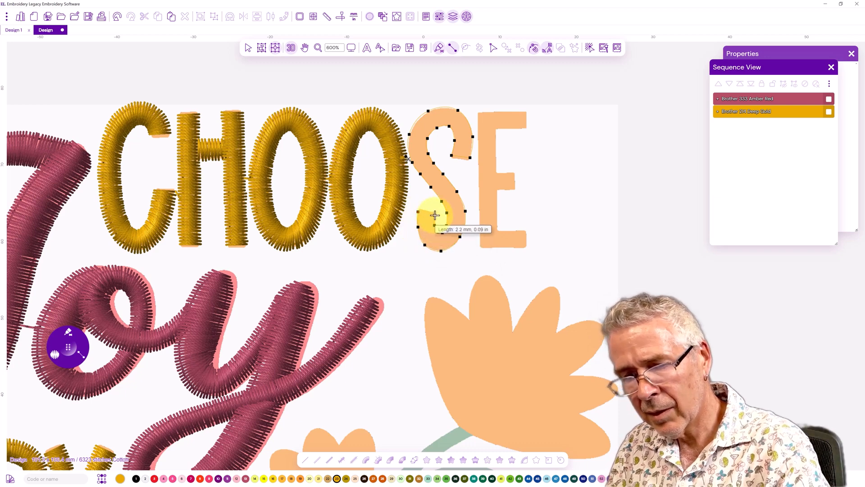
pyautogui.press('Return')
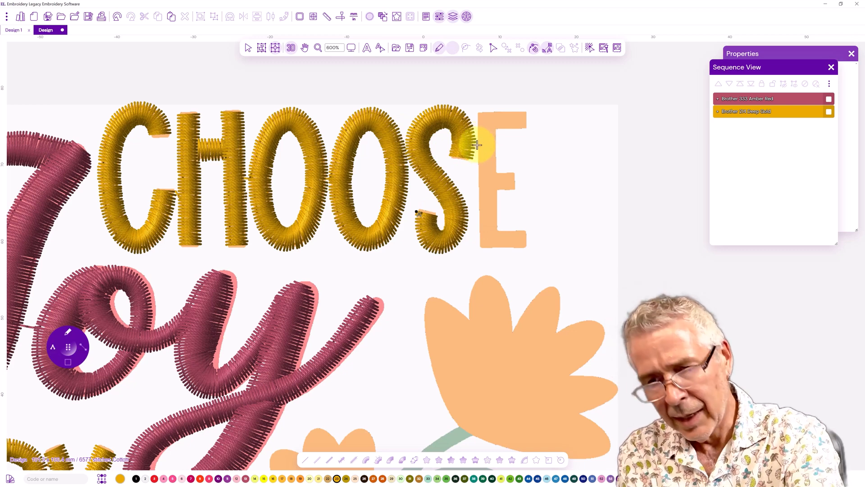
# Add a running-stitch travel line down the E's stem and digitize its middle arm as a short satin column
pyautogui.click(487, 138)
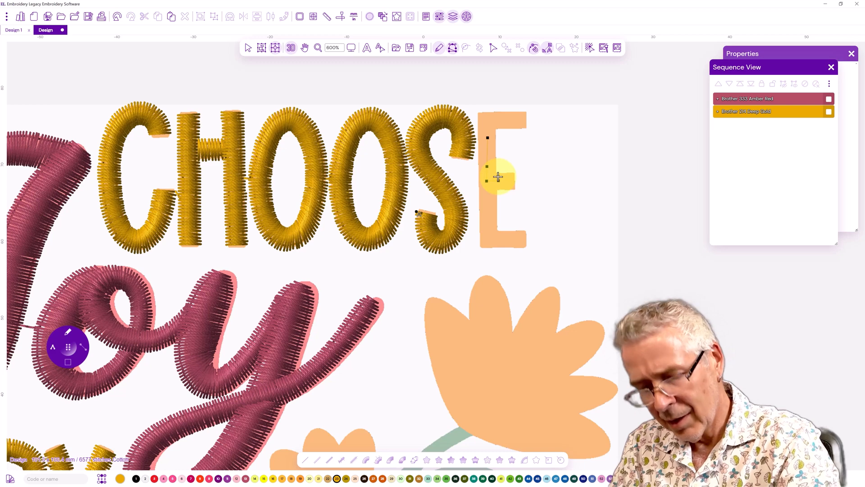
pyautogui.press('Return')
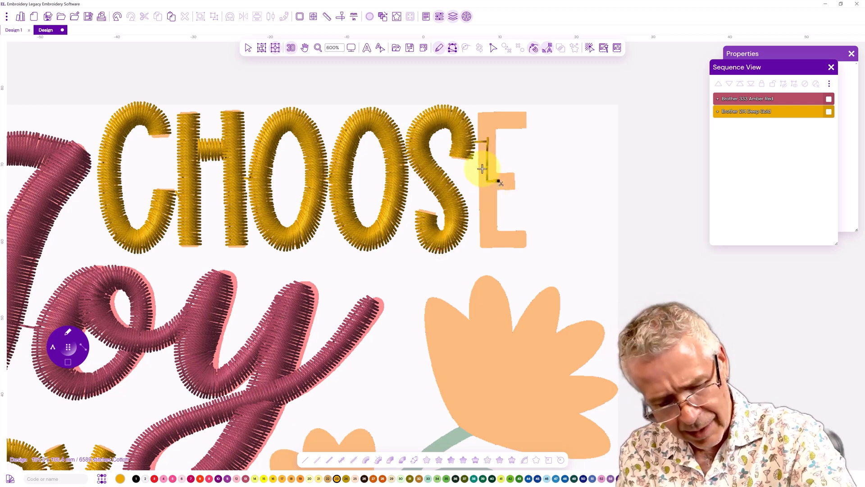
pyautogui.click(513, 172)
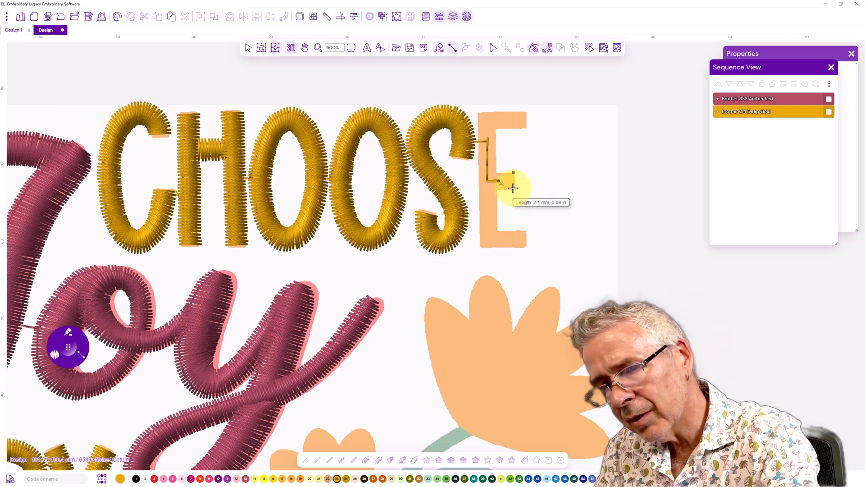
pyautogui.click(513, 189)
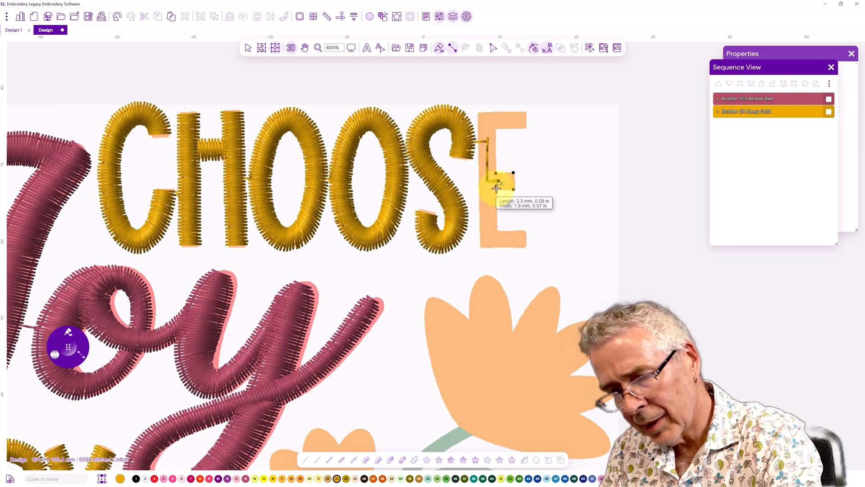
pyautogui.click(496, 190)
pyautogui.press('Return')
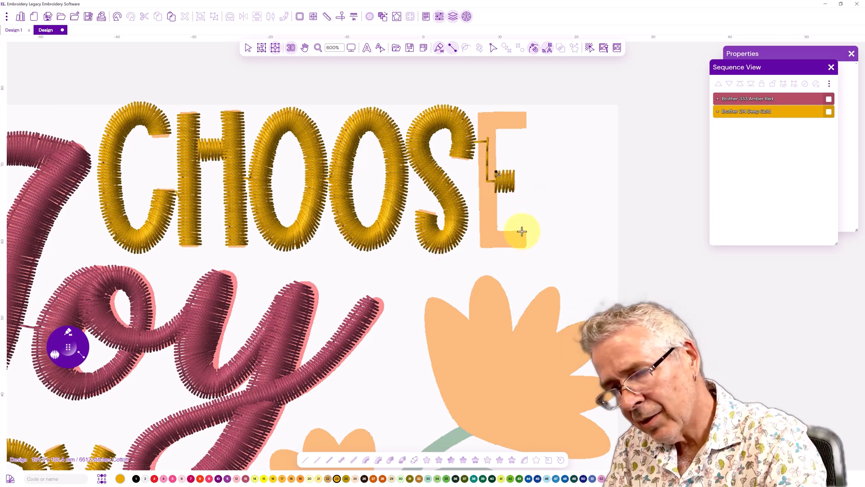
# Digitize the E's bottom arm, stem and top arm as one continuous satin column
pyautogui.click(523, 231)
pyautogui.click(523, 247)
pyautogui.click(503, 230)
pyautogui.click(499, 247)
pyautogui.click(480, 246)
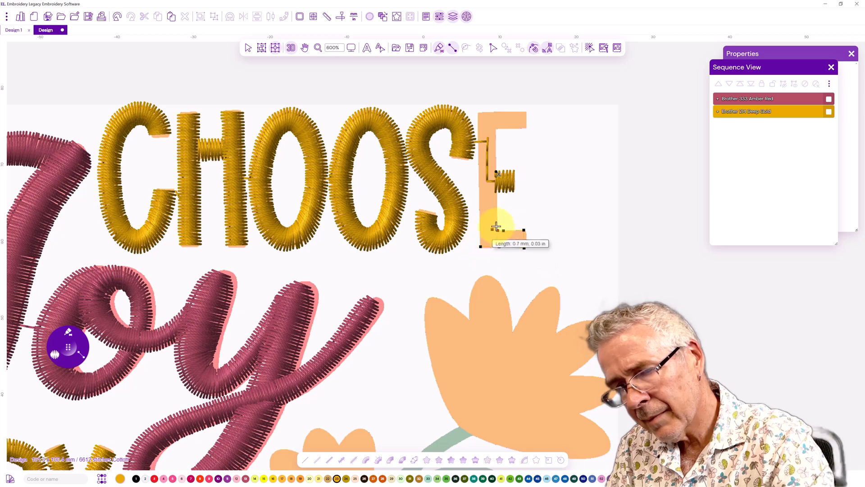
pyautogui.click(479, 227)
pyautogui.click(497, 224)
pyautogui.click(495, 134)
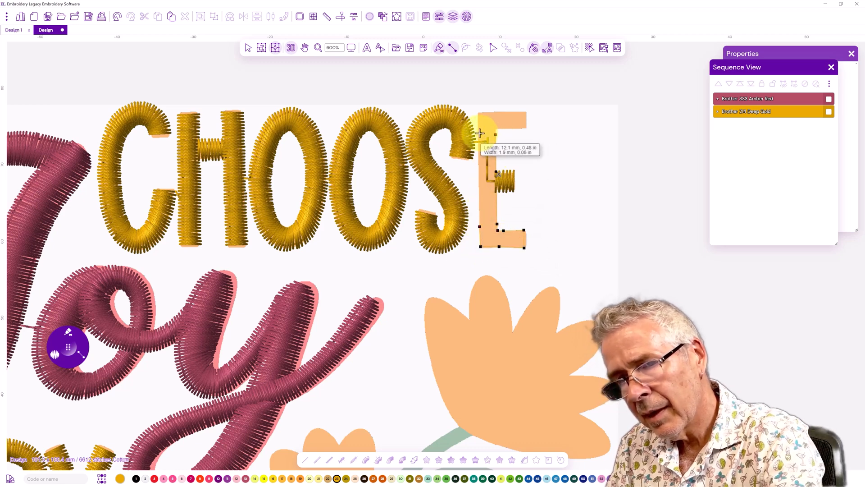
pyautogui.click(479, 132)
pyautogui.click(478, 113)
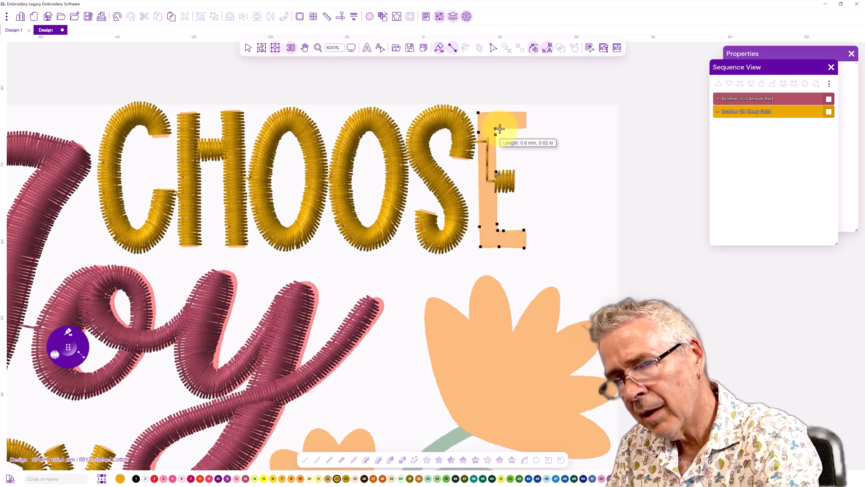
pyautogui.click(496, 112)
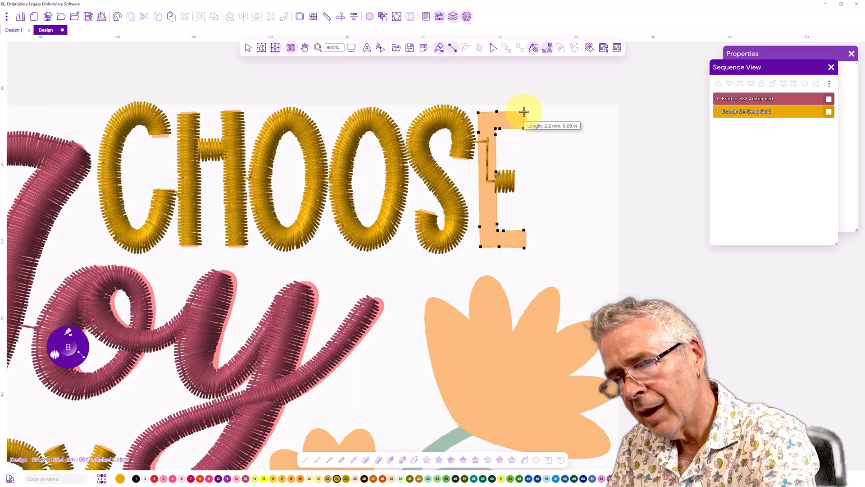
pyautogui.click(522, 112)
pyautogui.press('Return')
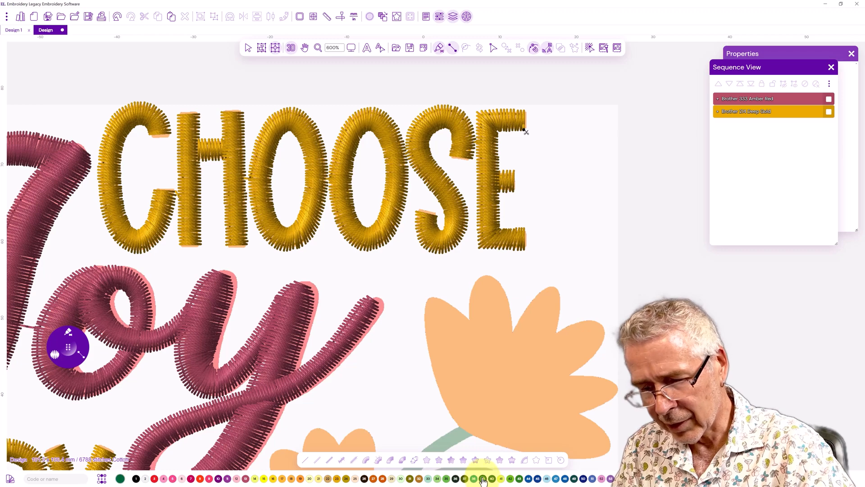
# Digitize the flower's leaf as an emerald satin column tracing both its edges
pyautogui.moveTo(380, 388); pyautogui.dragTo(322, 171)
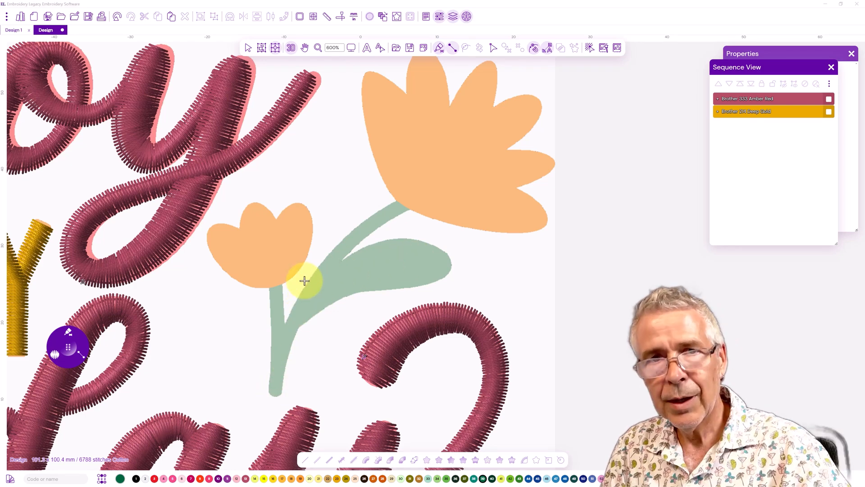
pyautogui.click(447, 275)
pyautogui.click(449, 256)
pyautogui.click(433, 282)
pyautogui.click(435, 246)
pyautogui.click(405, 289)
pyautogui.click(403, 239)
pyautogui.click(379, 290)
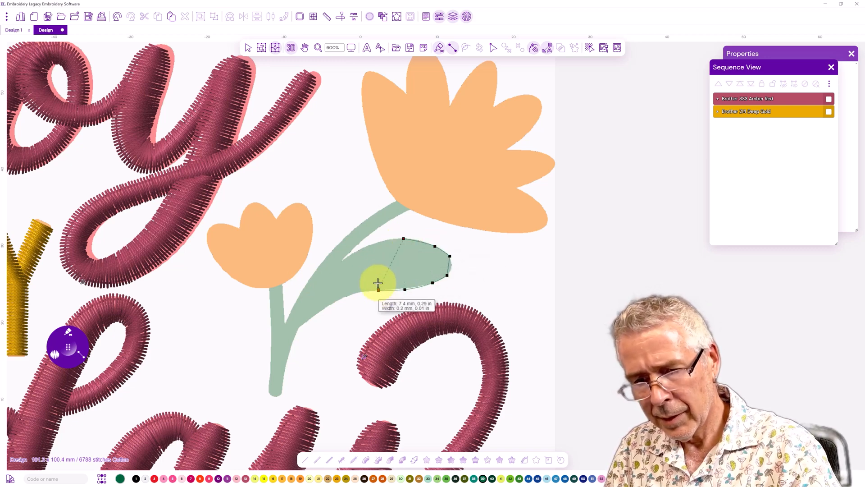
pyautogui.click(370, 245)
pyautogui.click(350, 295)
pyautogui.click(343, 260)
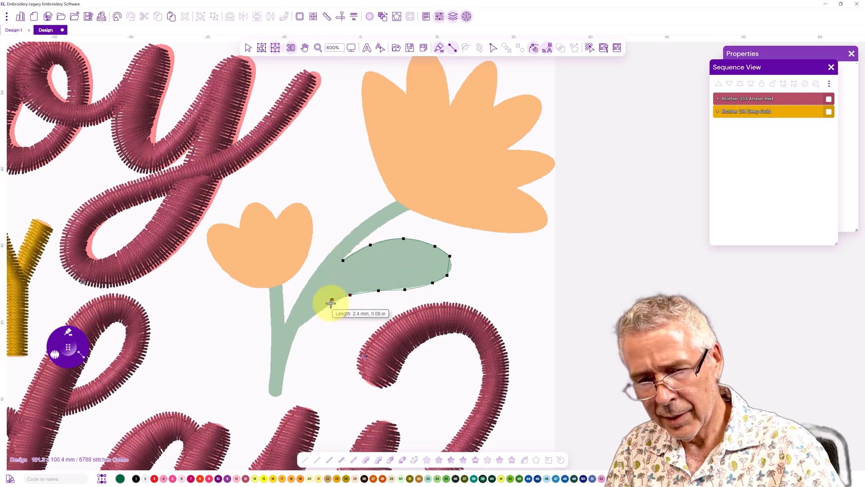
pyautogui.click(319, 278)
pyautogui.click(328, 307)
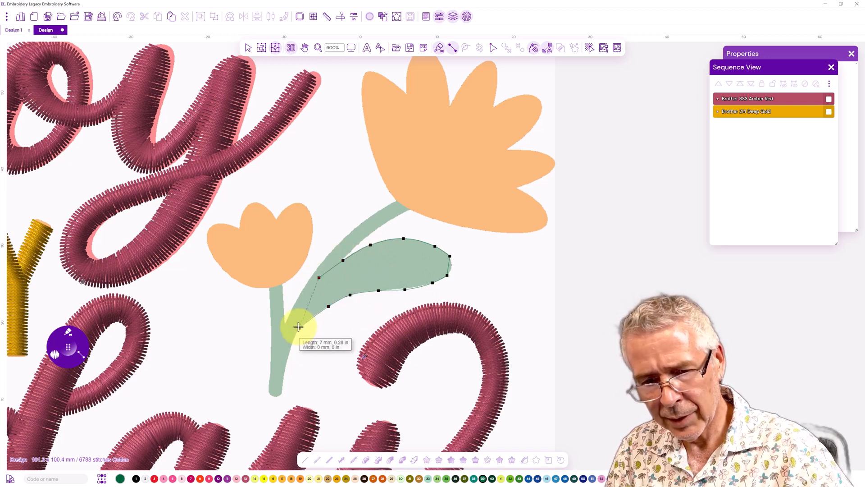
pyautogui.click(293, 317)
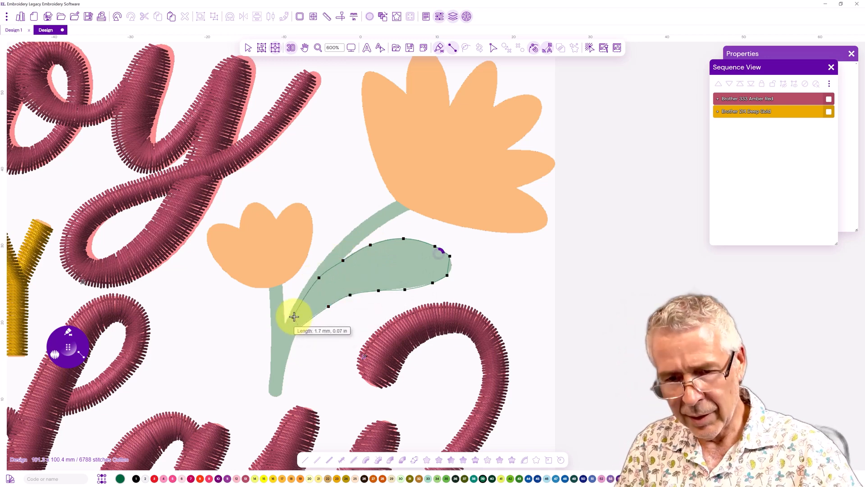
pyautogui.press('Return')
# Digitize the curved upper stem from the large flower down past the leaf as a satin column
pyautogui.click(409, 210)
pyautogui.click(400, 198)
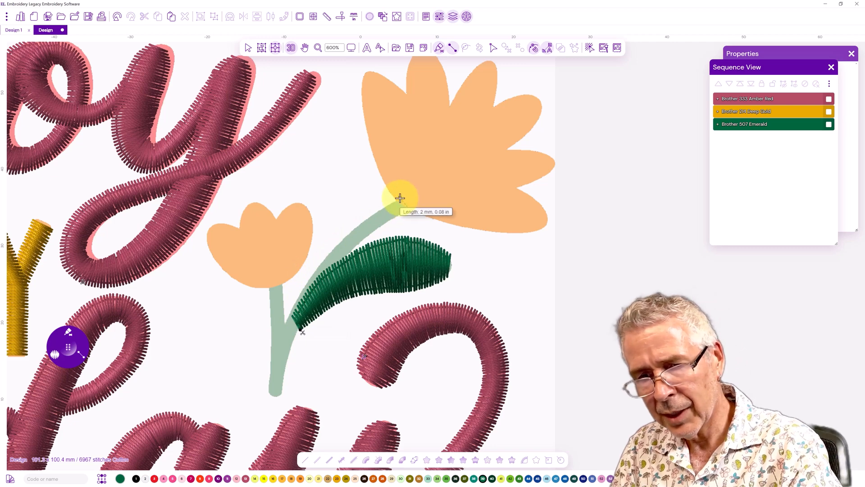
pyautogui.click(343, 259)
pyautogui.click(332, 251)
pyautogui.click(315, 297)
pyautogui.click(302, 290)
pyautogui.click(296, 334)
pyautogui.click(283, 327)
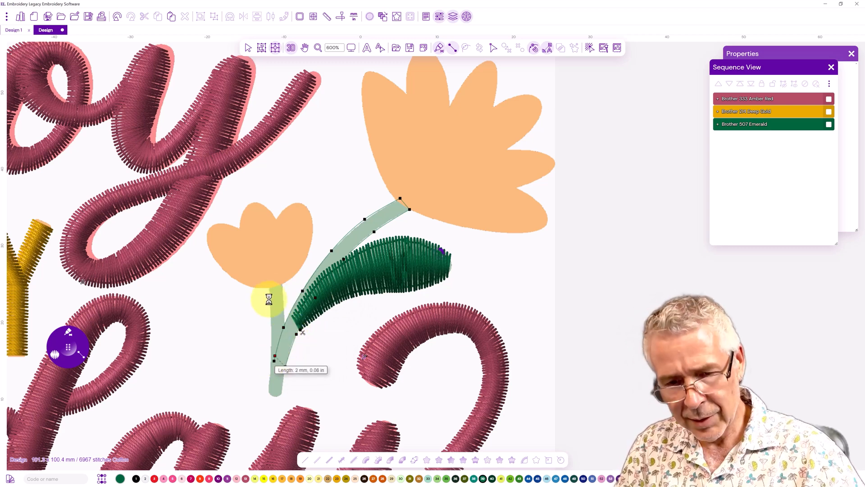
pyautogui.press('Return')
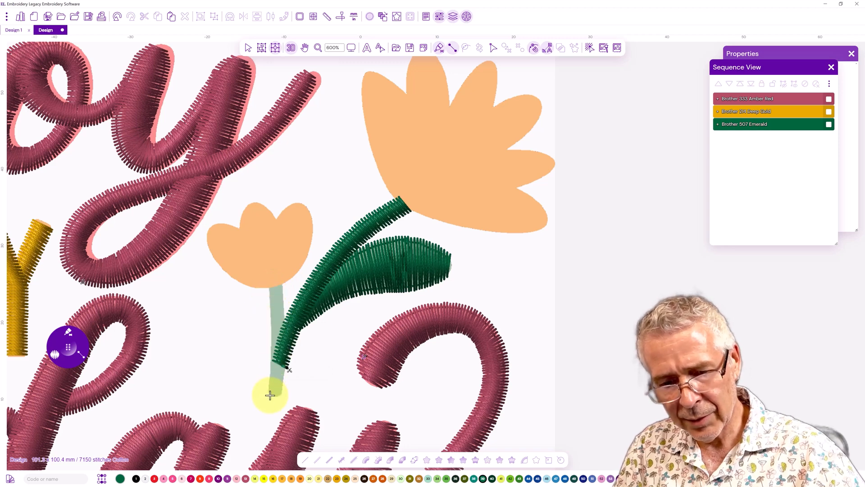
# Digitize the straight lower stem up to the small flower as a satin column
pyautogui.click(279, 395)
pyautogui.click(269, 389)
pyautogui.click(282, 389)
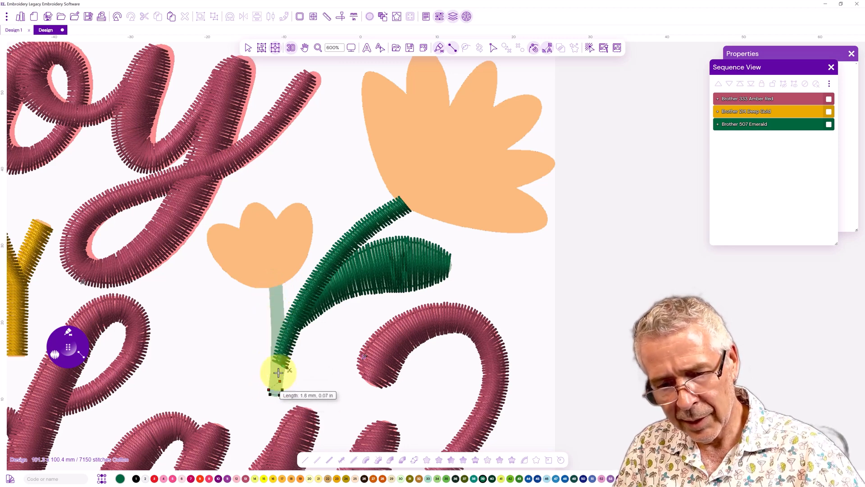
pyautogui.click(271, 362)
pyautogui.click(271, 319)
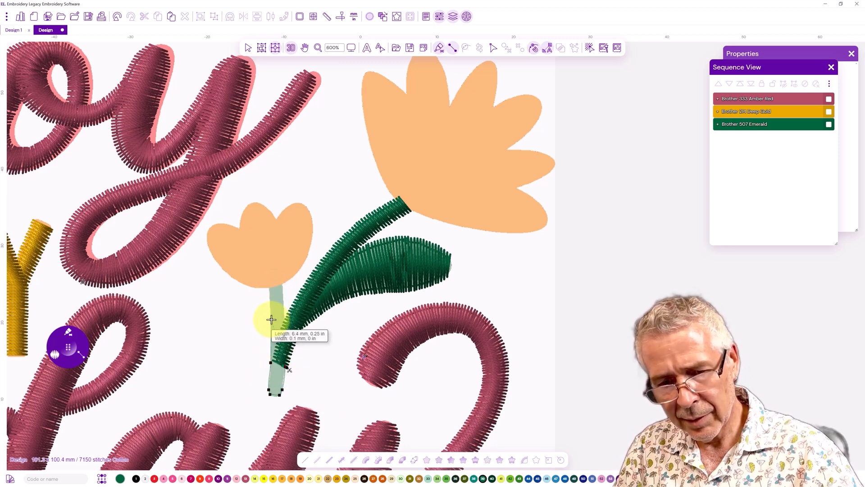
pyautogui.click(284, 318)
pyautogui.click(268, 282)
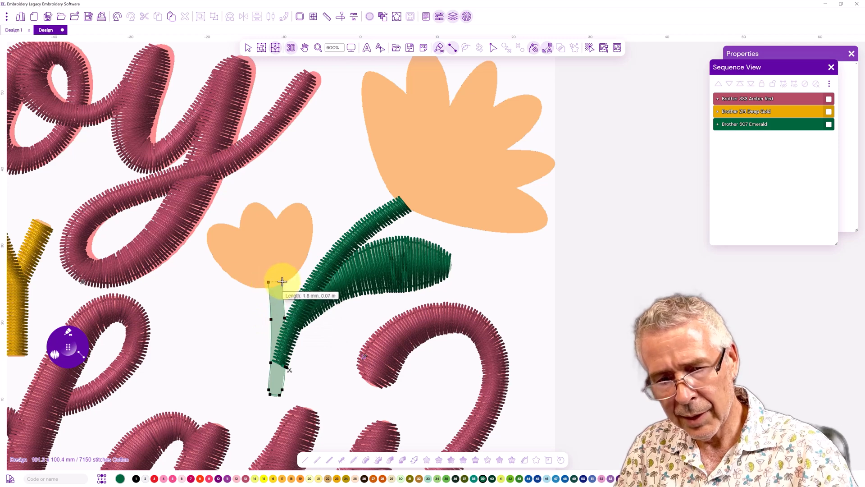
pyautogui.rightClick(282, 278)
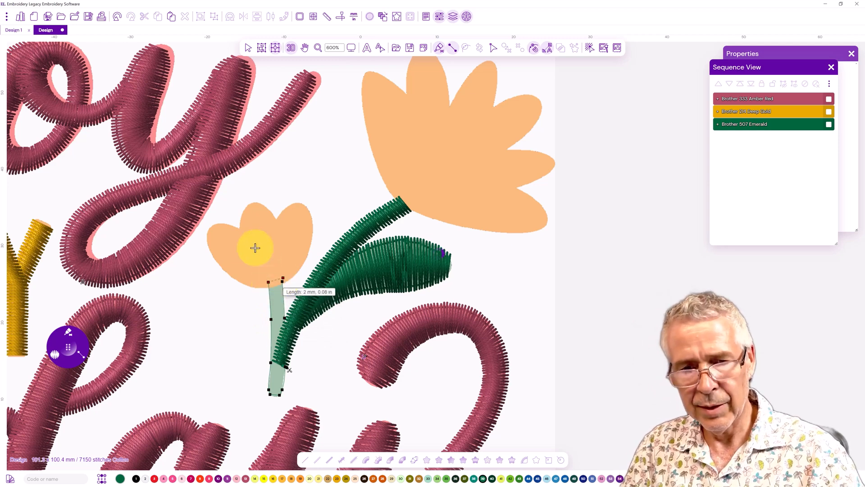
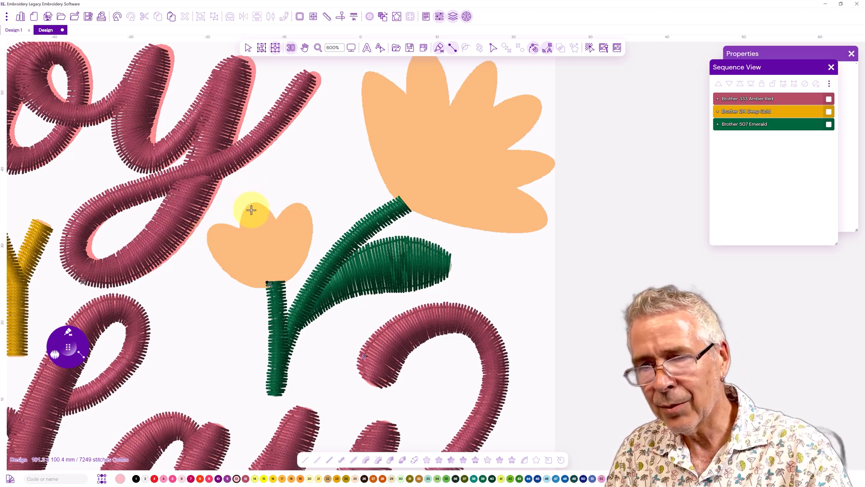
# Digitize the small flower's middle petal as a satin column in a new Salmon Pink thread
pyautogui.click(246, 207)
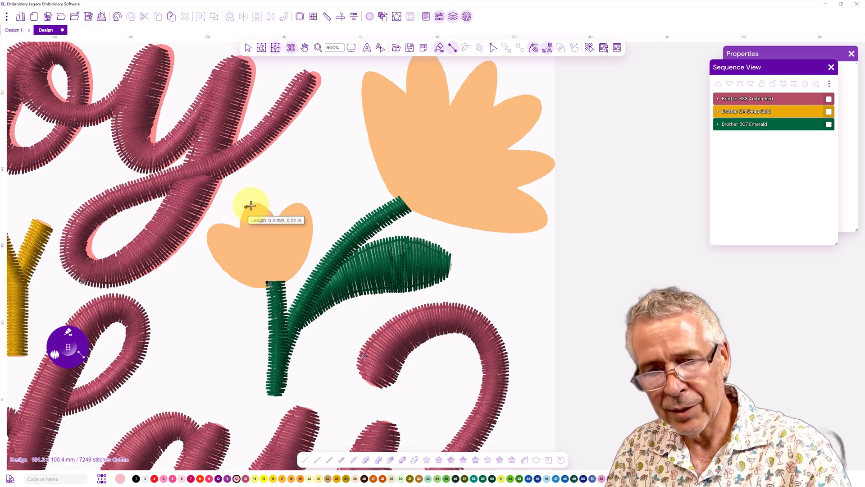
pyautogui.click(260, 203)
pyautogui.click(271, 211)
pyautogui.click(239, 237)
pyautogui.click(278, 227)
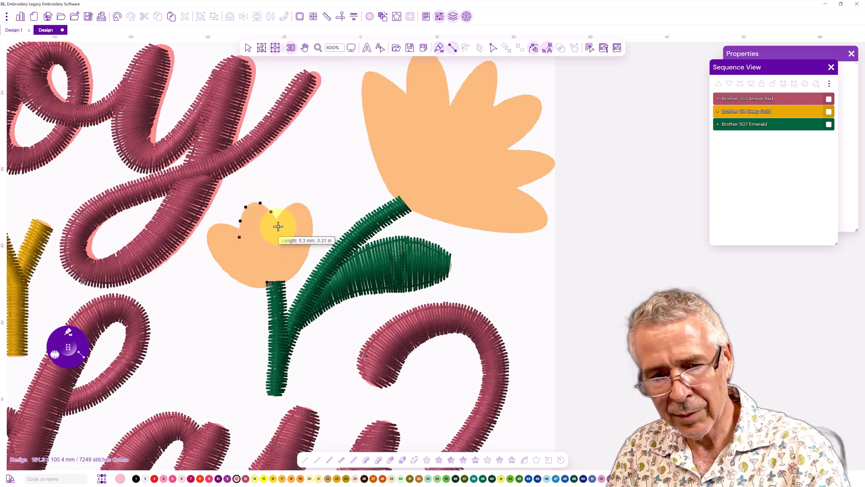
pyautogui.click(250, 259)
pyautogui.click(280, 251)
pyautogui.click(264, 275)
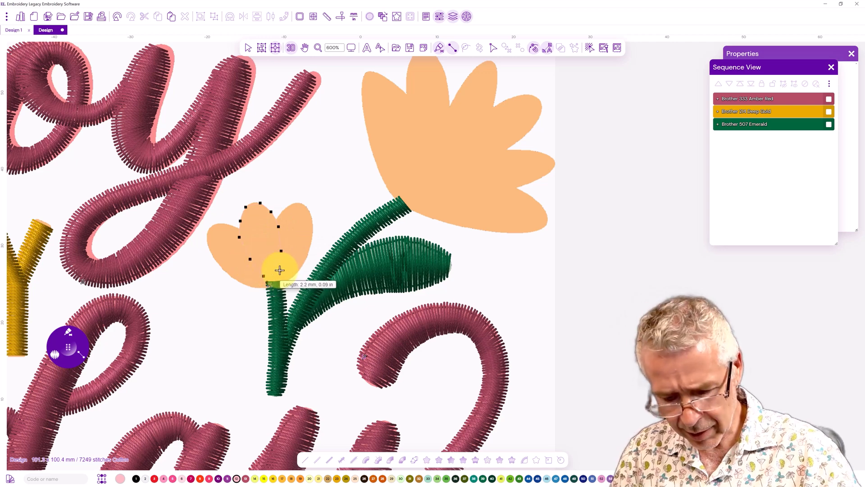
pyautogui.press('Return')
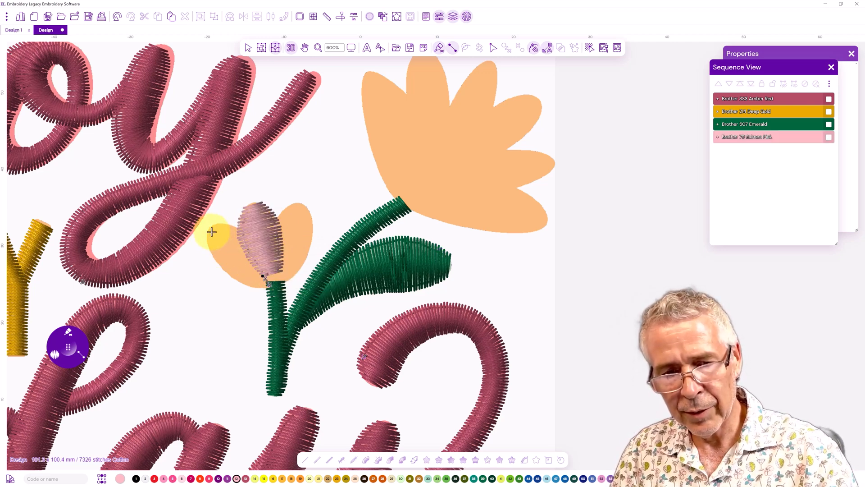
# Digitize the small flower's left petal as a salmon pink satin column
pyautogui.click(207, 235)
pyautogui.click(212, 252)
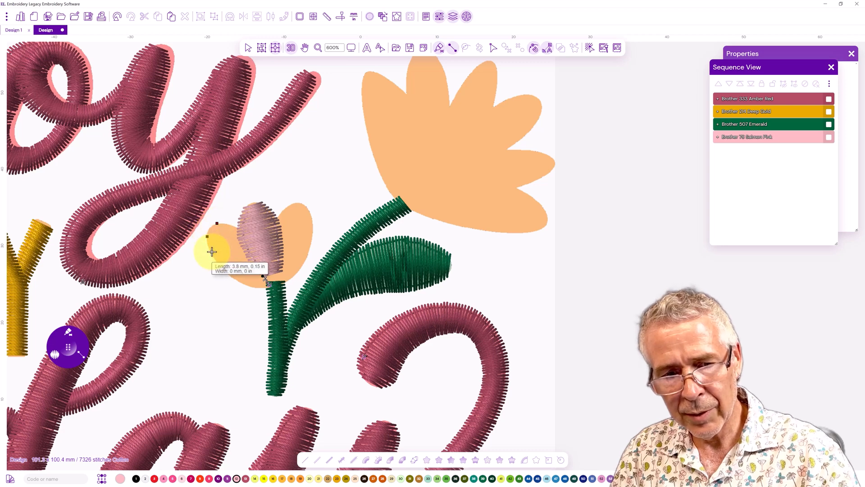
pyautogui.click(230, 226)
pyautogui.click(227, 273)
pyautogui.click(251, 235)
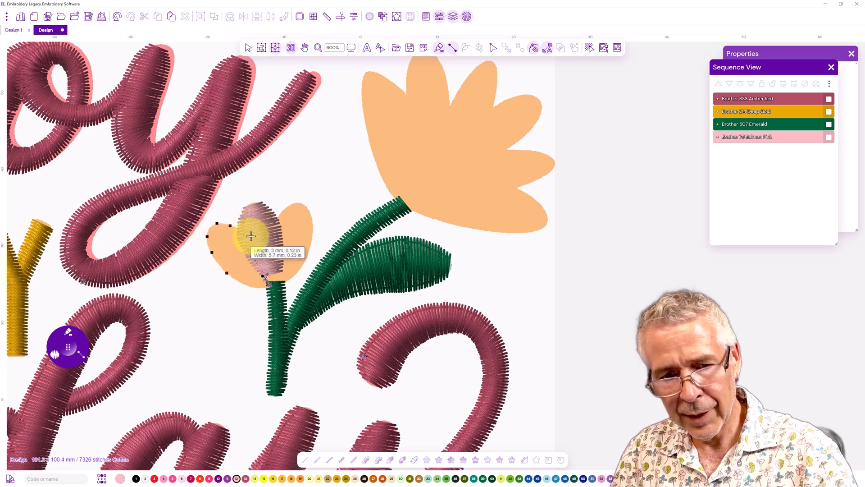
pyautogui.click(264, 257)
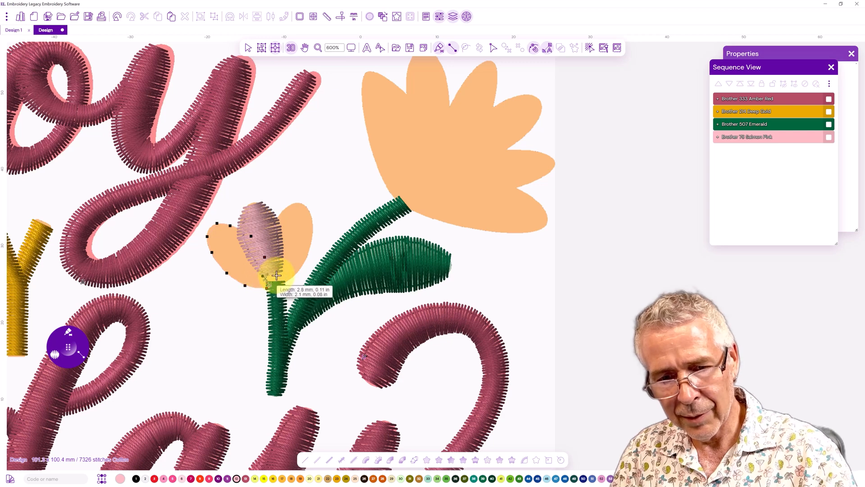
pyautogui.rightClick(276, 274)
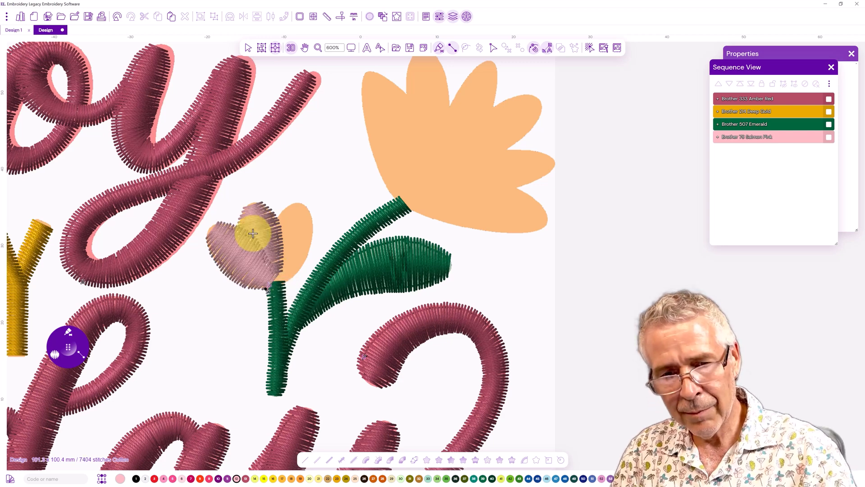
# Digitize the small flower's right petal as a salmon pink satin column
pyautogui.click(293, 203)
pyautogui.click(312, 226)
pyautogui.click(279, 215)
pyautogui.click(305, 260)
pyautogui.click(270, 242)
pyautogui.click(294, 276)
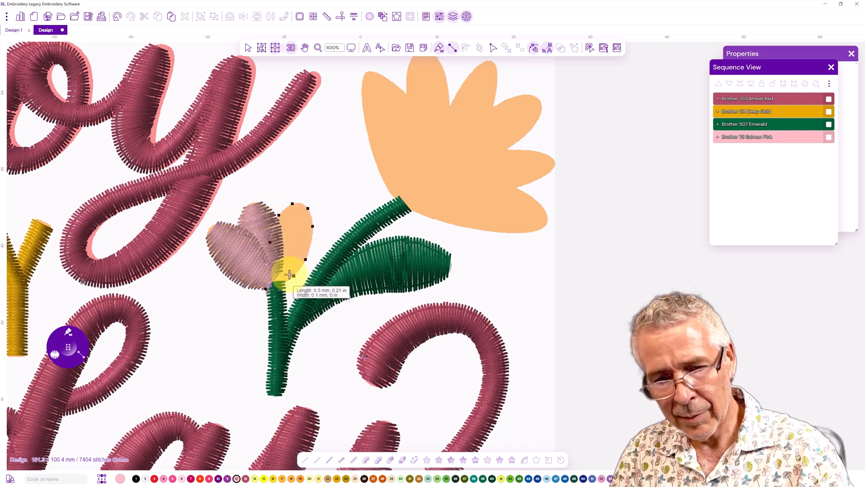
pyautogui.click(267, 265)
pyautogui.click(278, 286)
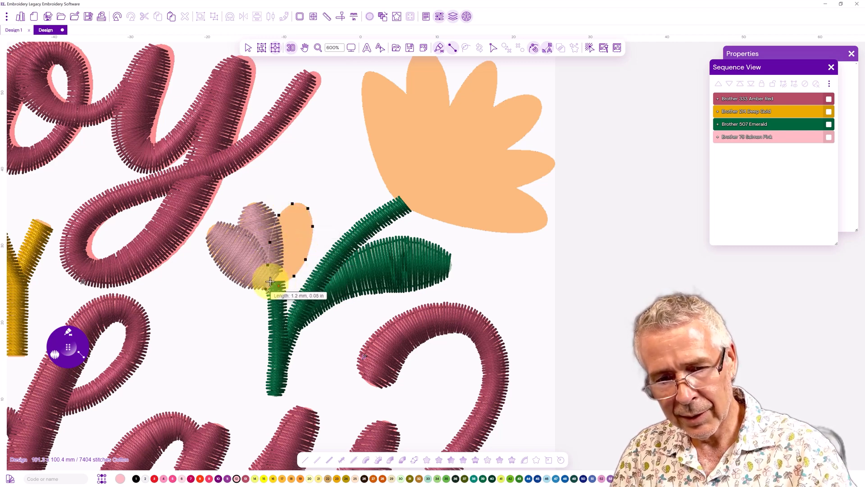
pyautogui.click(270, 282)
pyautogui.rightClick(267, 282)
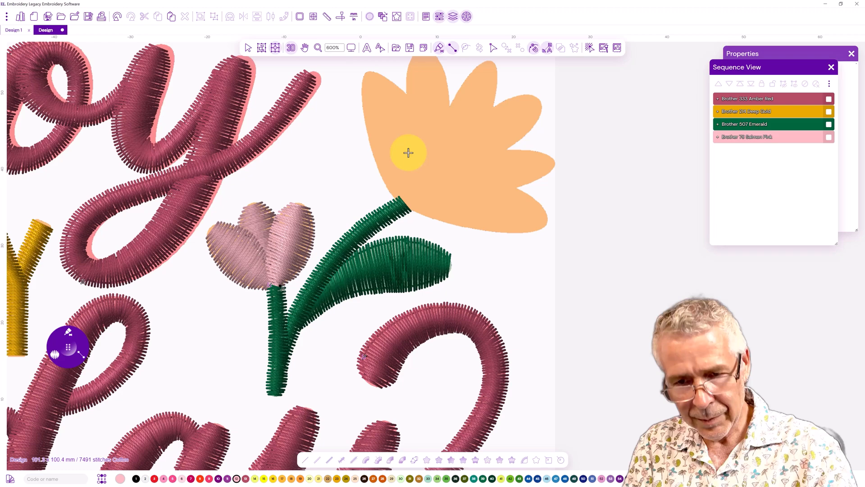
# Digitize the large flower's upper right petal as a salmon pink satin column
pyautogui.moveTo(358, 200); pyautogui.dragTo(257, 239)
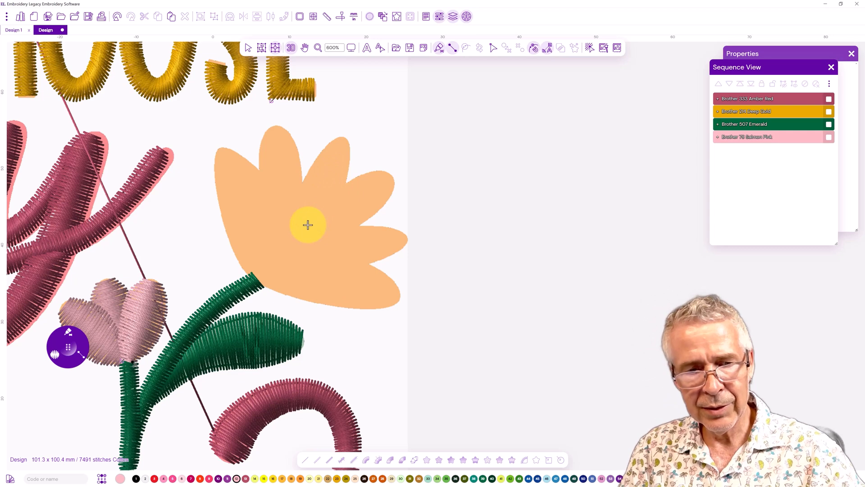
pyautogui.moveTo(308, 224); pyautogui.dragTo(276, 257)
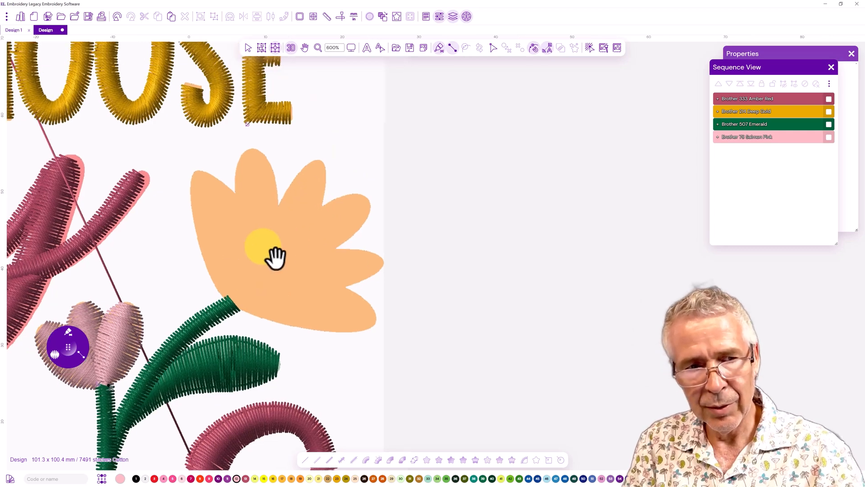
pyautogui.click(291, 51)
pyautogui.click(293, 53)
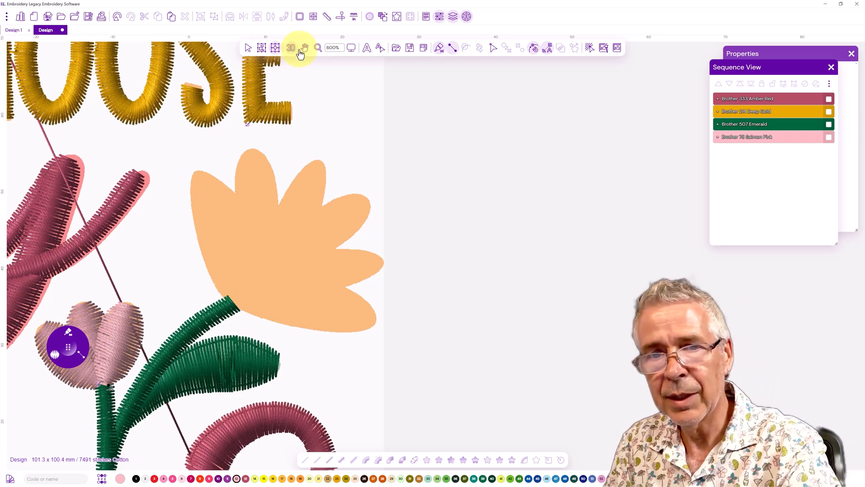
pyautogui.click(351, 48)
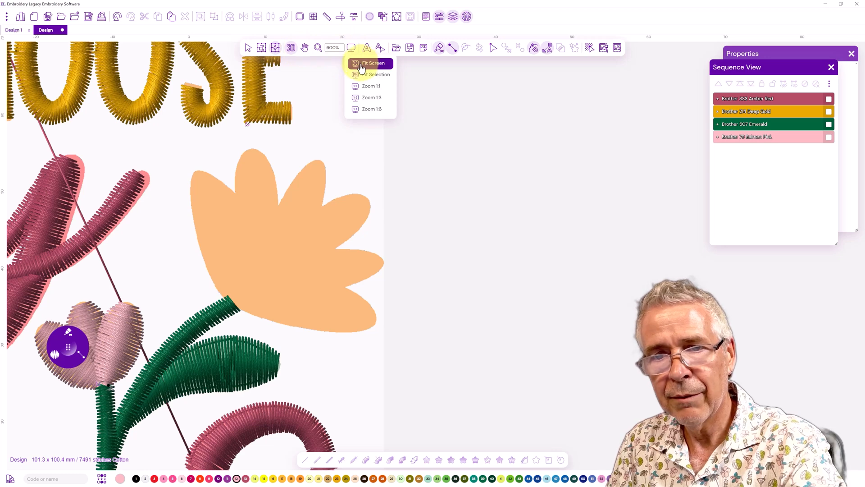
pyautogui.click(362, 64)
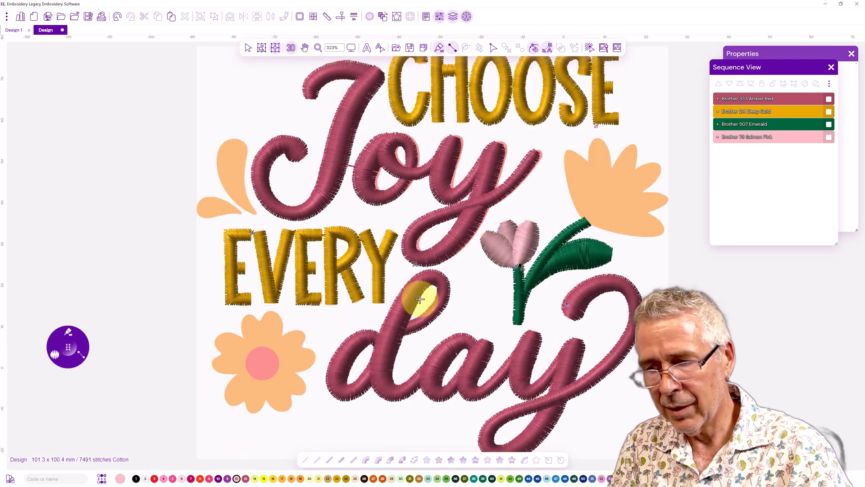
pyautogui.click(352, 48)
pyautogui.click(366, 111)
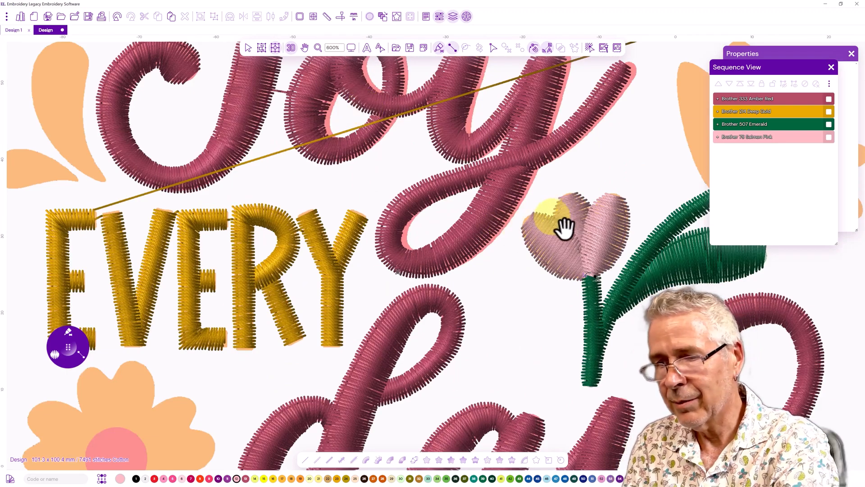
pyautogui.moveTo(276, 286); pyautogui.dragTo(175, 290)
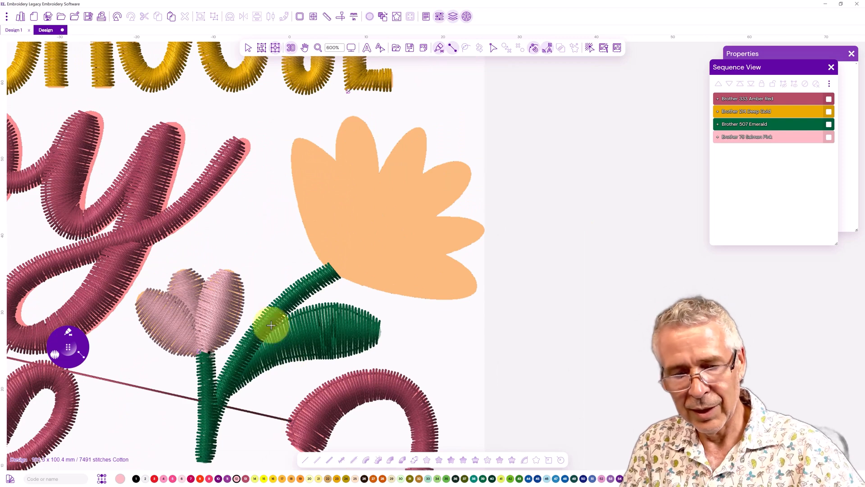
pyautogui.click(413, 127)
pyautogui.click(427, 133)
pyautogui.click(398, 142)
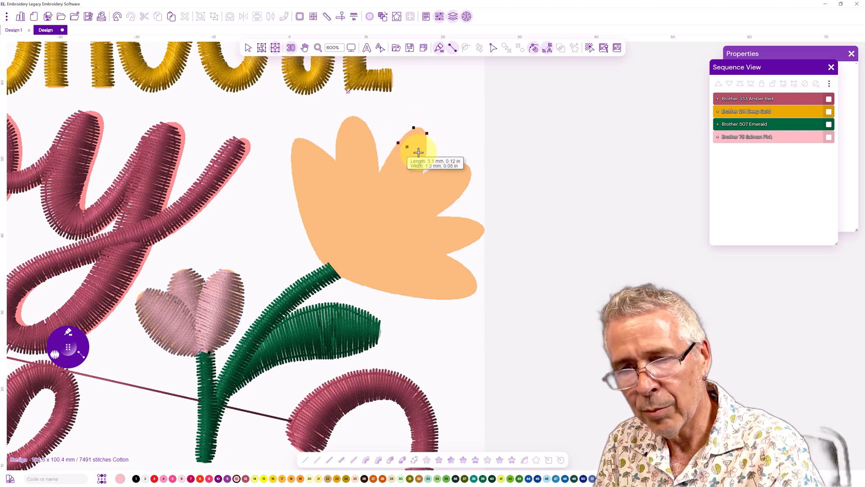
pyautogui.click(426, 157)
pyautogui.click(382, 167)
pyautogui.click(421, 182)
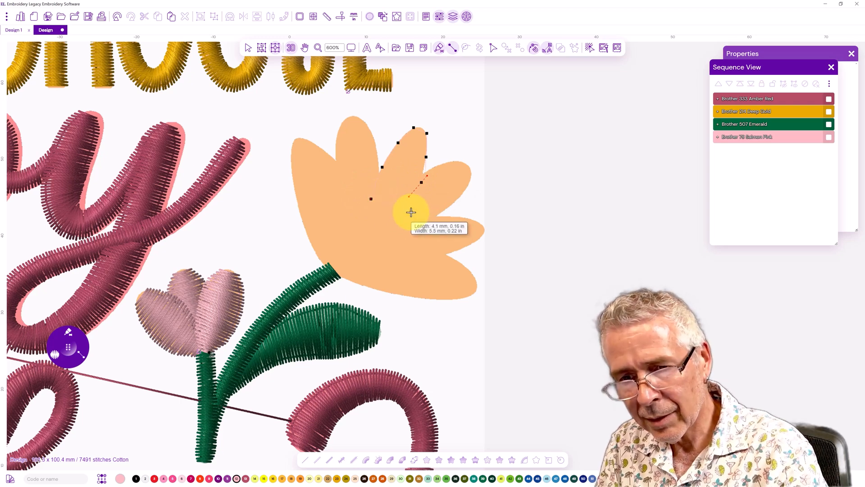
pyautogui.click(408, 211)
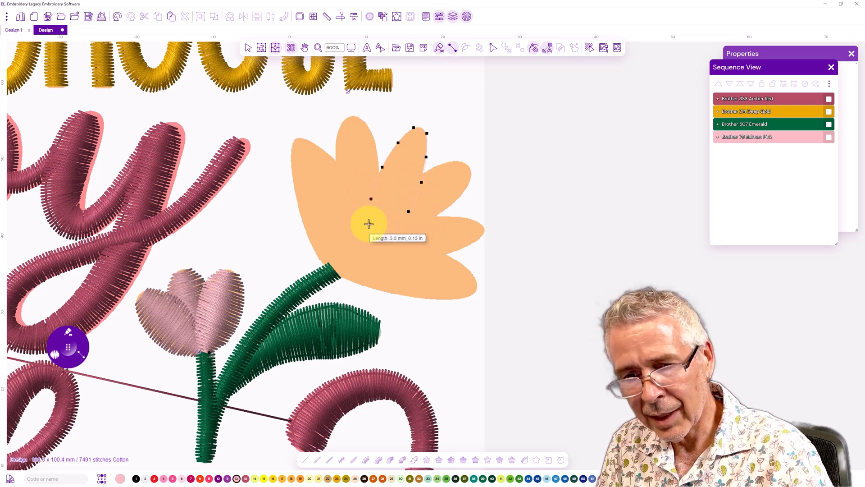
pyautogui.click(366, 224)
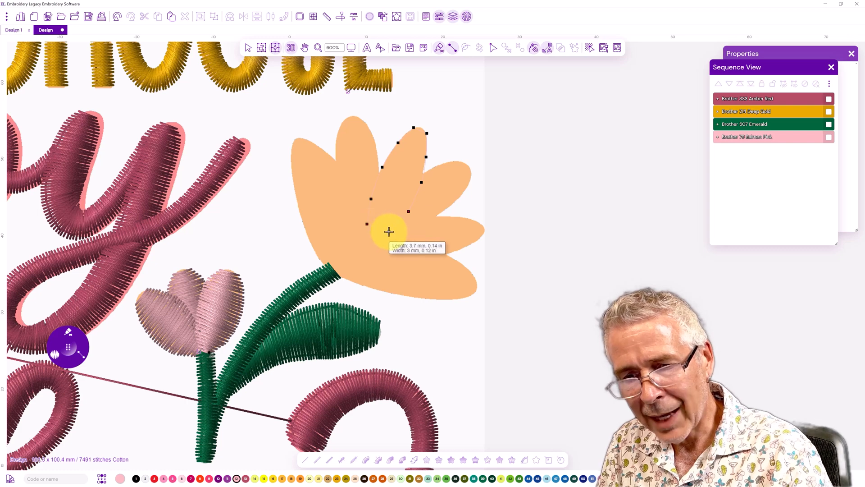
pyautogui.press('Return')
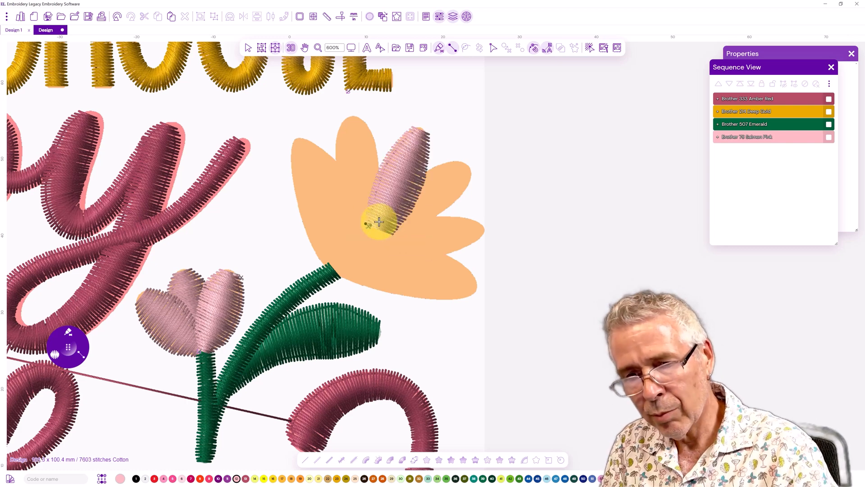
# Digitize the large flower's next petal to the right as a salmon pink satin column
pyautogui.click(472, 174)
pyautogui.click(462, 161)
pyautogui.click(462, 194)
pyautogui.click(443, 162)
pyautogui.click(442, 212)
pyautogui.click(421, 176)
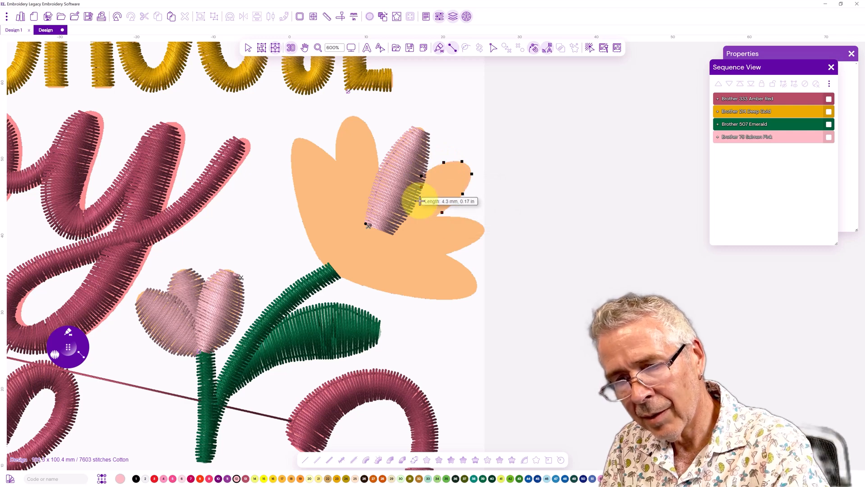
pyautogui.click(418, 230)
pyautogui.click(396, 201)
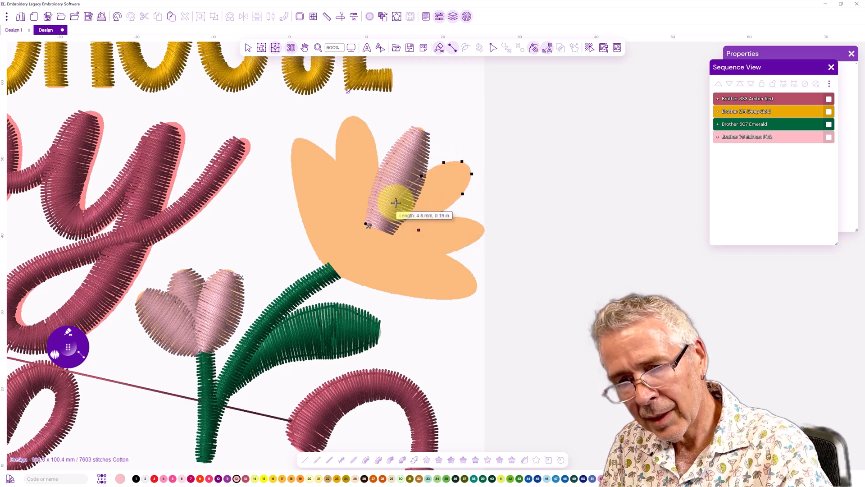
pyautogui.click(396, 242)
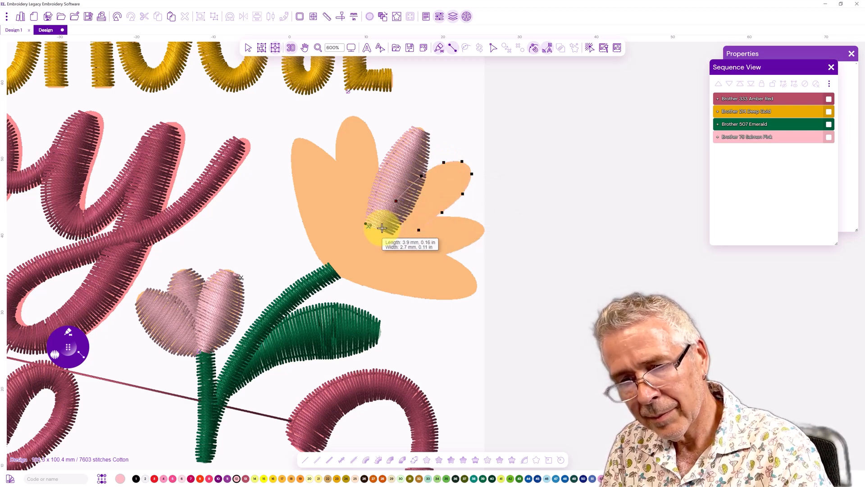
pyautogui.press('Return')
# Digitize the large flower's lower right petal as a salmon pink satin column
pyautogui.click(480, 222)
pyautogui.click(460, 218)
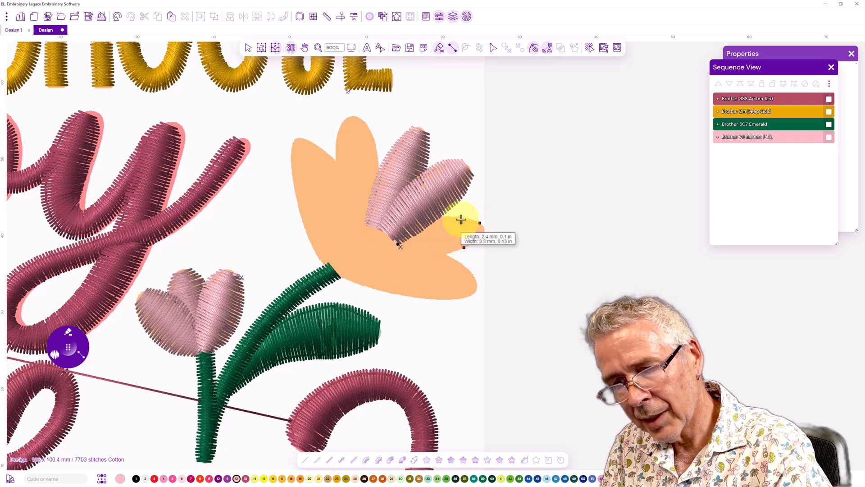
pyautogui.click(436, 257)
pyautogui.click(431, 218)
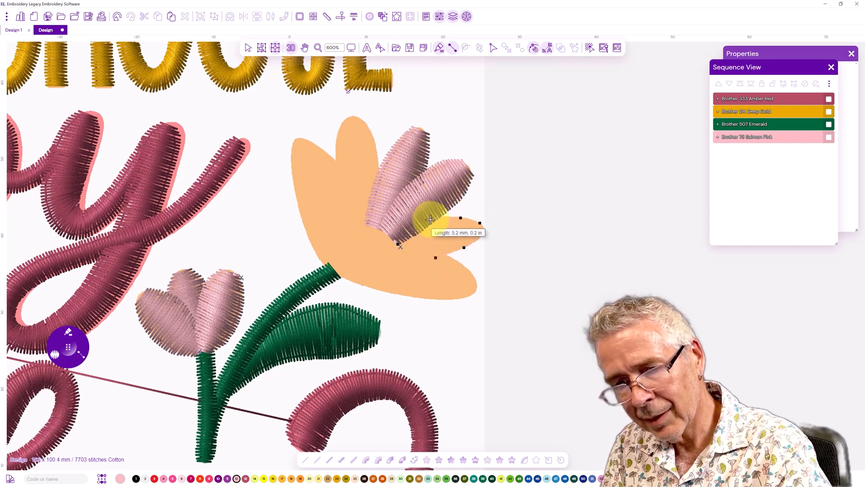
pyautogui.click(403, 262)
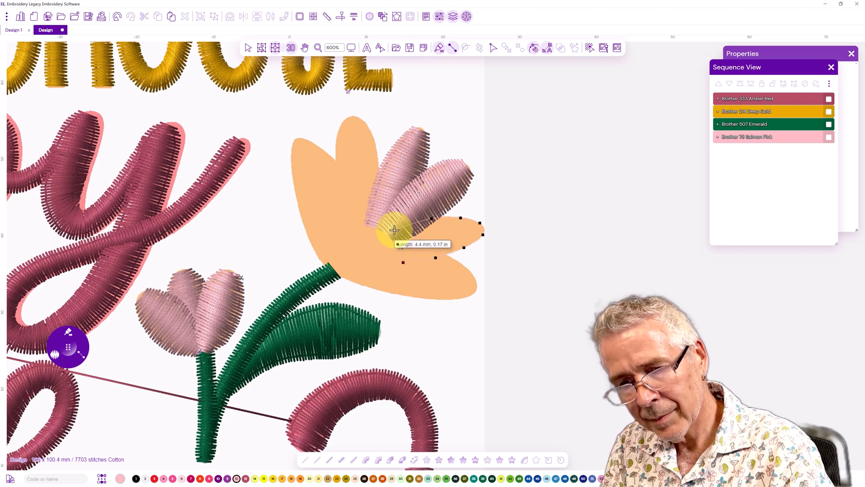
pyautogui.click(394, 231)
pyautogui.click(371, 256)
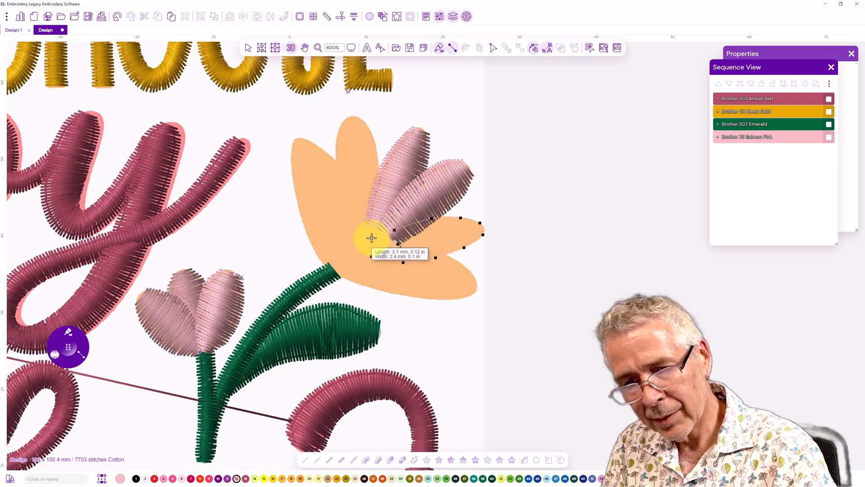
pyautogui.press('Return')
# Digitize the large flower's tall center petal as a salmon pink satin column
pyautogui.click(343, 120)
pyautogui.click(362, 119)
pyautogui.click(336, 136)
pyautogui.click(373, 137)
pyautogui.click(336, 184)
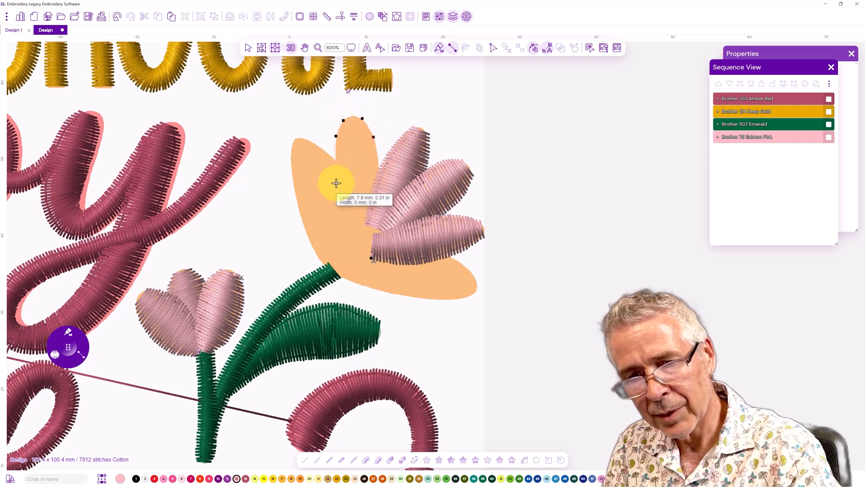
pyautogui.click(380, 185)
pyautogui.click(341, 220)
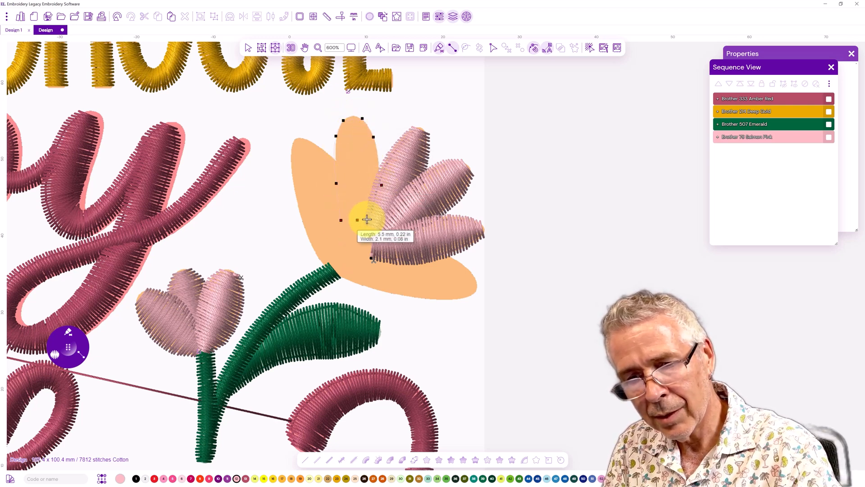
pyautogui.click(376, 222)
pyautogui.click(346, 250)
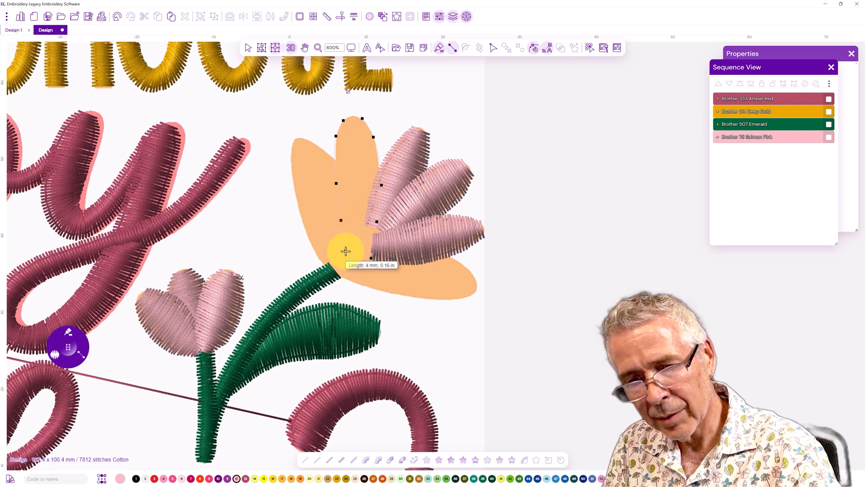
pyautogui.click(372, 247)
pyautogui.rightClick(372, 247)
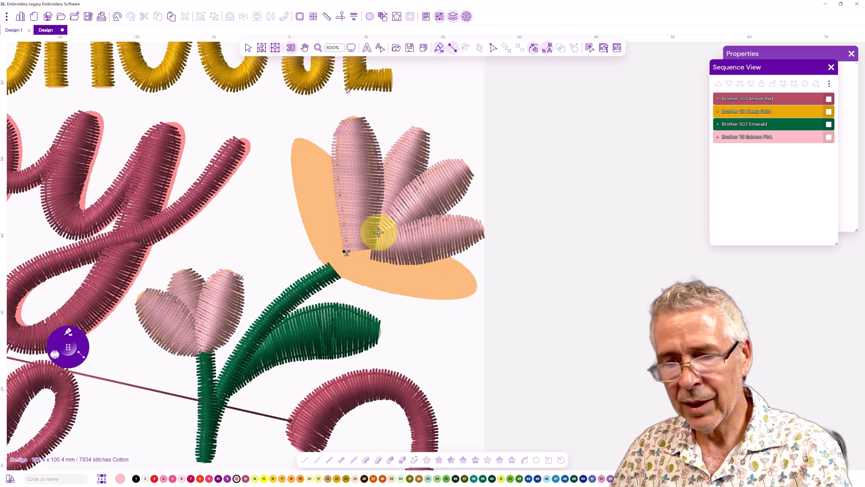
pyautogui.scroll(3, 379, 231)
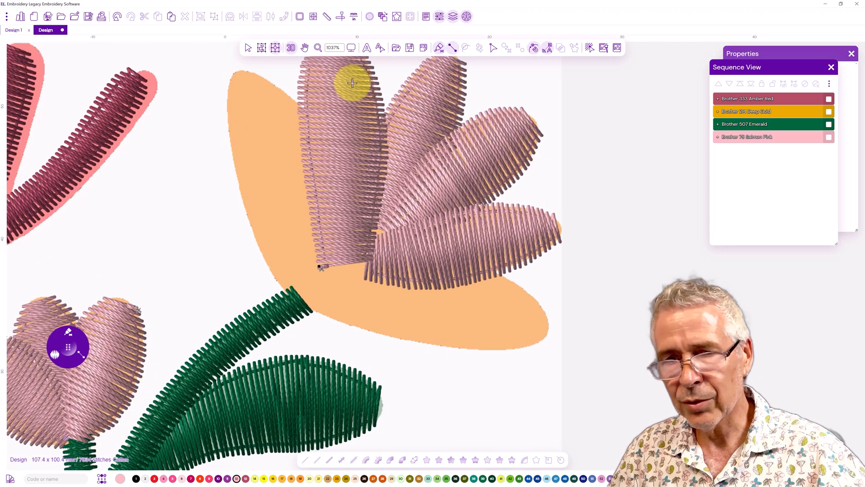
# Reshape the large flower's upper right petal by moving nodes along its inner edge with Path Edit
pyautogui.click(492, 49)
pyautogui.click(474, 121)
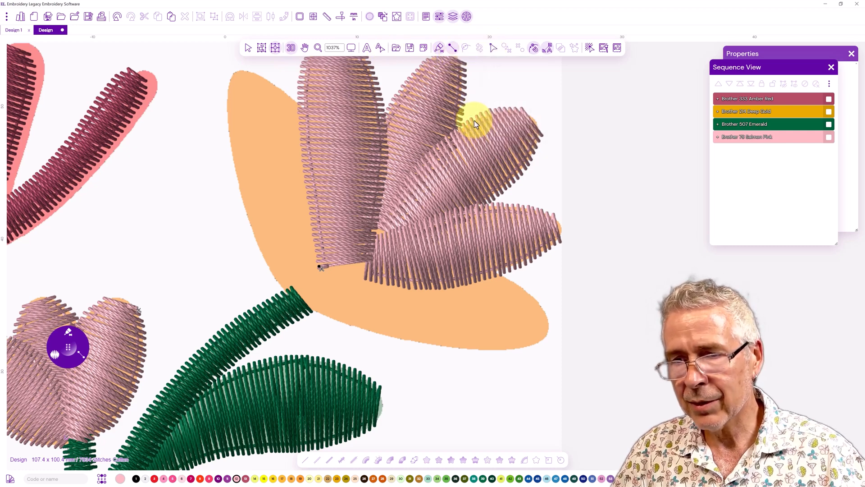
pyautogui.click(492, 51)
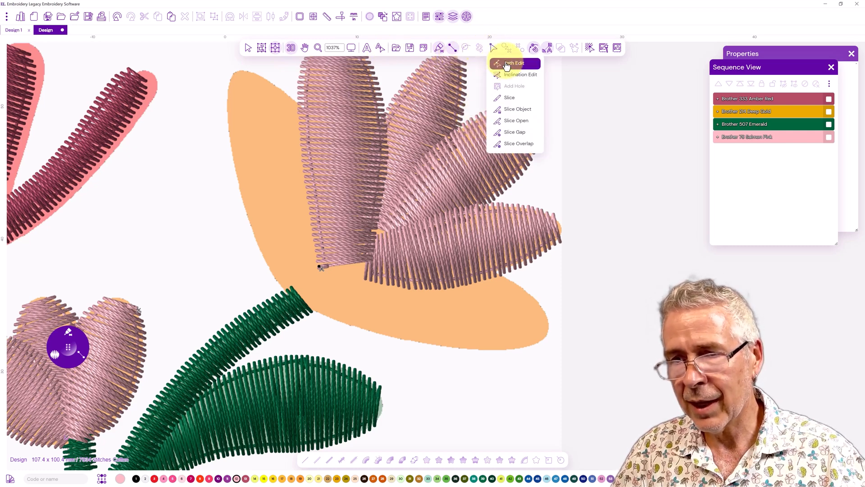
pyautogui.click(506, 64)
pyautogui.click(420, 170)
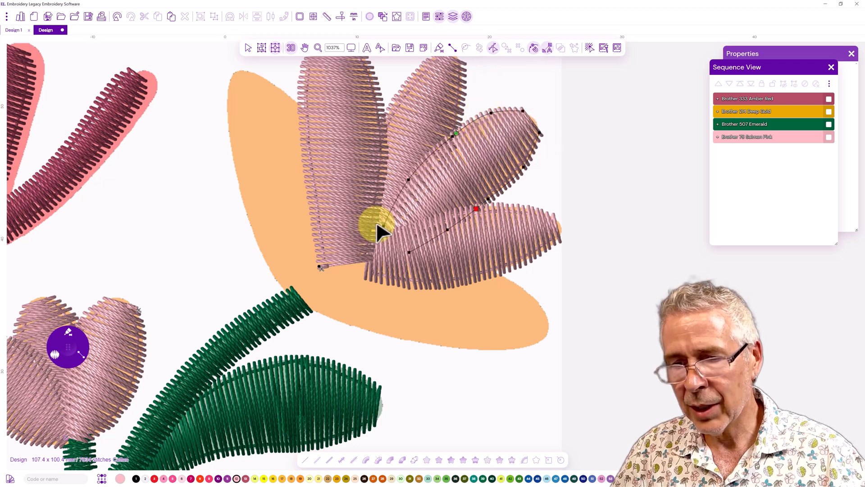
pyautogui.moveTo(383, 226); pyautogui.dragTo(376, 229)
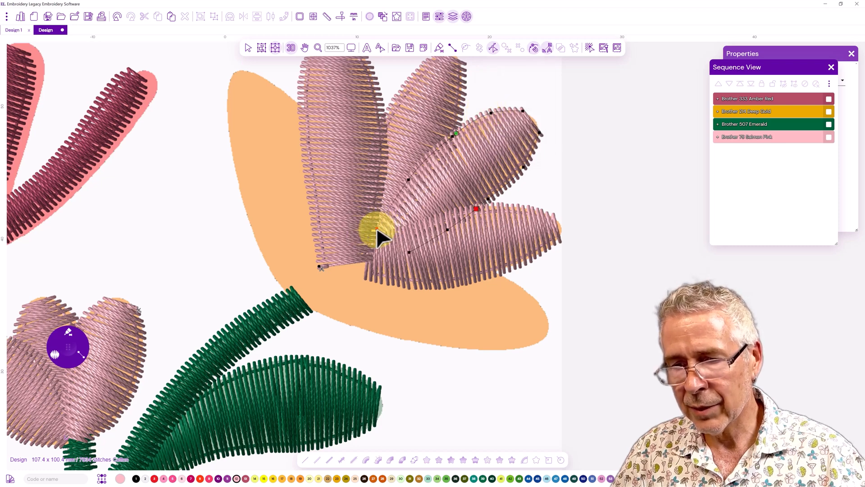
pyautogui.click(408, 252)
pyautogui.moveTo(400, 257); pyautogui.dragTo(401, 257)
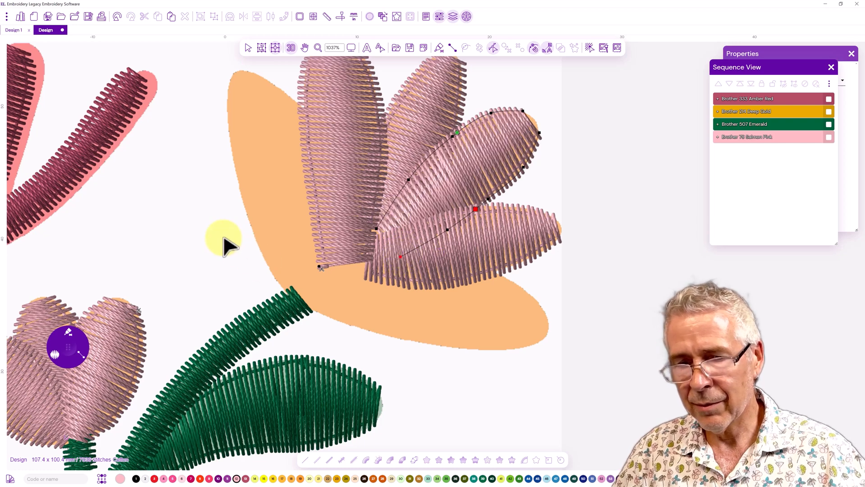
# Digitize the large flower's wide left petal as a salmon pink satin column
pyautogui.click(350, 48)
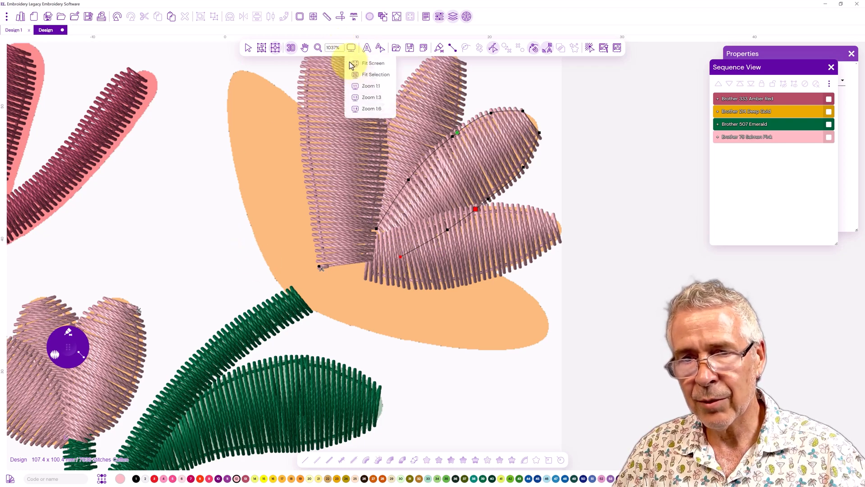
pyautogui.click(370, 110)
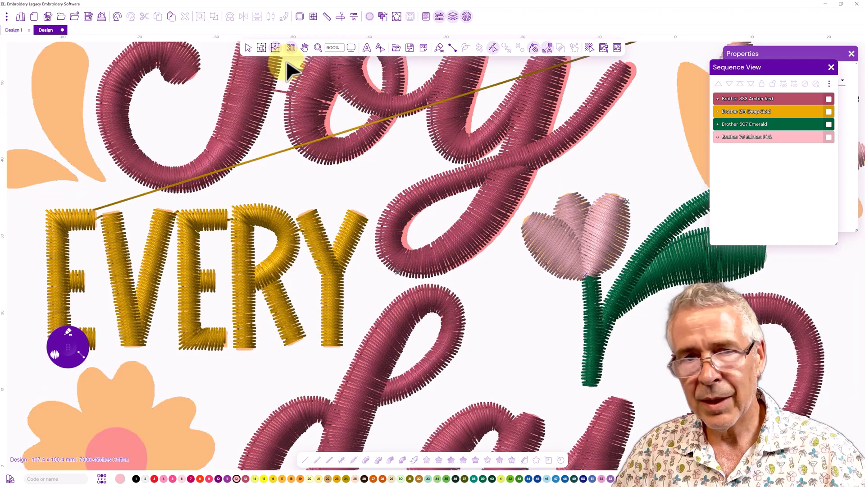
pyautogui.click(247, 47)
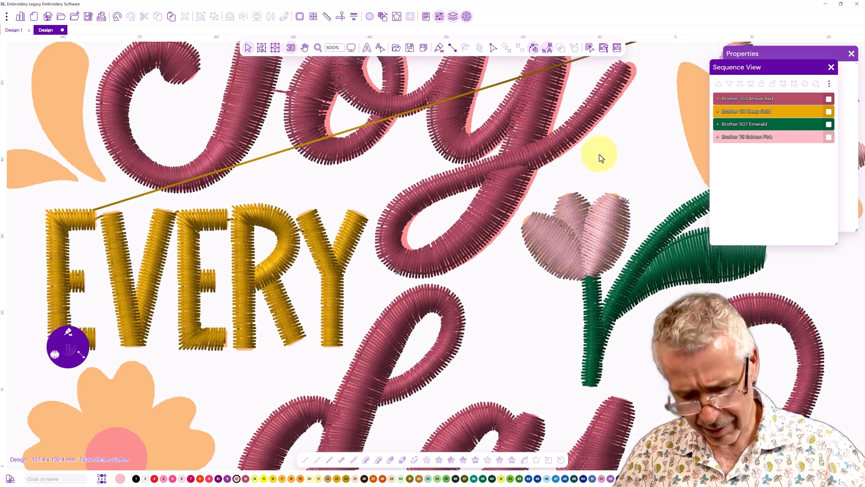
pyautogui.moveTo(652, 158); pyautogui.dragTo(299, 262)
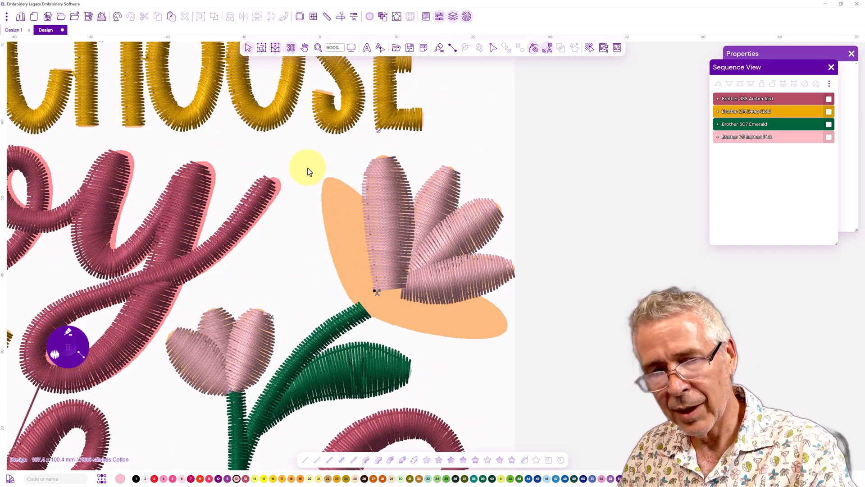
pyautogui.click(68, 332)
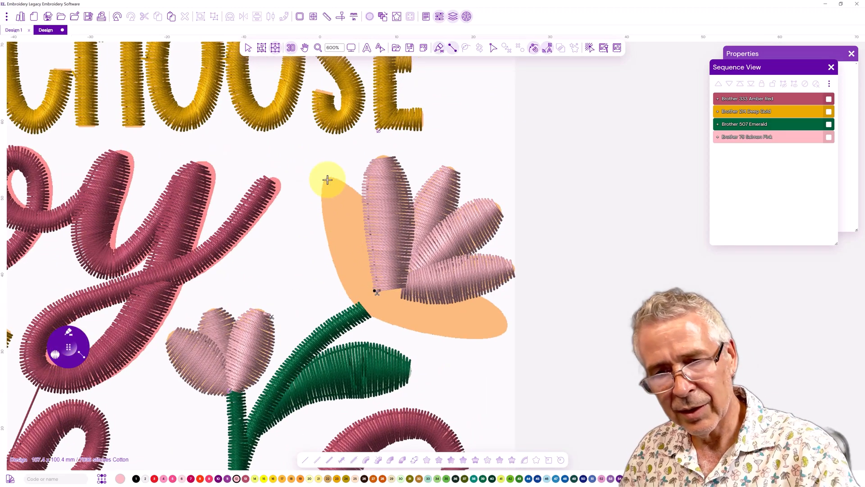
pyautogui.click(323, 184)
pyautogui.click(333, 178)
pyautogui.click(322, 208)
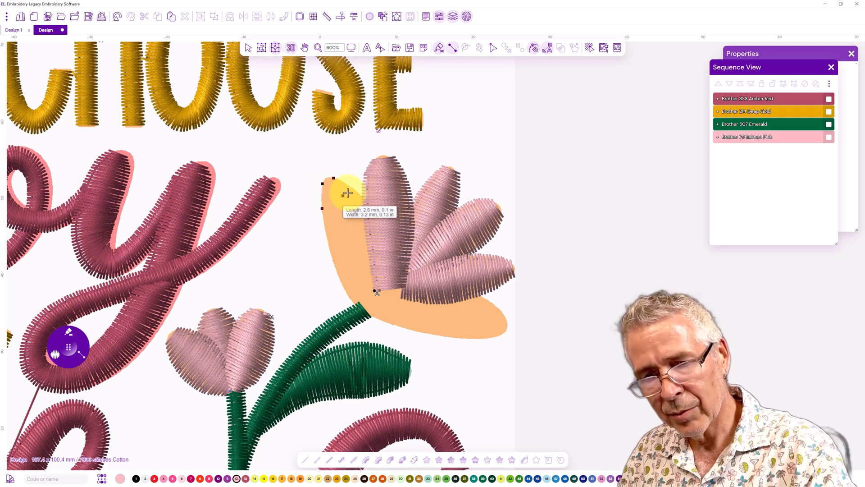
pyautogui.click(355, 190)
pyautogui.click(328, 249)
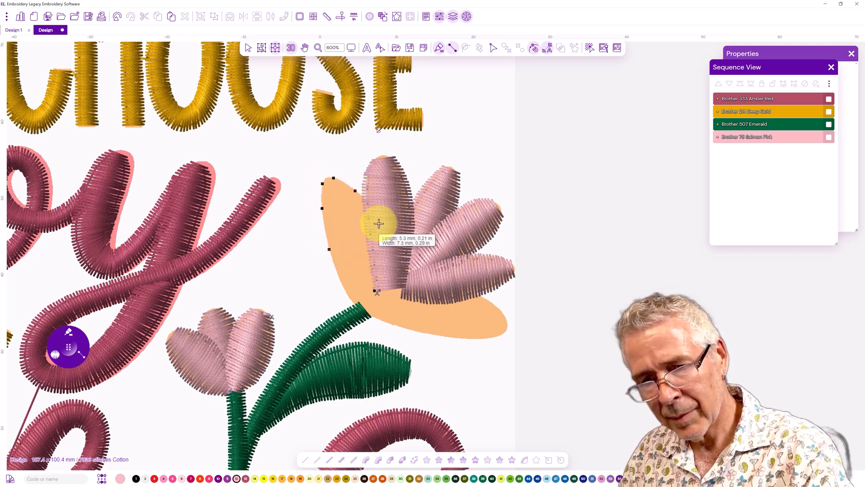
pyautogui.click(380, 222)
pyautogui.click(341, 283)
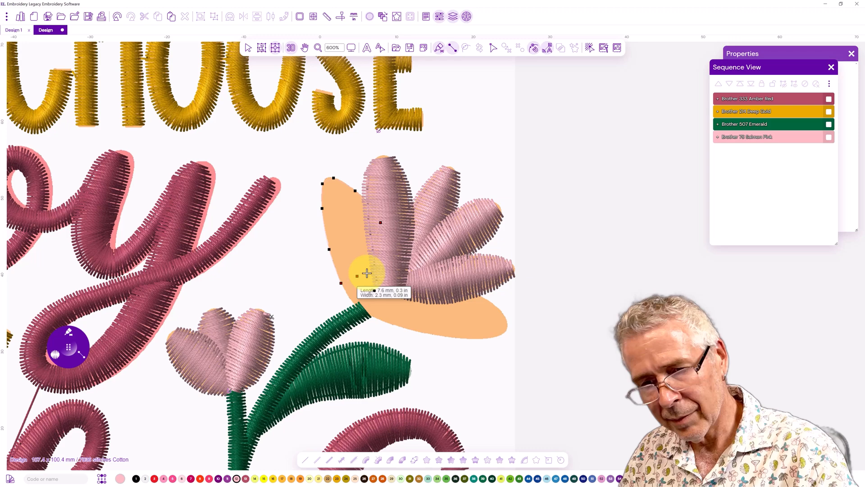
pyautogui.click(384, 264)
pyautogui.click(363, 311)
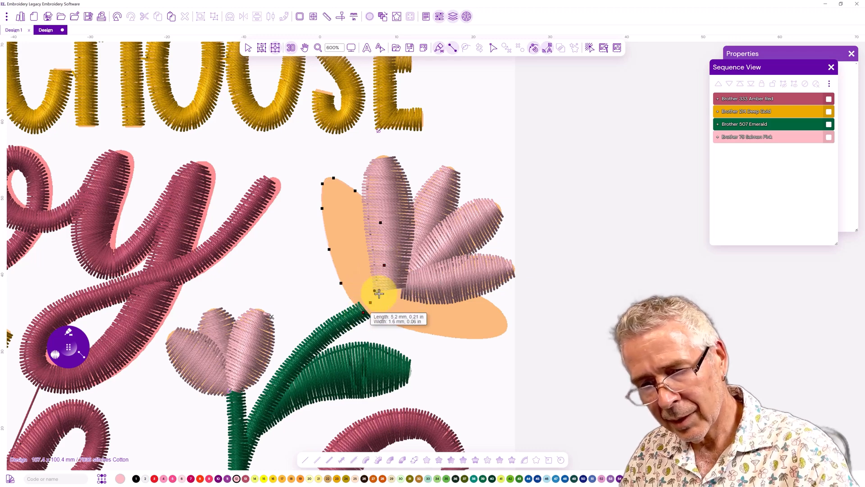
pyautogui.click(384, 288)
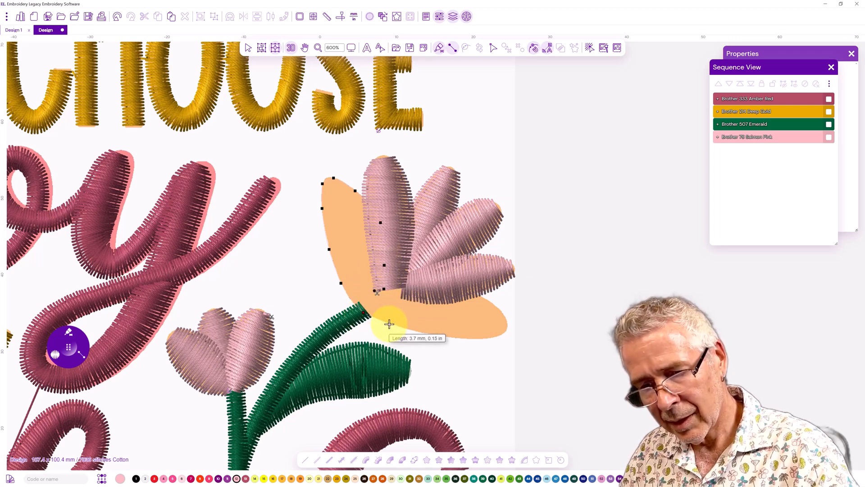
pyautogui.click(389, 323)
pyautogui.click(402, 291)
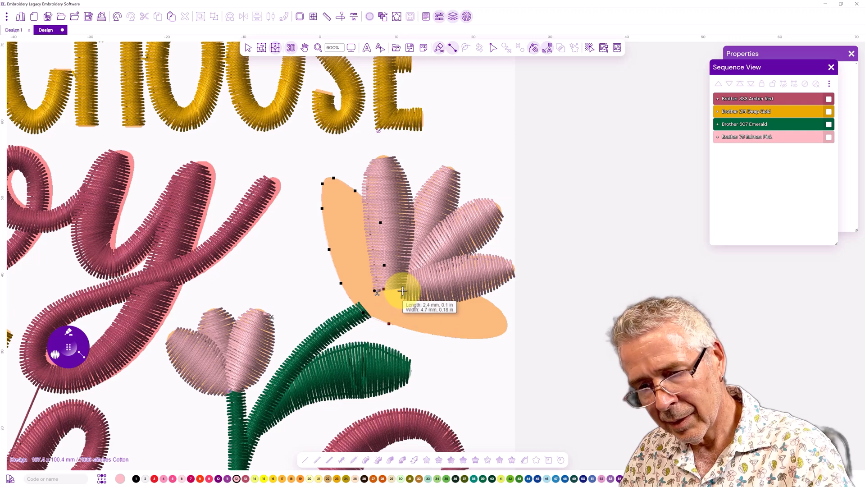
pyautogui.click(420, 333)
pyautogui.click(436, 281)
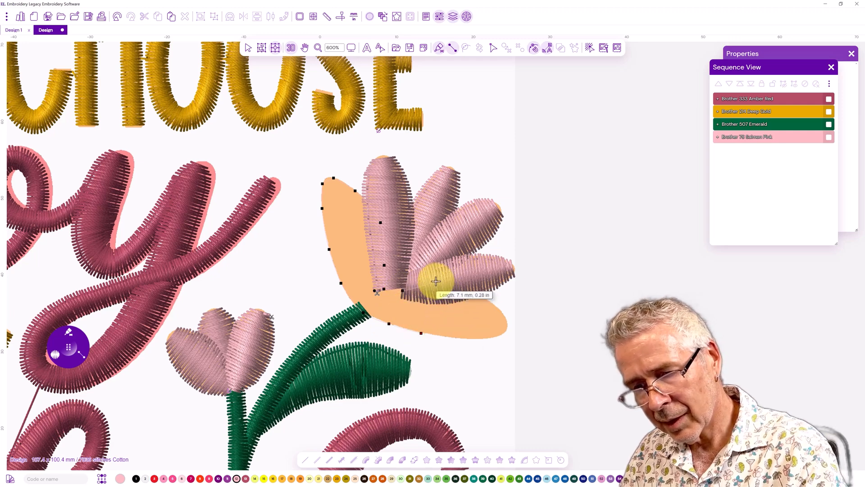
pyautogui.click(462, 338)
pyautogui.click(477, 295)
pyautogui.click(482, 340)
pyautogui.click(494, 306)
pyautogui.click(501, 335)
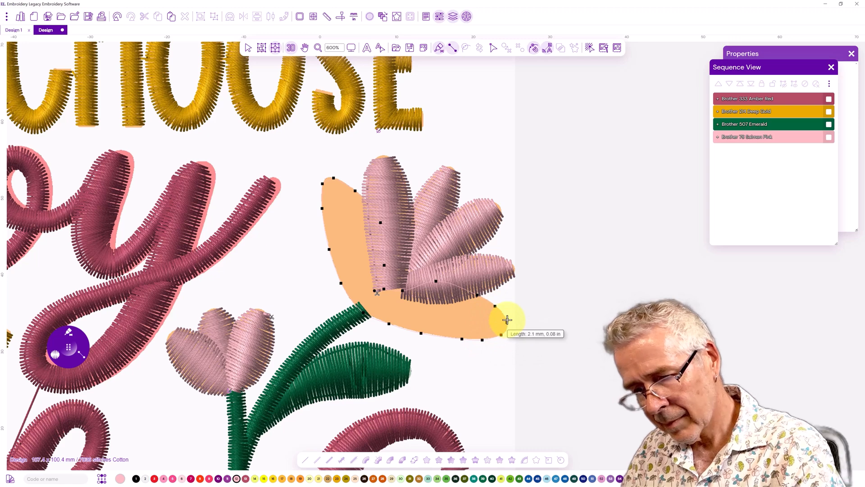
pyautogui.press('Return')
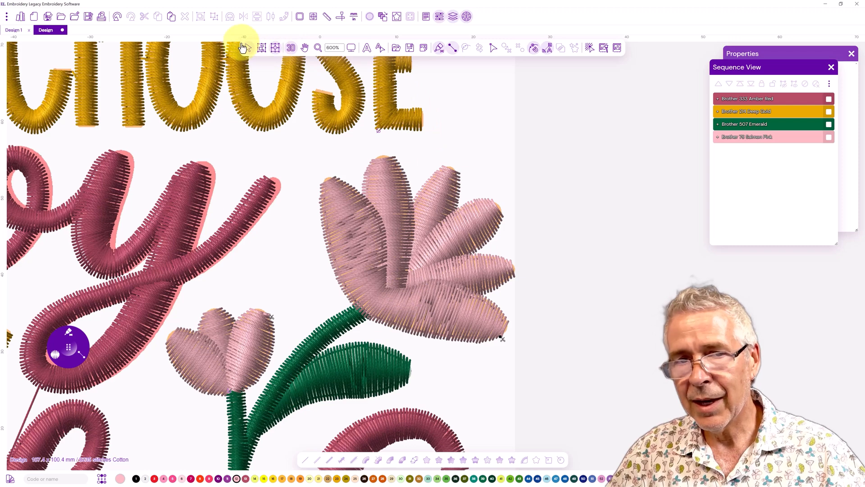
# Reshape the wide left petal's inner edge with Path Edit, moving nodes and making one node smooth
pyautogui.click(428, 287)
pyautogui.click(452, 343)
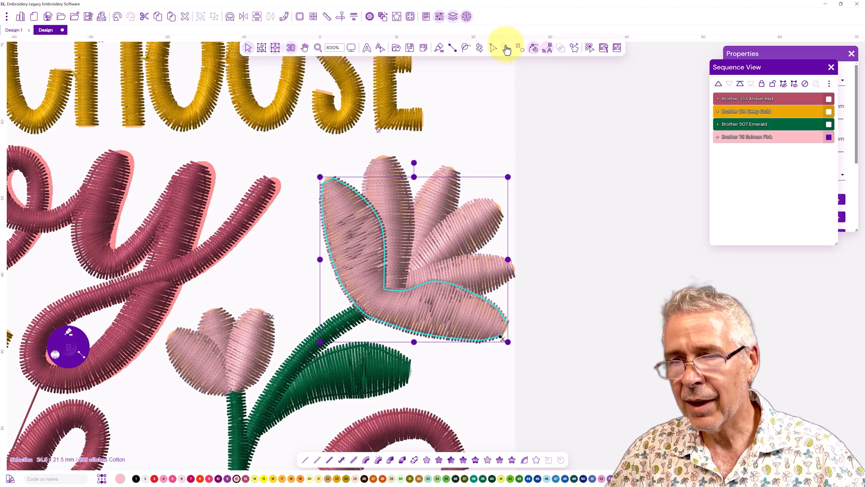
pyautogui.click(493, 48)
pyautogui.click(512, 63)
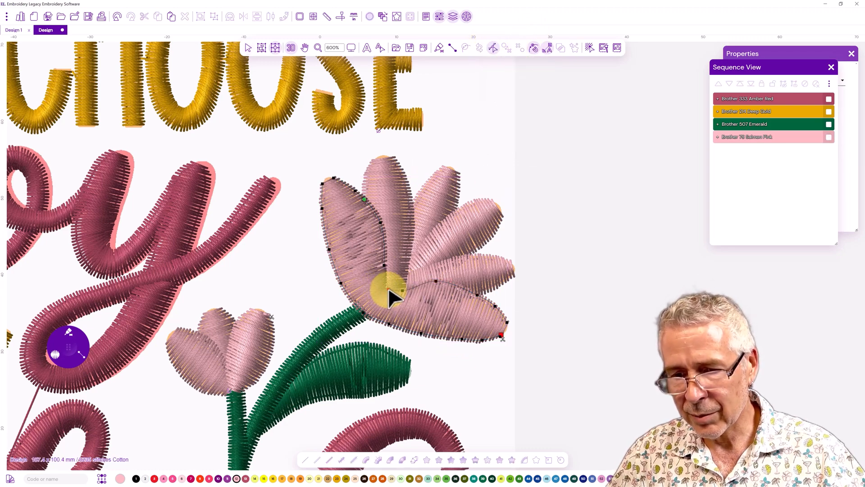
pyautogui.moveTo(391, 288); pyautogui.dragTo(384, 262)
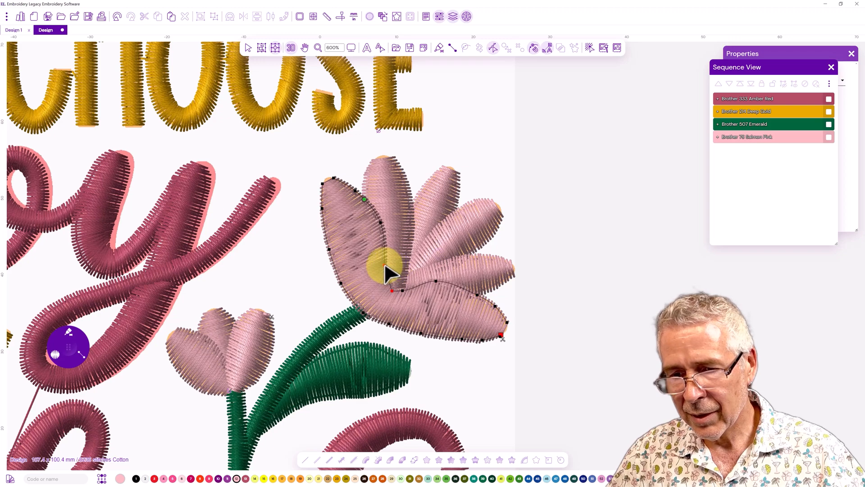
pyautogui.rightClick(385, 265)
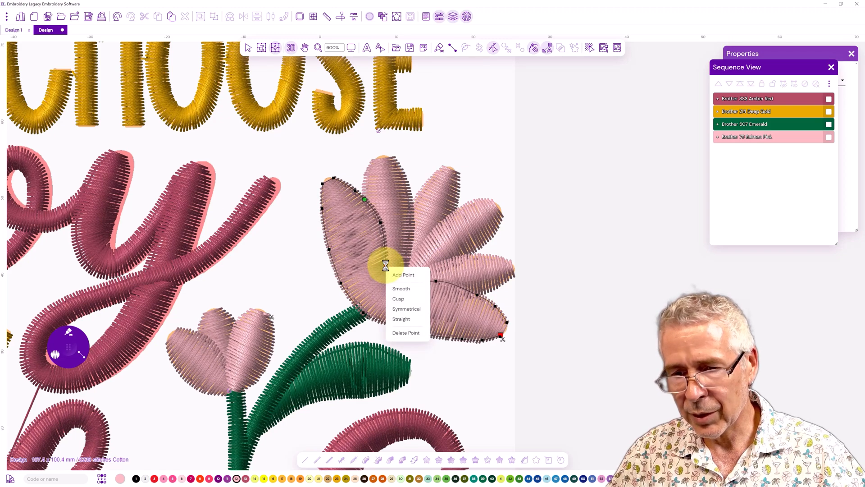
pyautogui.click(399, 290)
pyautogui.moveTo(388, 272); pyautogui.dragTo(390, 264)
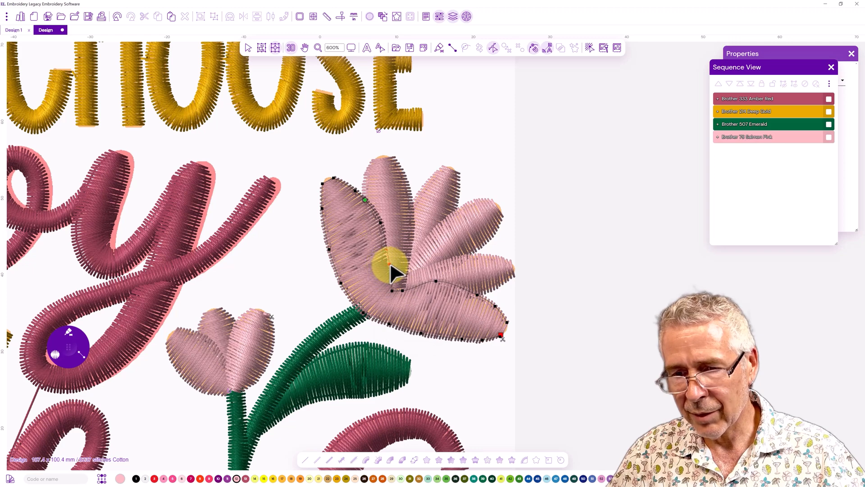
pyautogui.moveTo(402, 288); pyautogui.dragTo(414, 284)
pyautogui.click(436, 281)
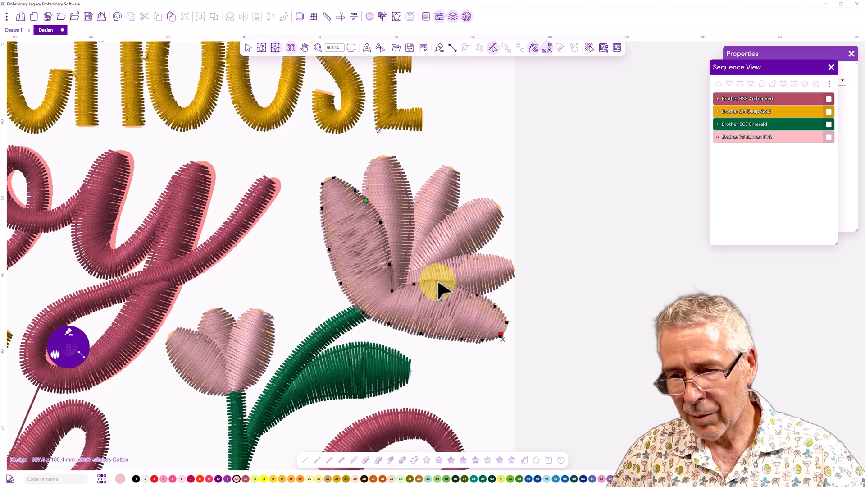
pyautogui.moveTo(439, 284); pyautogui.dragTo(439, 285)
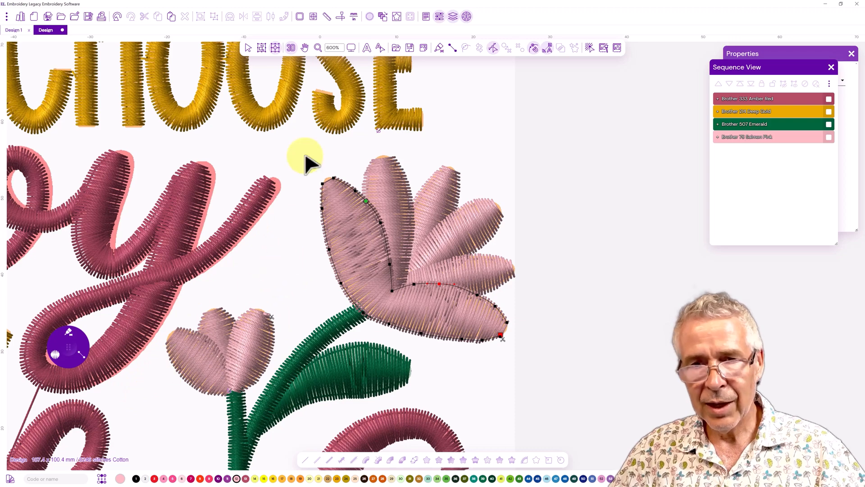
# Digitize the teardrop-shaped leaf left of Joy as a salmon pink satin column
pyautogui.click(248, 48)
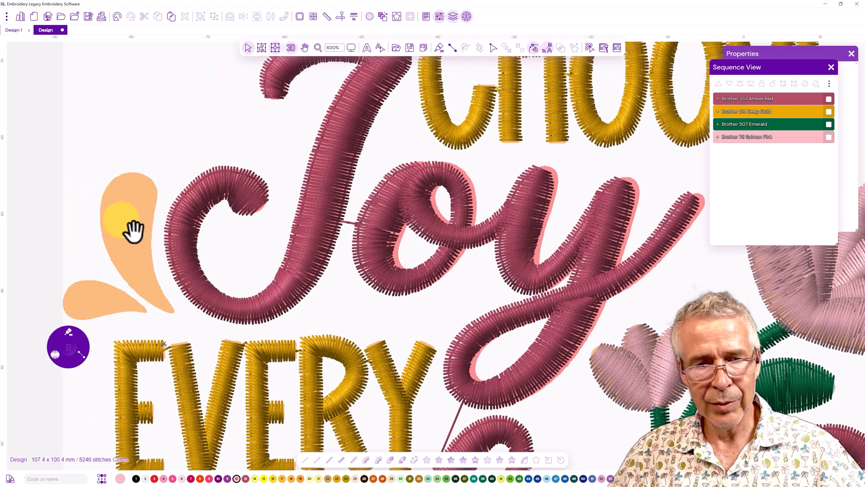
pyautogui.moveTo(134, 231); pyautogui.dragTo(136, 231)
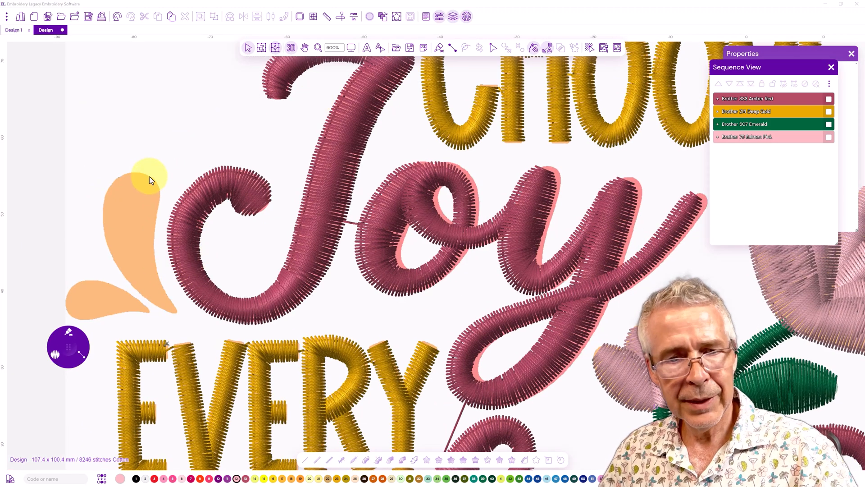
pyautogui.click(66, 345)
pyautogui.click(149, 175)
pyautogui.click(126, 173)
pyautogui.click(160, 190)
pyautogui.click(108, 188)
pyautogui.click(157, 221)
pyautogui.click(102, 221)
pyautogui.click(154, 257)
pyautogui.click(137, 260)
pyautogui.click(118, 267)
pyautogui.click(162, 285)
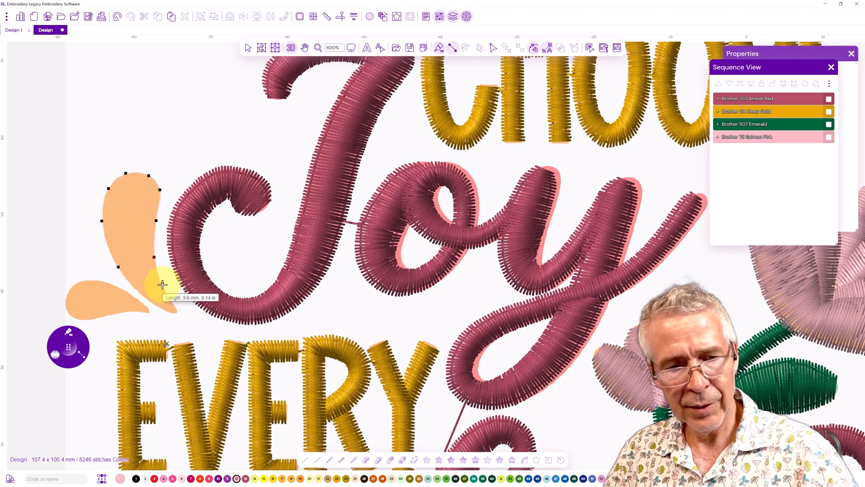
pyautogui.click(176, 309)
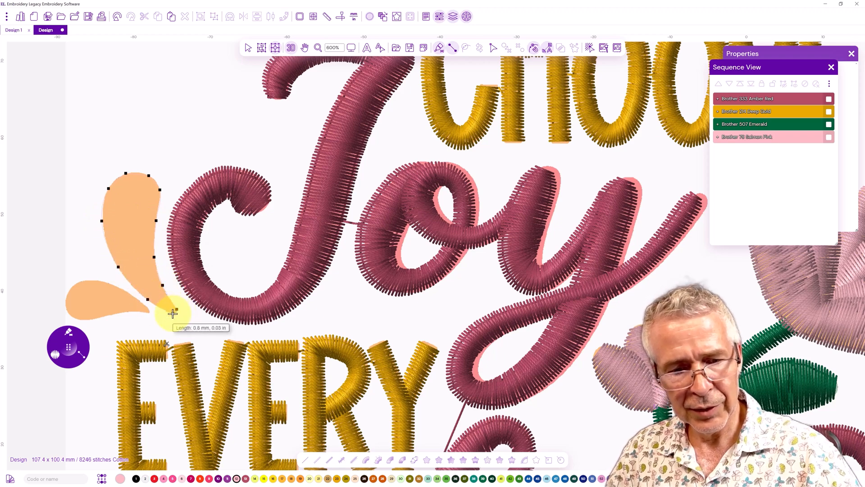
pyautogui.click(172, 313)
pyautogui.press('Return')
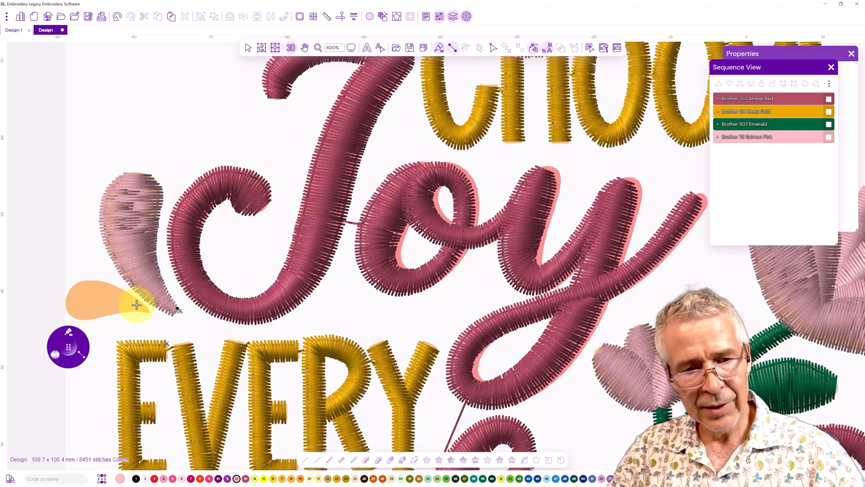
# Digitize the small teardrop leaf below the previous leaf, left of Joy, as a satin column
pyautogui.click(124, 311)
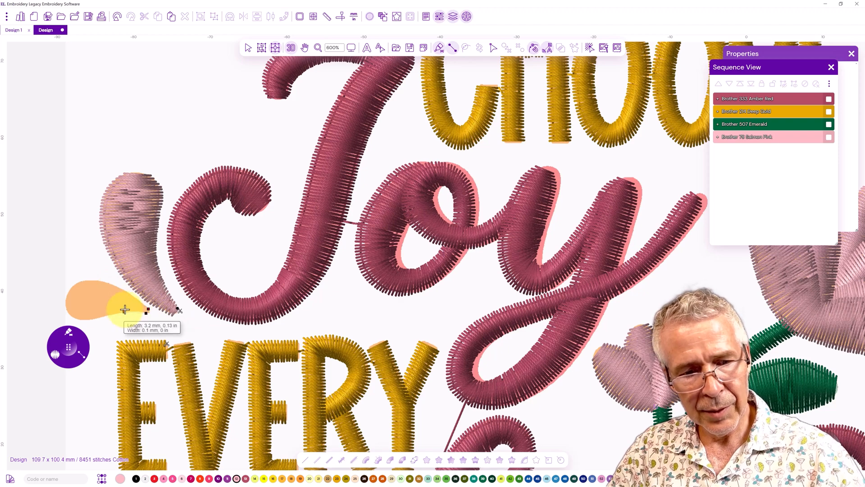
pyautogui.click(128, 292)
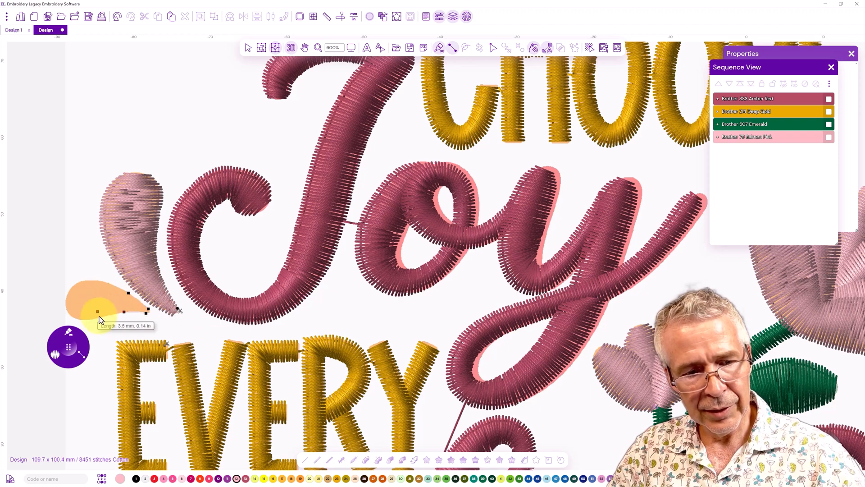
pyautogui.click(104, 318)
pyautogui.moveTo(66, 353); pyautogui.dragTo(63, 418)
pyautogui.click(102, 282)
pyautogui.click(104, 317)
pyautogui.click(104, 281)
pyautogui.click(86, 318)
pyautogui.click(85, 279)
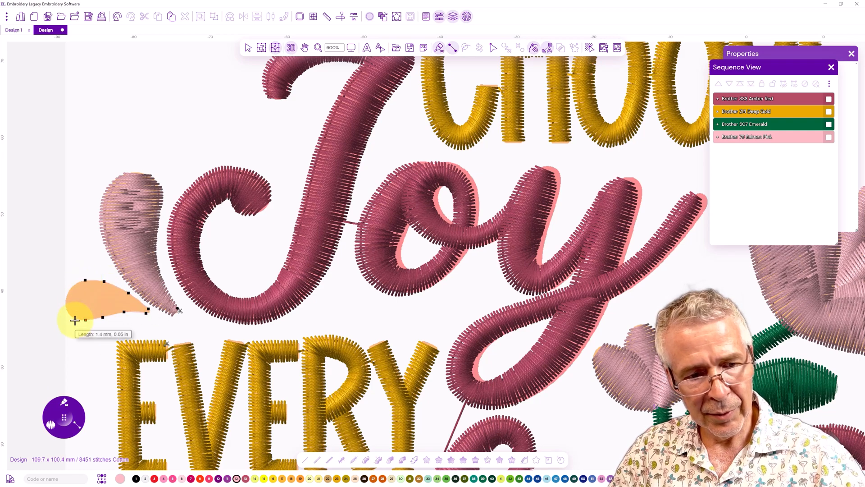
pyautogui.click(75, 319)
pyautogui.click(74, 285)
pyautogui.click(67, 311)
pyautogui.click(67, 296)
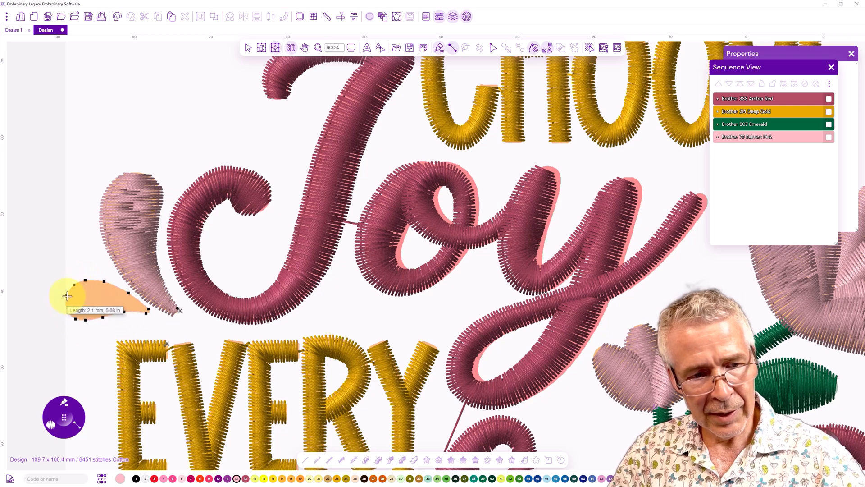
pyautogui.press('Return')
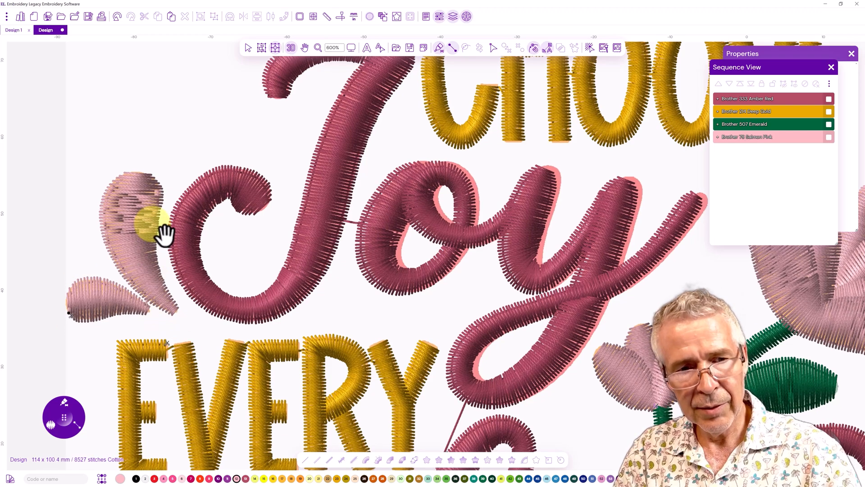
# Digitize the lower flower's left petal as a satin column, running from its outer edge into the centre
pyautogui.moveTo(126, 319); pyautogui.dragTo(118, 211)
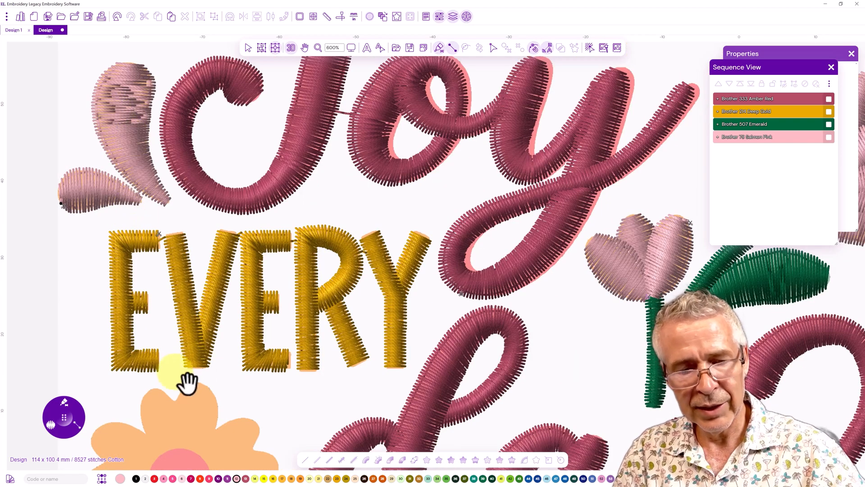
pyautogui.scroll(-3, 187, 277)
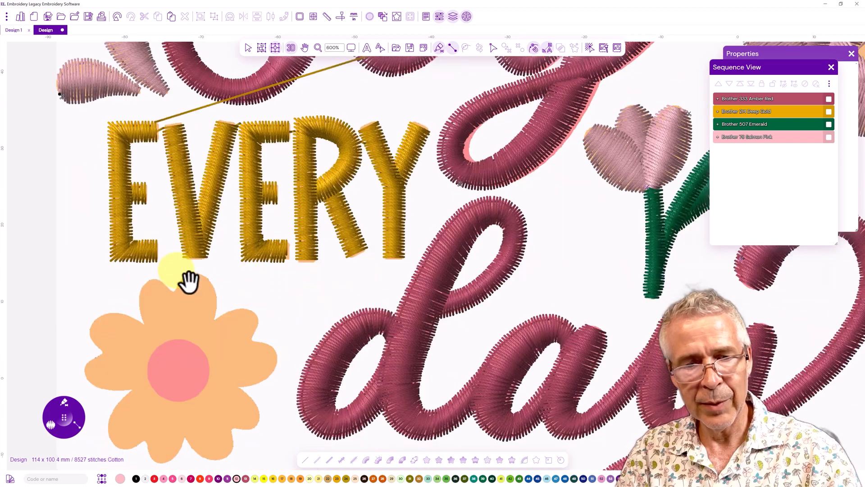
pyautogui.moveTo(174, 325)
pyautogui.mouseDown()
pyautogui.moveTo(110, 332)
pyautogui.moveTo(118, 356)
pyautogui.moveTo(165, 315)
pyautogui.moveTo(170, 288)
pyautogui.moveTo(168, 352)
pyautogui.moveTo(191, 294)
pyautogui.moveTo(129, 319)
pyautogui.moveTo(97, 347)
pyautogui.moveTo(122, 361)
pyautogui.moveTo(114, 351)
pyautogui.mouseUp()
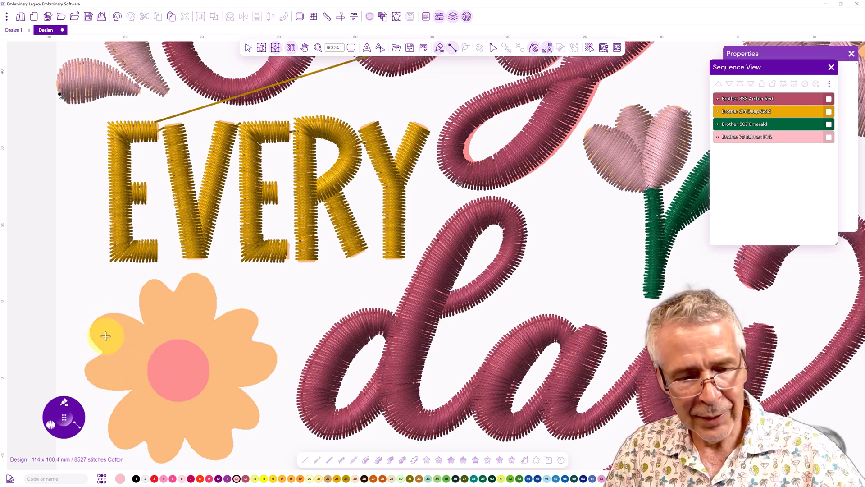
pyautogui.click(62, 404)
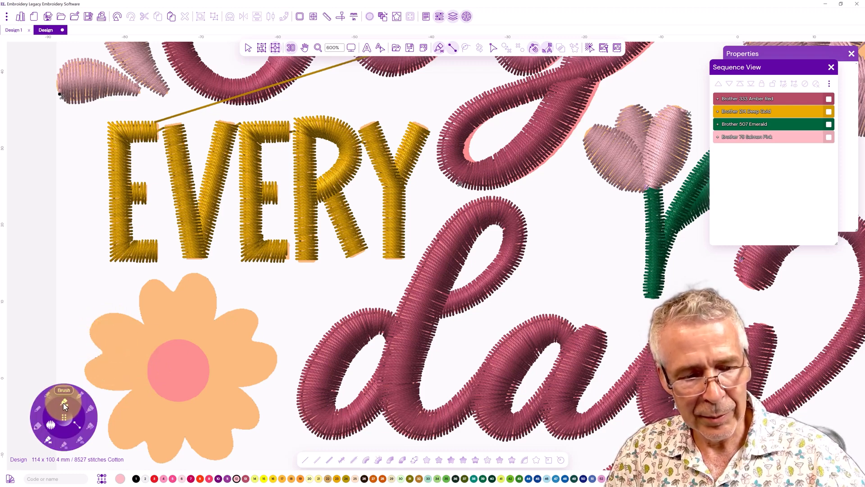
pyautogui.click(63, 401)
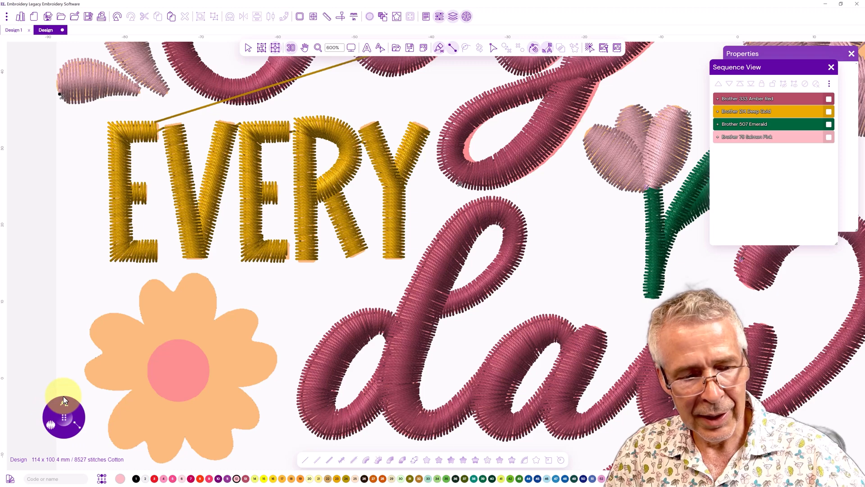
pyautogui.click(170, 351)
pyautogui.click(132, 318)
pyautogui.click(161, 354)
pyautogui.click(97, 318)
pyautogui.click(165, 360)
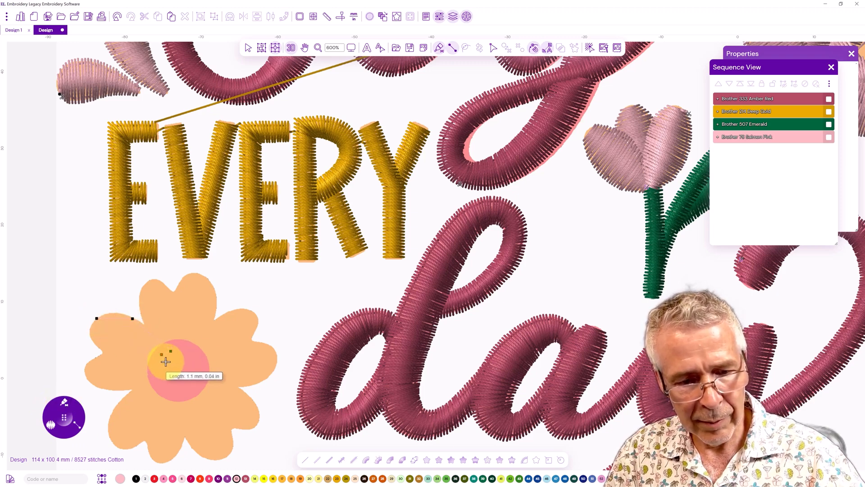
pyautogui.click(91, 336)
pyautogui.click(156, 363)
pyautogui.click(104, 352)
pyautogui.click(162, 369)
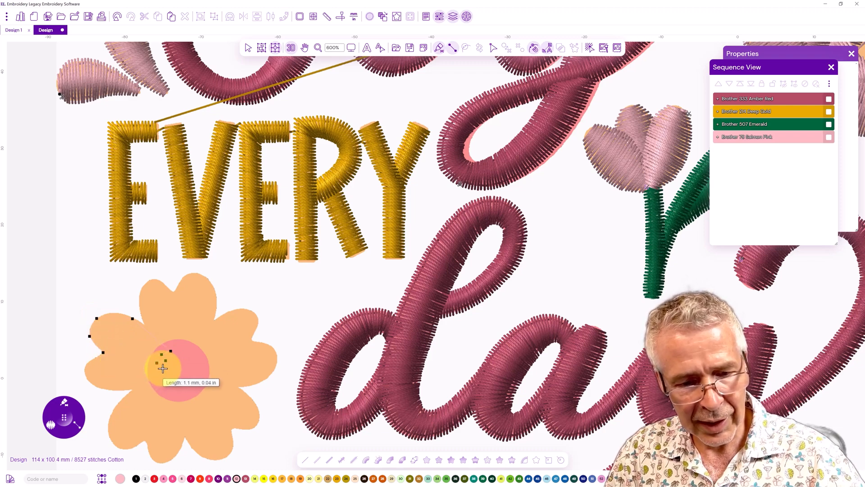
pyautogui.click(88, 363)
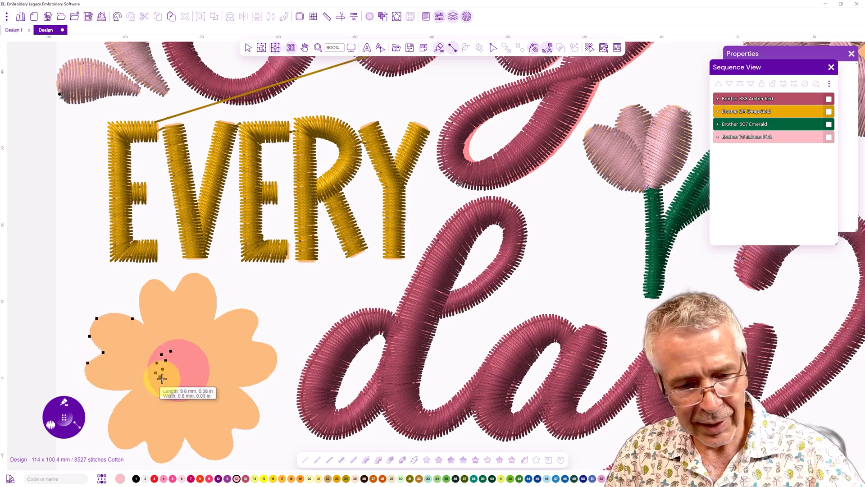
pyautogui.click(85, 376)
pyautogui.click(142, 388)
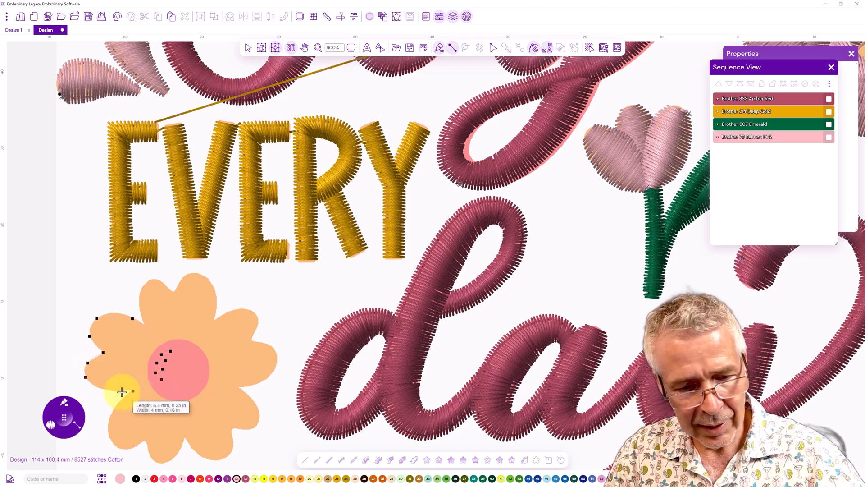
pyautogui.click(115, 389)
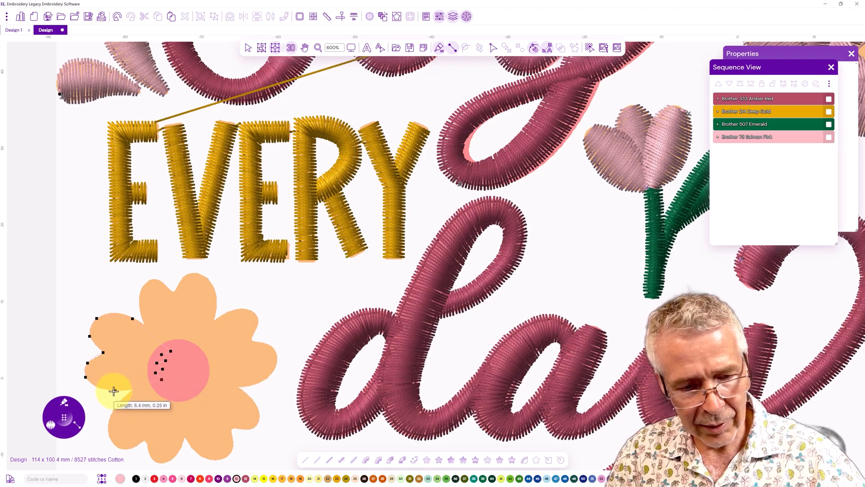
pyautogui.press('Return')
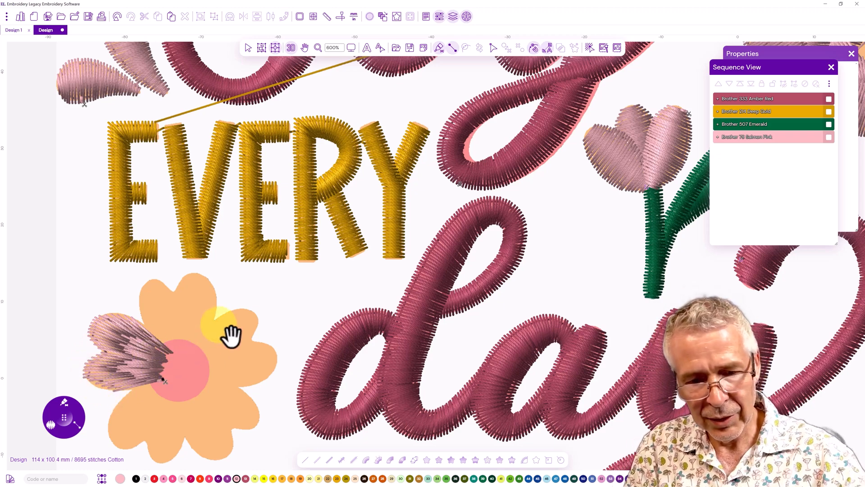
# Reshape the lower flower's left petal with Path Edit, making its outer tip node symmetrical
pyautogui.moveTo(239, 305); pyautogui.dragTo(193, 299)
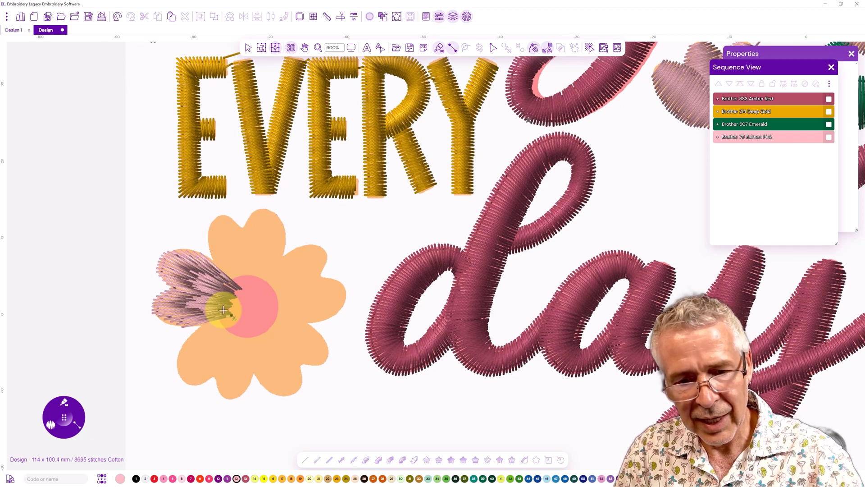
pyautogui.click(291, 49)
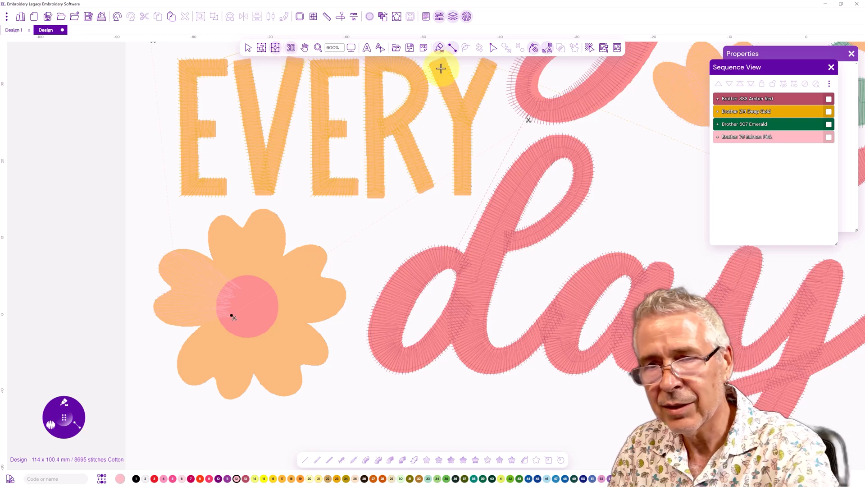
pyautogui.click(186, 253)
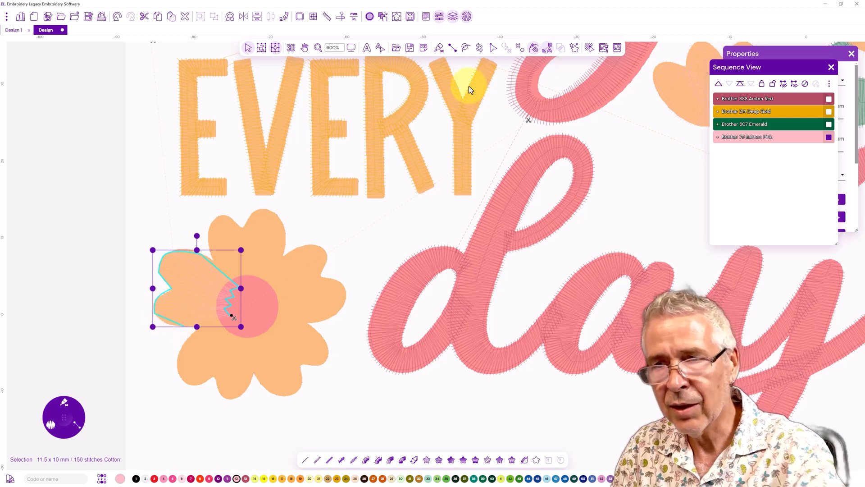
pyautogui.click(493, 48)
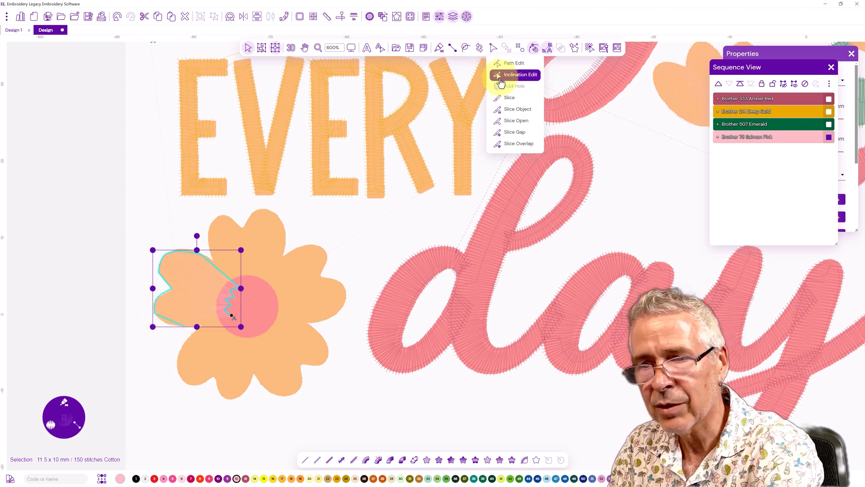
pyautogui.click(505, 63)
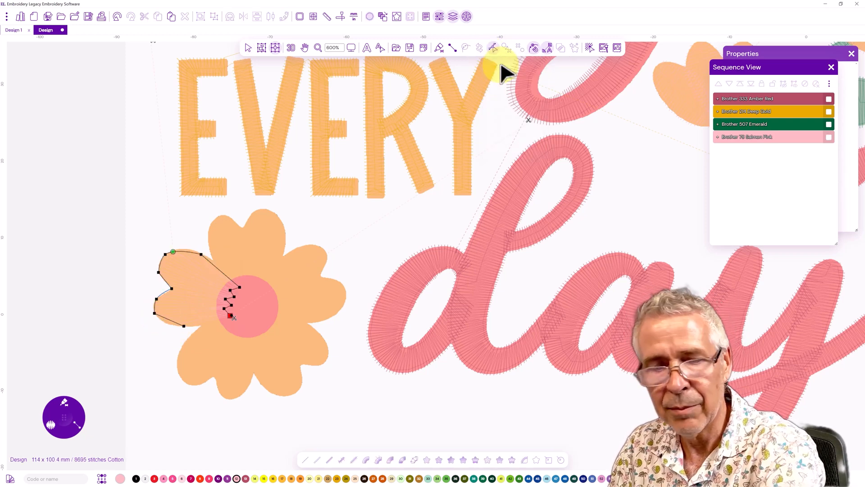
pyautogui.rightClick(154, 313)
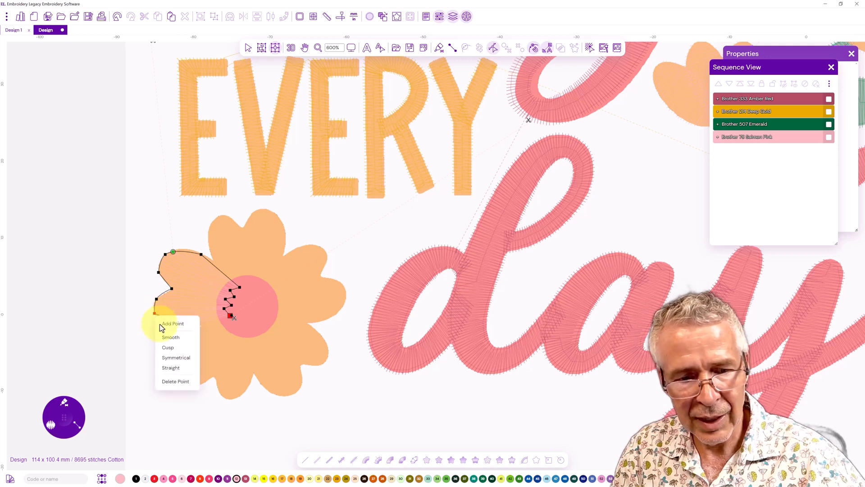
pyautogui.click(166, 355)
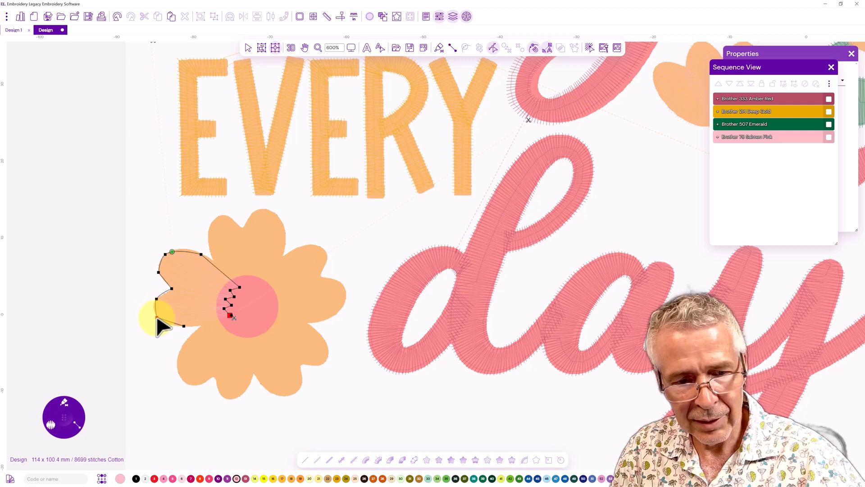
pyautogui.rightClick(157, 318)
pyautogui.click(168, 352)
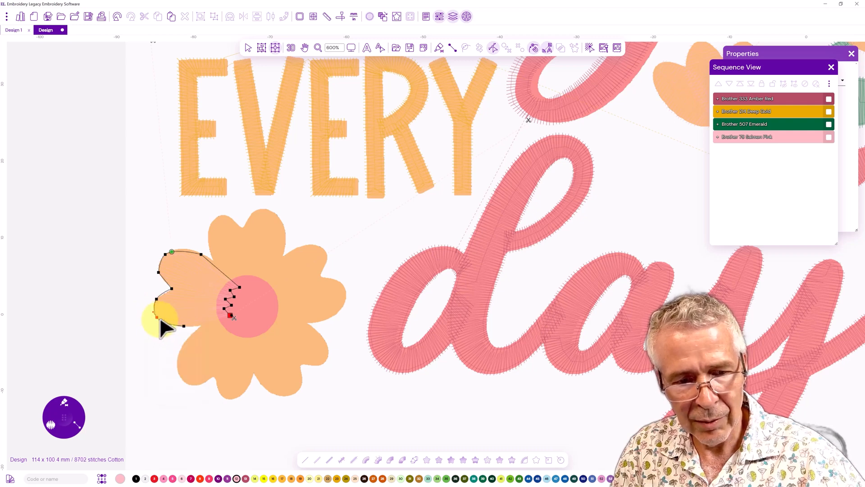
pyautogui.press('Return')
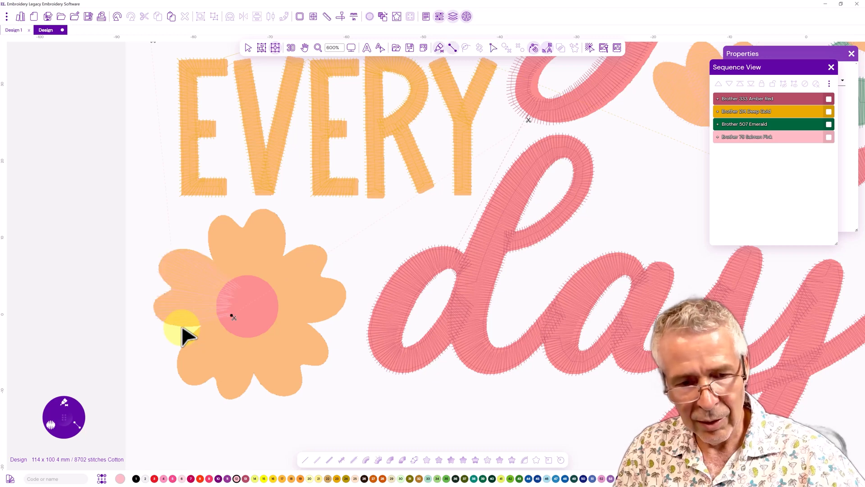
pyautogui.click(291, 50)
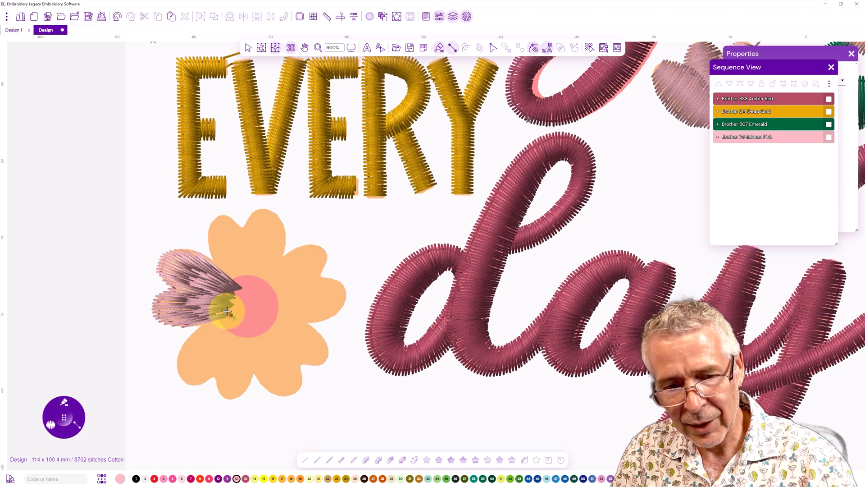
# Digitize the lower flower's lower-left petal as a satin column, alternating points between its outer edge and the centre
pyautogui.click(533, 50)
pyautogui.click(225, 313)
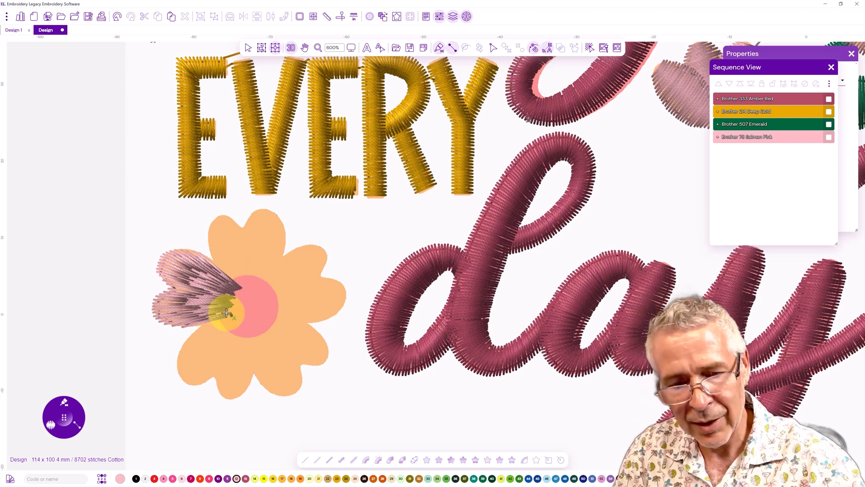
pyautogui.click(227, 311)
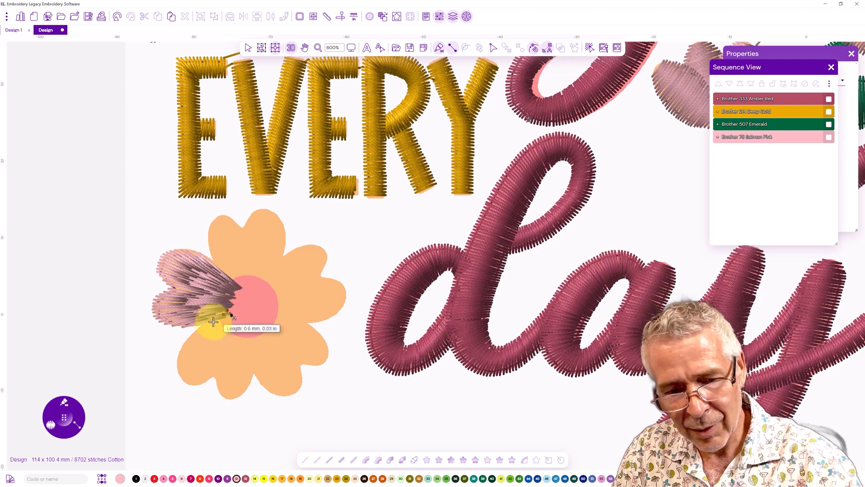
pyautogui.click(187, 340)
pyautogui.click(229, 320)
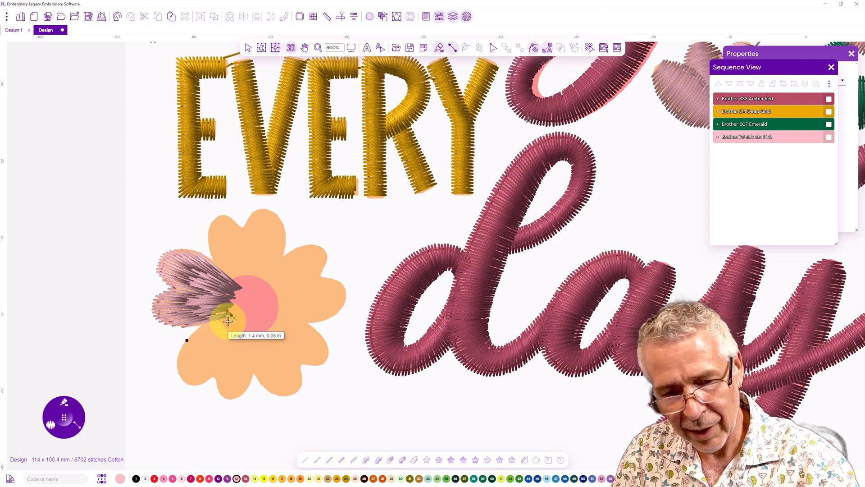
pyautogui.click(176, 365)
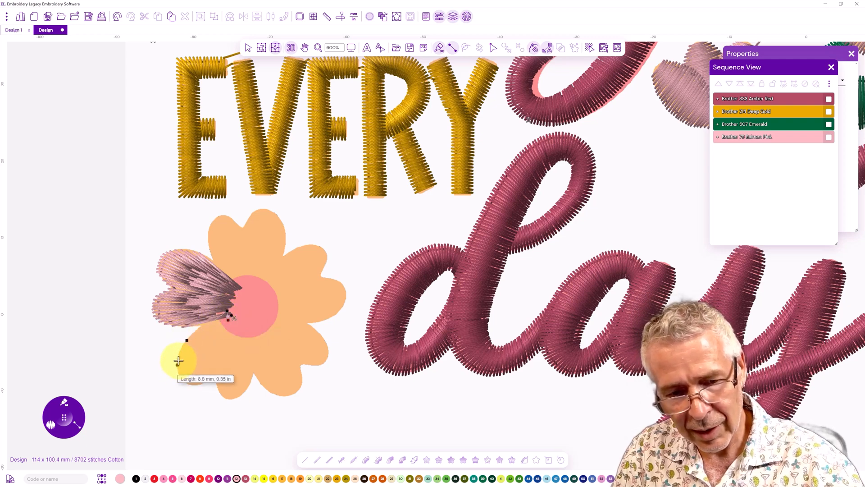
pyautogui.click(236, 321)
pyautogui.click(185, 382)
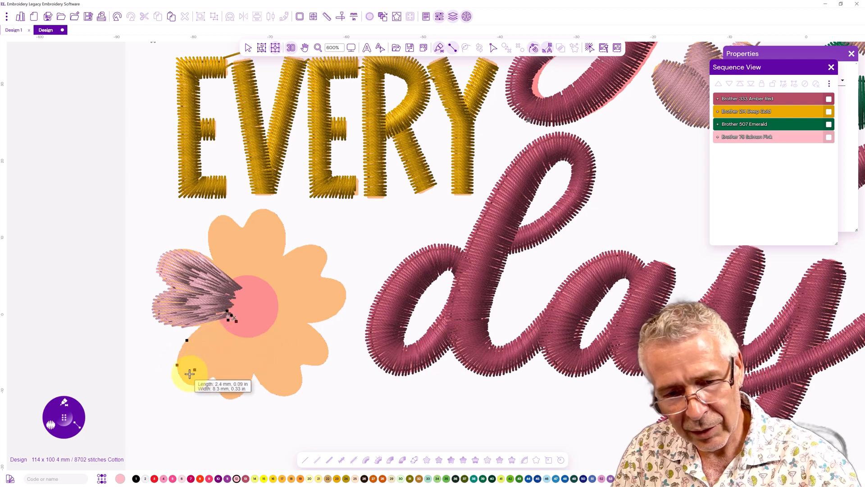
pyautogui.click(235, 328)
pyautogui.click(212, 375)
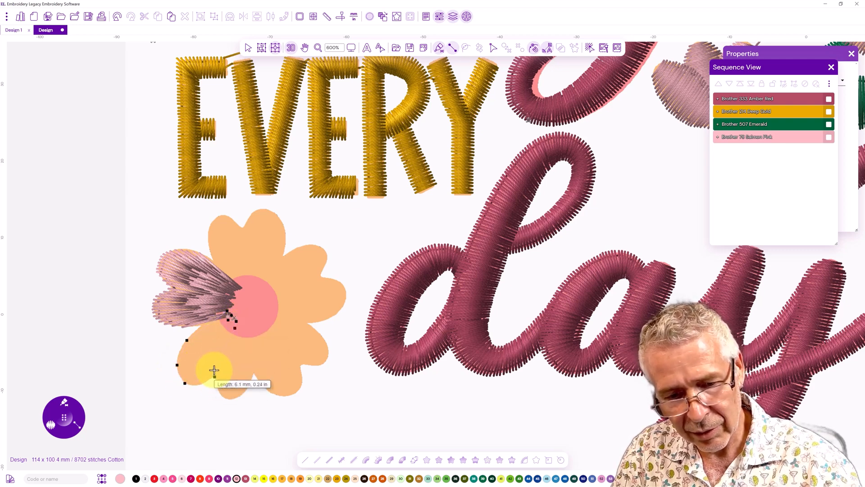
pyautogui.click(199, 385)
pyautogui.click(214, 378)
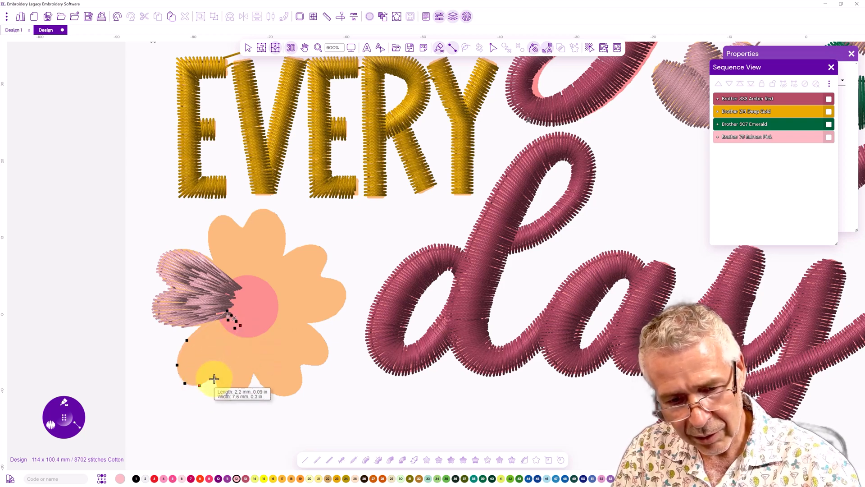
pyautogui.click(219, 392)
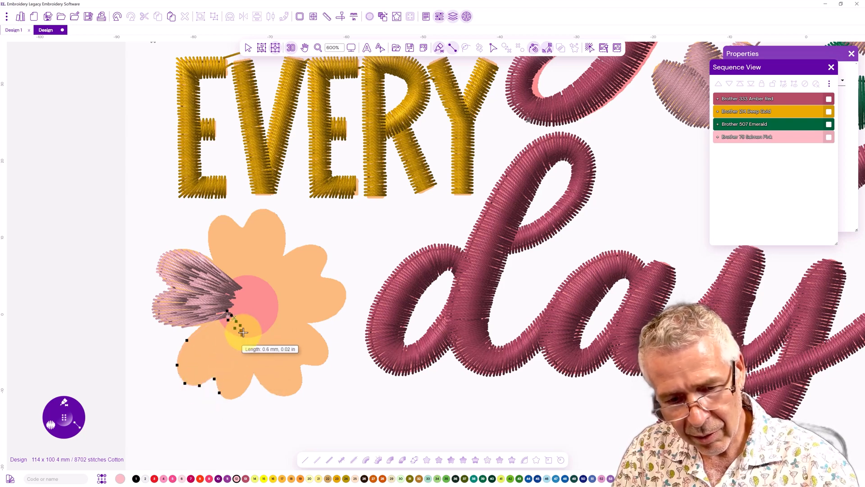
pyautogui.click(231, 399)
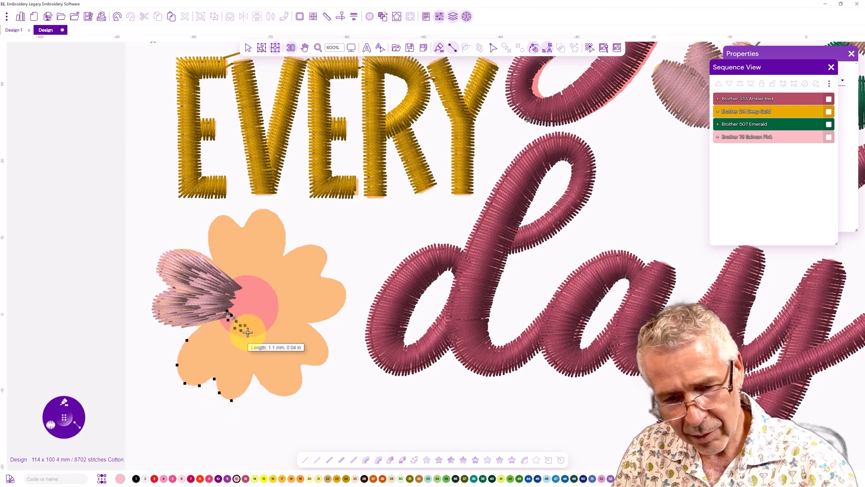
pyautogui.click(245, 390)
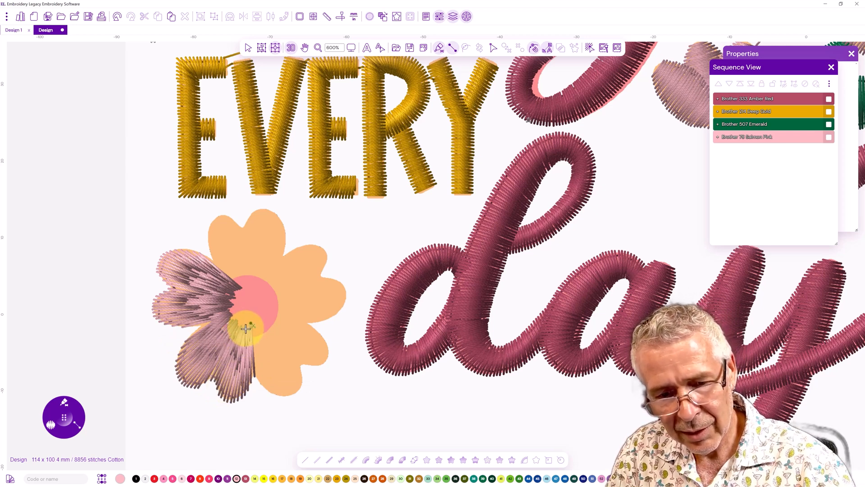
# Digitize the lower flower's bottom and lower-right petals as one satin column fanning from the centre to their outer edges
pyautogui.click(245, 328)
pyautogui.click(263, 385)
pyautogui.click(252, 333)
pyautogui.click(280, 397)
pyautogui.click(255, 327)
pyautogui.click(294, 395)
pyautogui.click(302, 380)
pyautogui.click(259, 320)
pyautogui.click(300, 365)
pyautogui.click(265, 322)
pyautogui.click(316, 366)
pyautogui.click(260, 317)
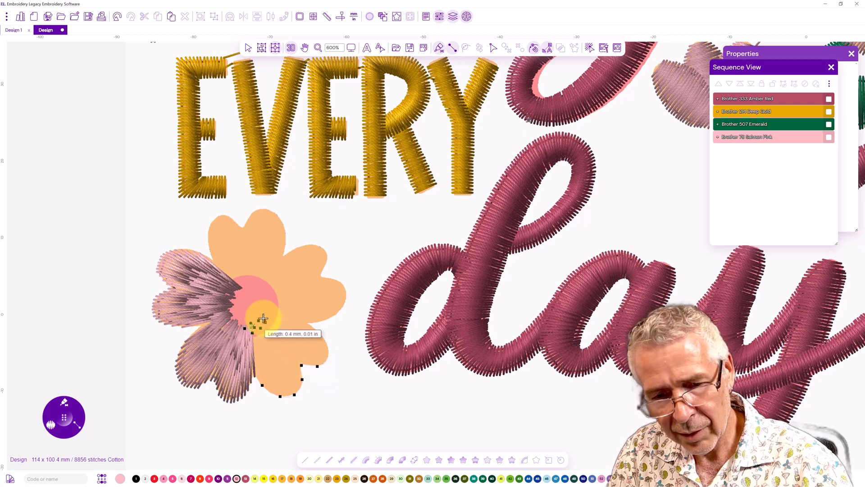
pyautogui.click(327, 358)
pyautogui.click(260, 318)
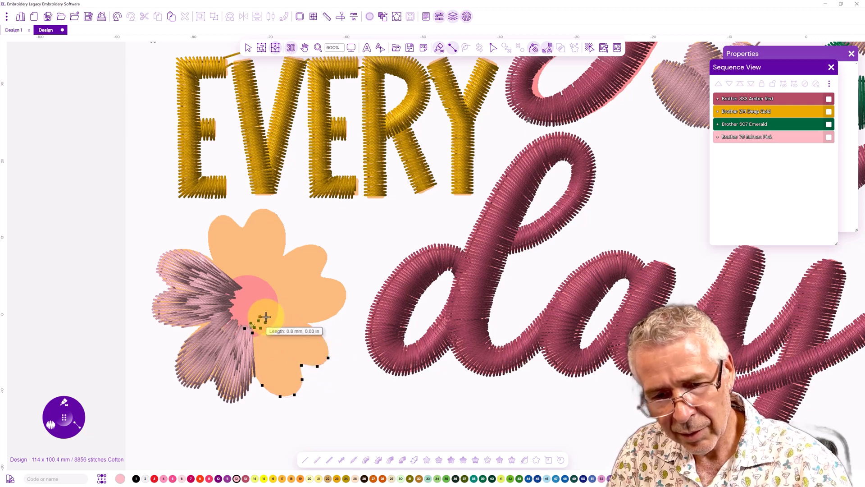
pyautogui.click(327, 344)
pyautogui.click(261, 316)
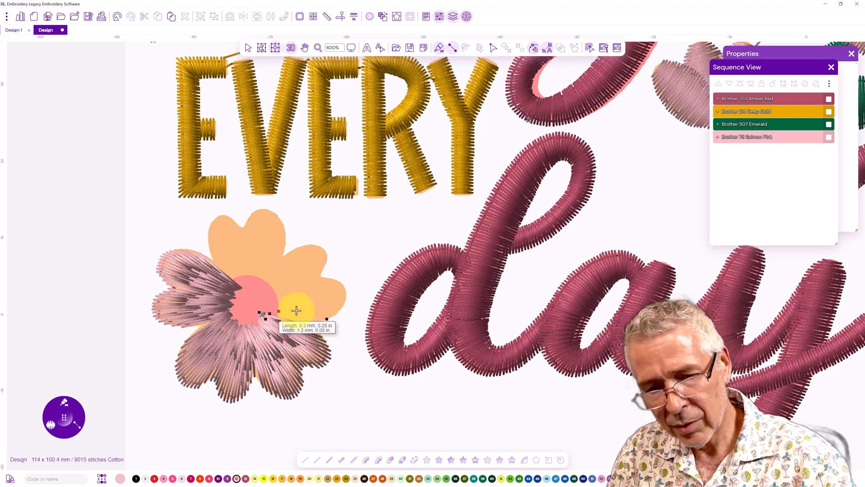
# Digitize the lower flower's right petal as a satin column running from its outer edge into the centre
pyautogui.click(343, 308)
pyautogui.click(266, 311)
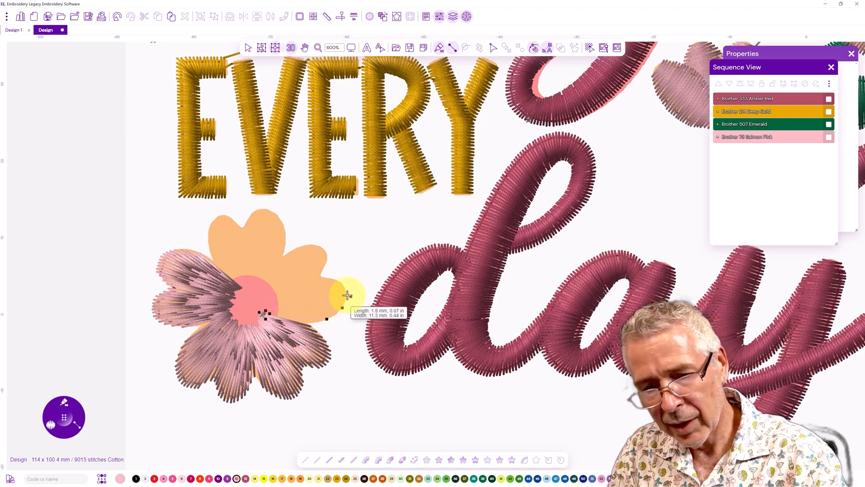
pyautogui.click(334, 279)
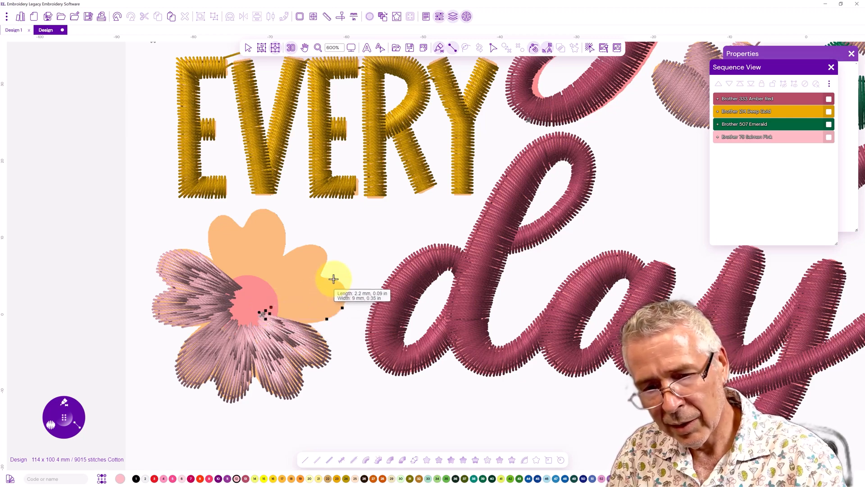
pyautogui.click(266, 308)
pyautogui.click(320, 276)
pyautogui.click(264, 306)
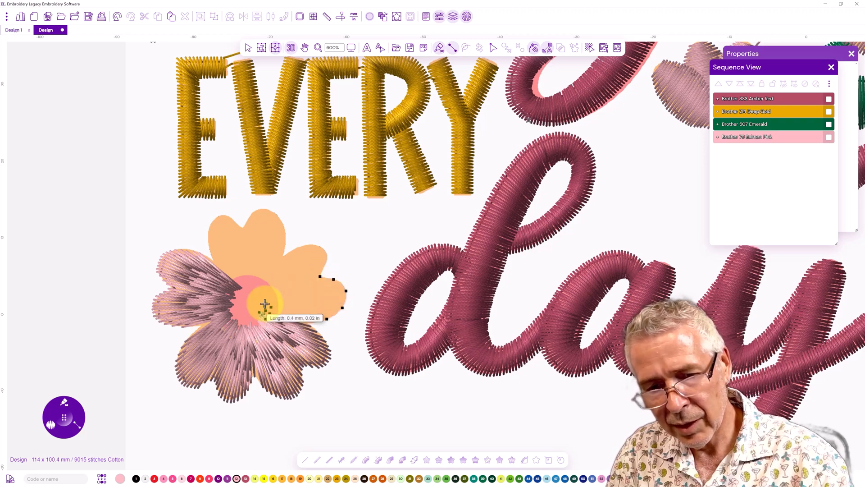
pyautogui.click(326, 258)
pyautogui.click(266, 300)
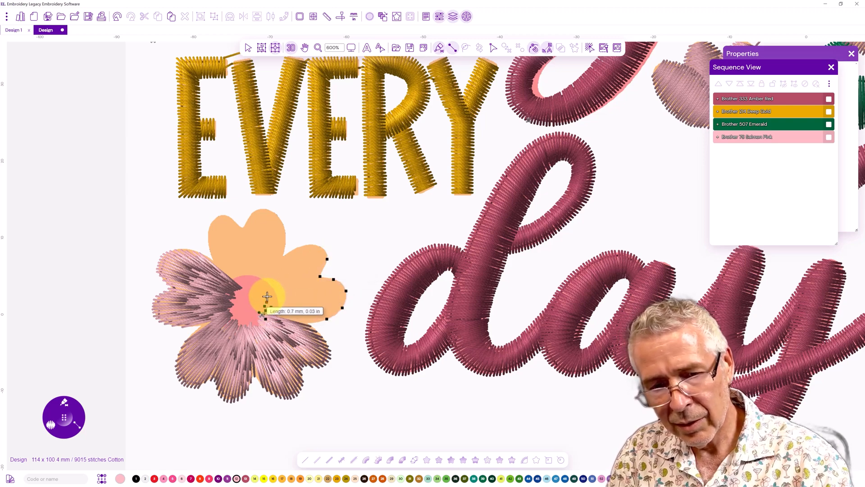
pyautogui.click(267, 297)
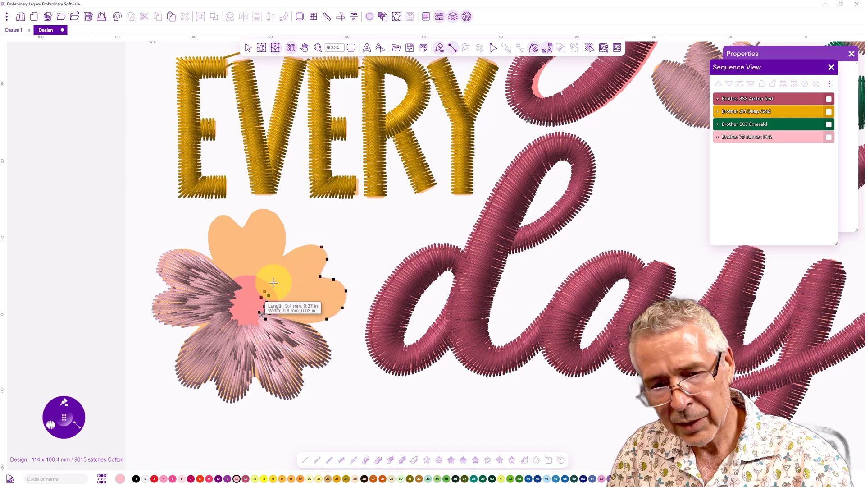
pyautogui.click(302, 246)
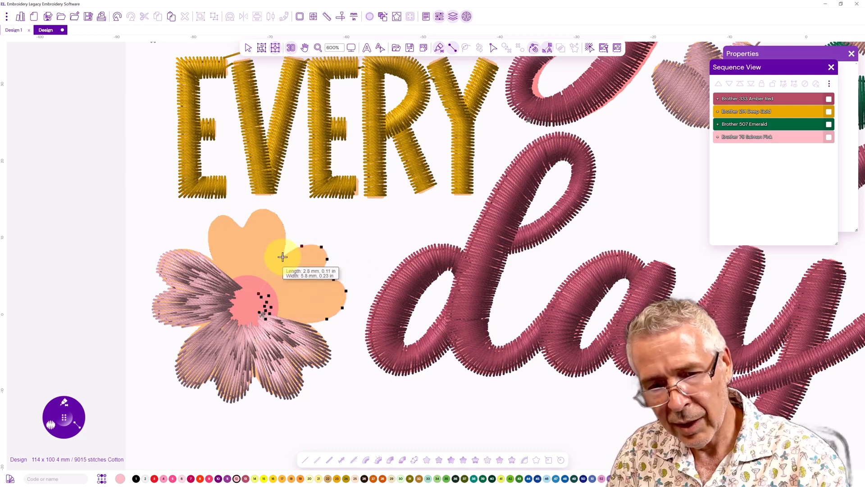
pyautogui.click(282, 257)
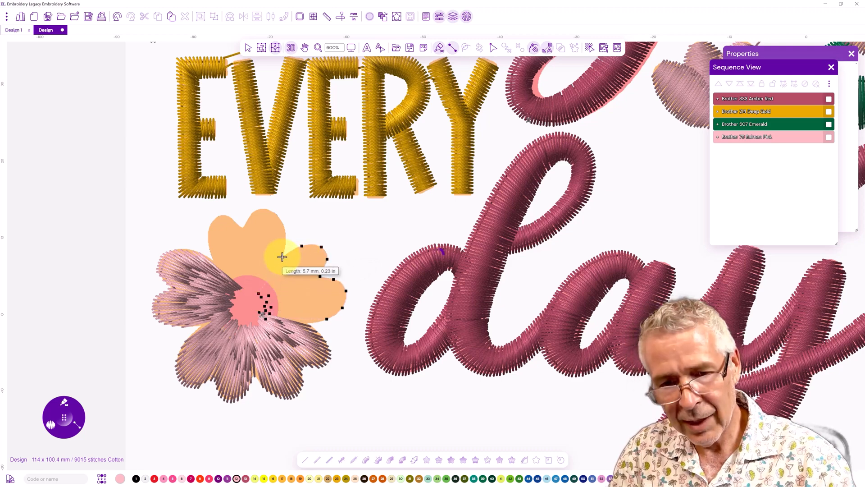
pyautogui.press('Return')
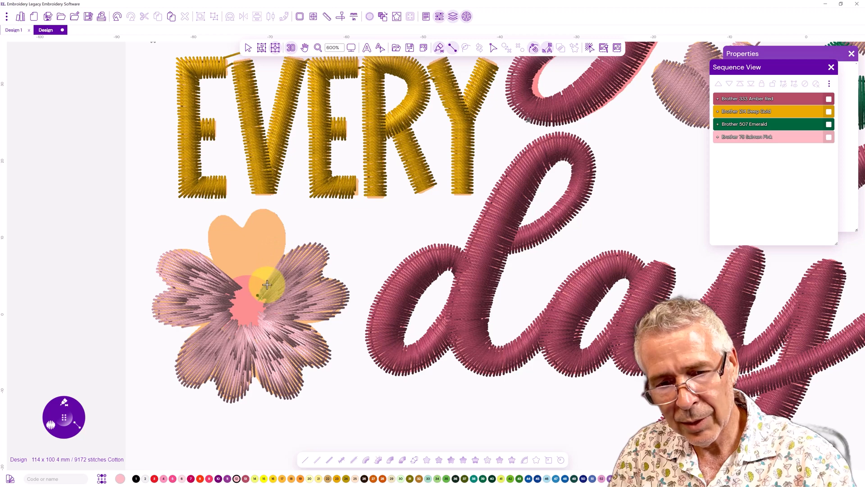
# Digitize the lower flower's top petal as a satin column, and undo it
pyautogui.click(284, 241)
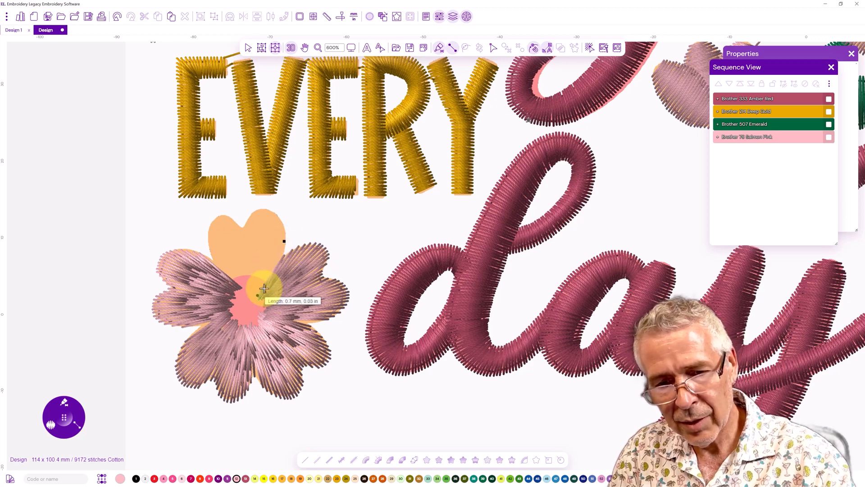
pyautogui.click(278, 216)
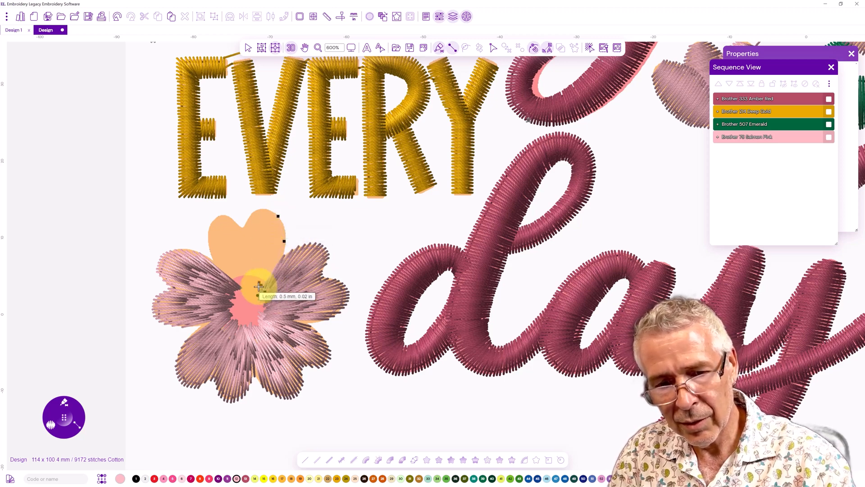
pyautogui.click(264, 208)
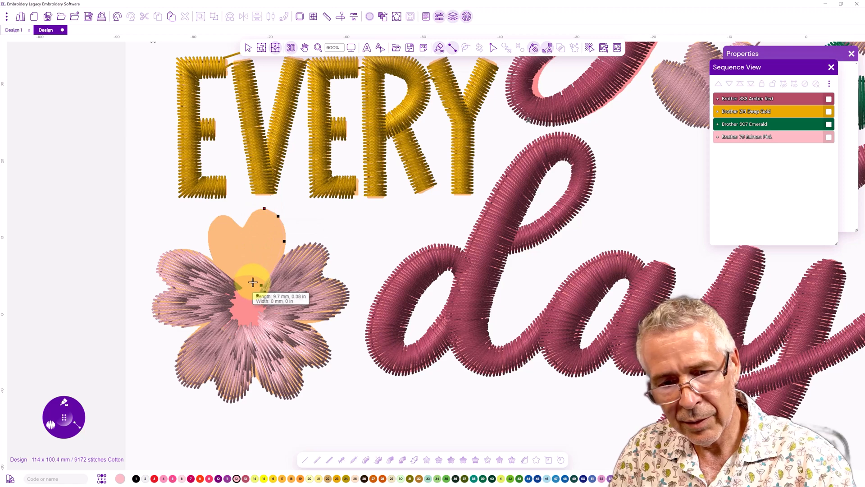
pyautogui.click(253, 211)
pyautogui.click(243, 227)
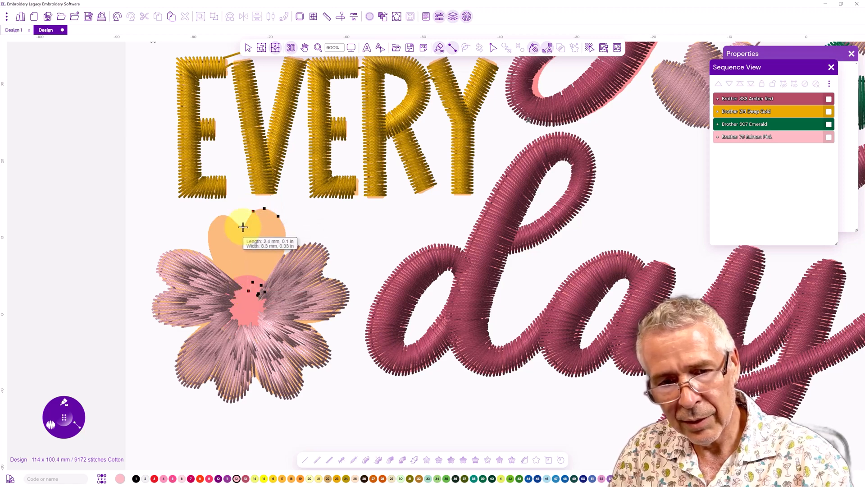
pyautogui.click(231, 218)
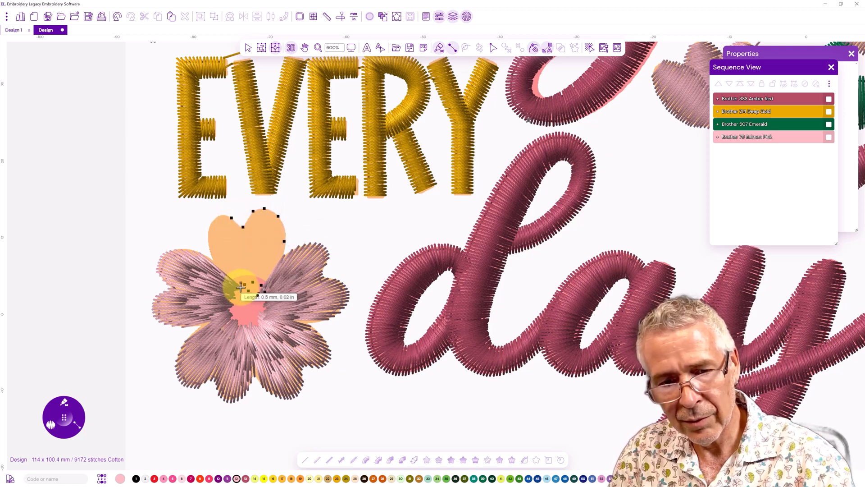
pyautogui.click(217, 218)
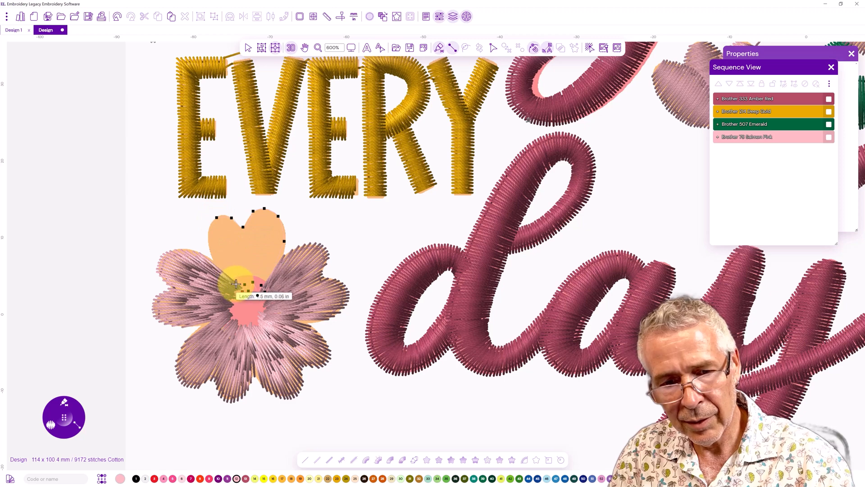
pyautogui.click(207, 232)
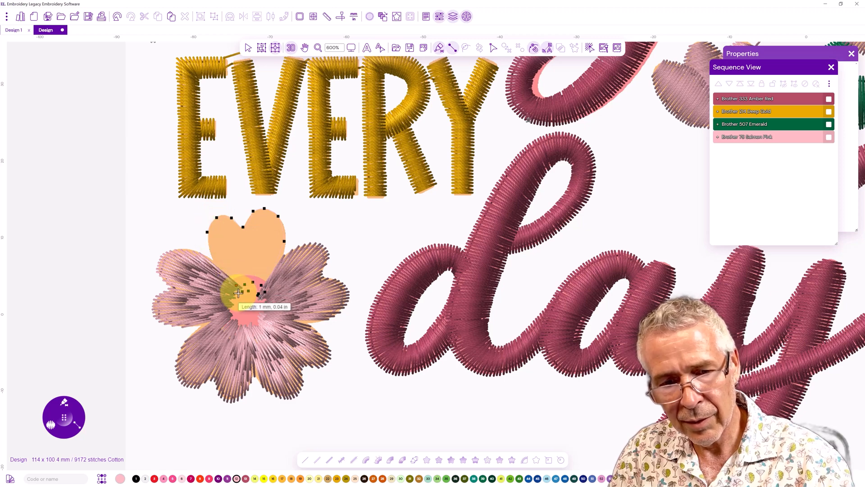
pyautogui.click(211, 251)
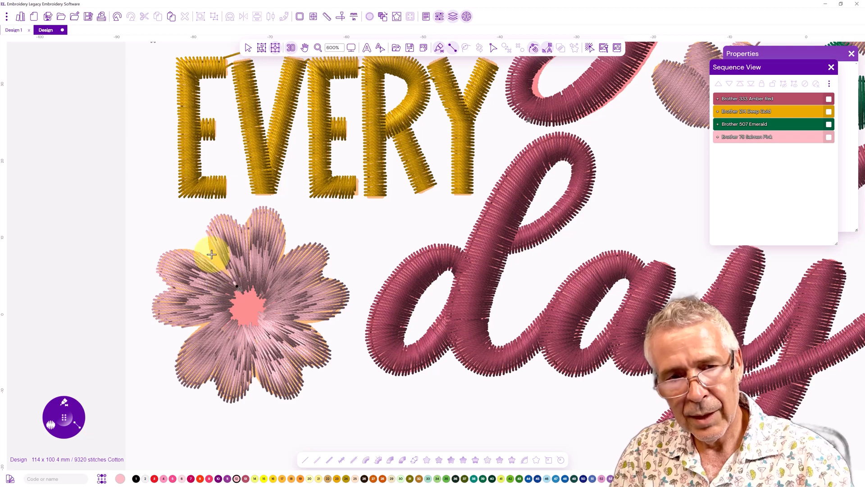
pyautogui.click(117, 18)
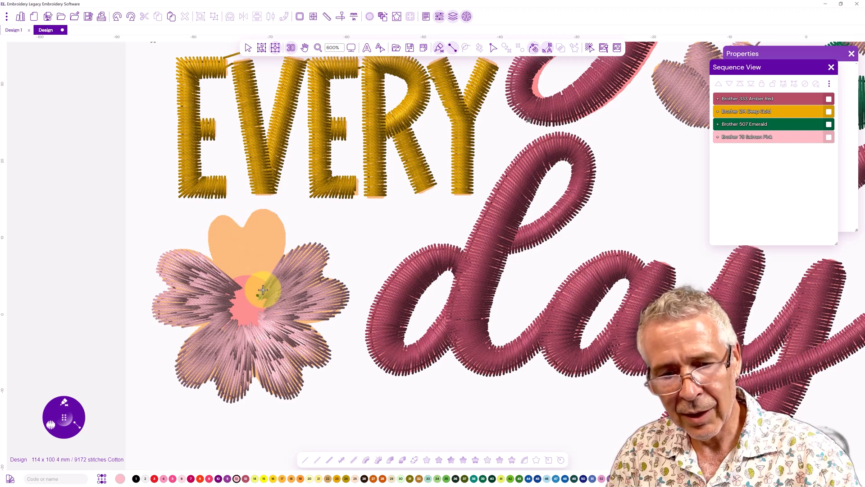
# Redigitize the lower flower's top petal as a satin column fanning from the centre, and turn off the realistic stitch view
pyautogui.click(285, 244)
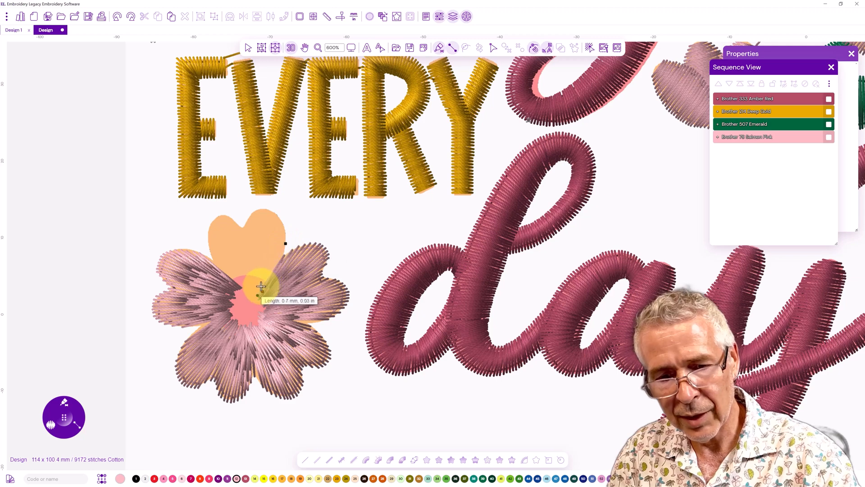
pyautogui.click(261, 285)
pyautogui.click(277, 242)
pyautogui.click(278, 217)
pyautogui.click(258, 293)
pyautogui.click(265, 209)
pyautogui.click(254, 283)
pyautogui.click(253, 211)
pyautogui.click(249, 274)
pyautogui.click(244, 228)
pyautogui.click(245, 282)
pyautogui.click(229, 218)
pyautogui.click(240, 289)
pyautogui.click(217, 217)
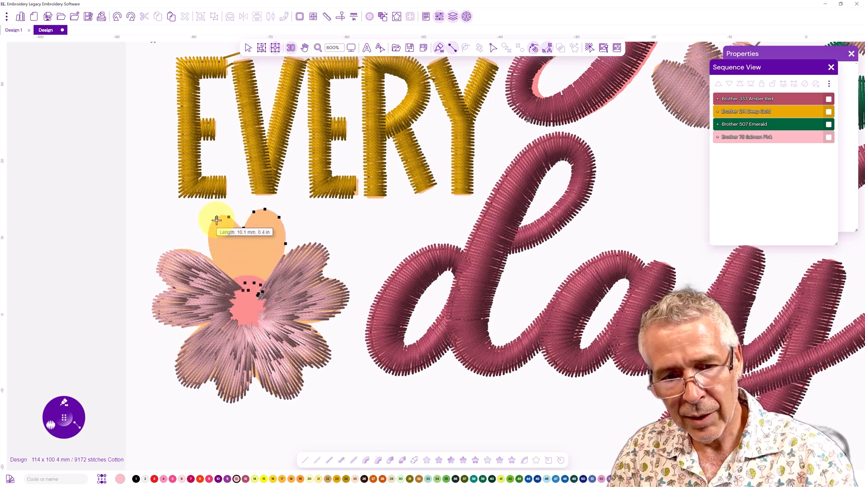
pyautogui.click(237, 286)
pyautogui.click(209, 230)
pyautogui.click(238, 294)
pyautogui.click(214, 256)
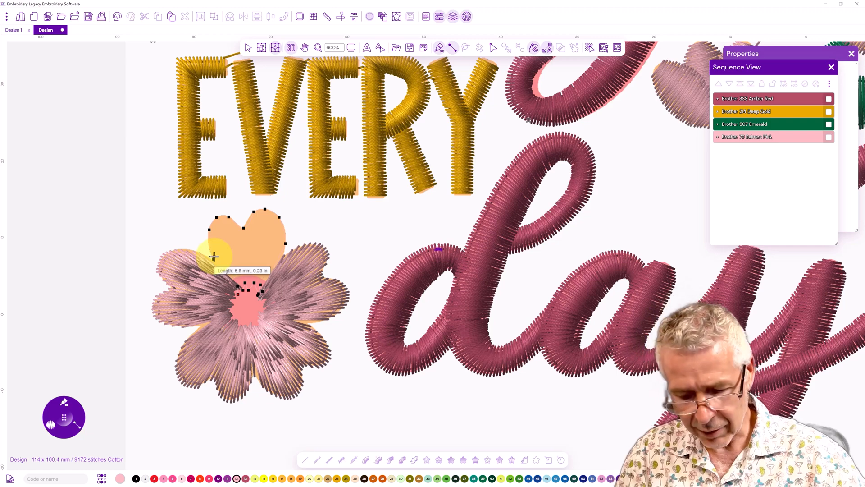
pyautogui.press('Return')
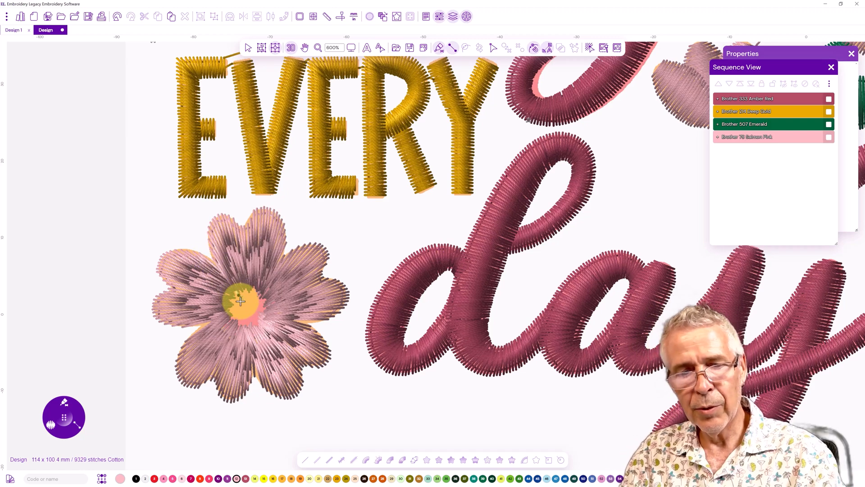
pyautogui.click(291, 49)
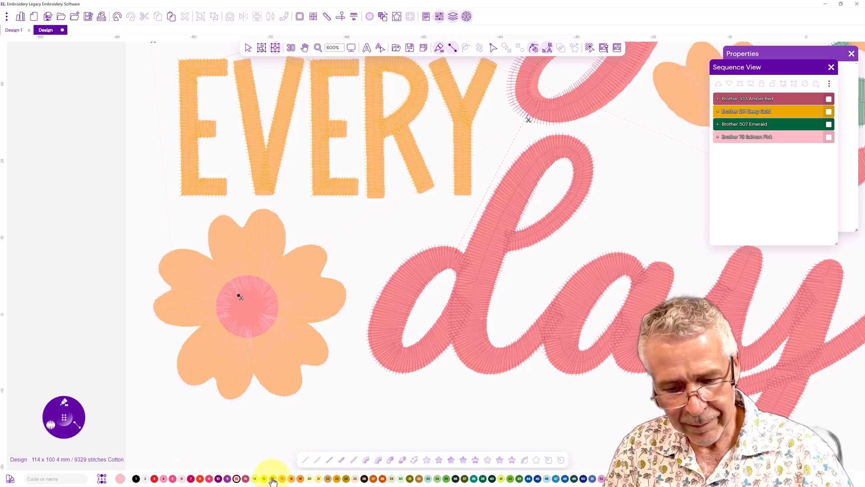
# Digitize the lower flower's round centre as a yellow satin column, removing and re-placing misplaced points before finishing it
pyautogui.click(64, 402)
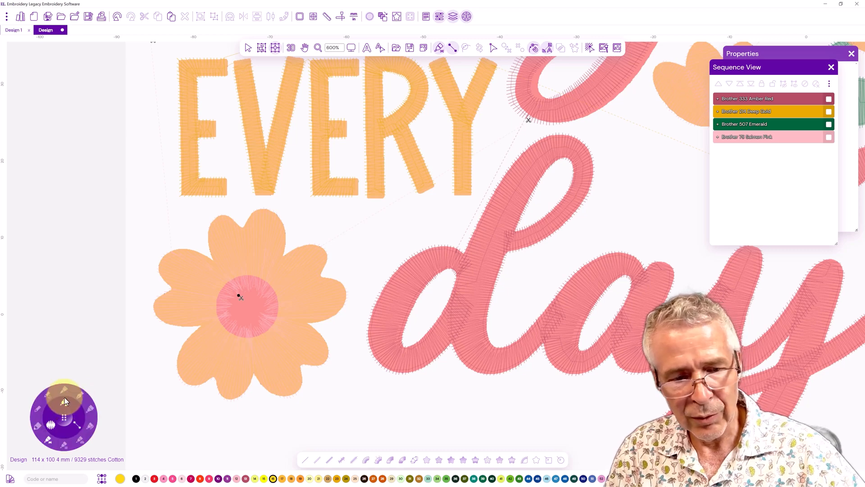
pyautogui.click(261, 278)
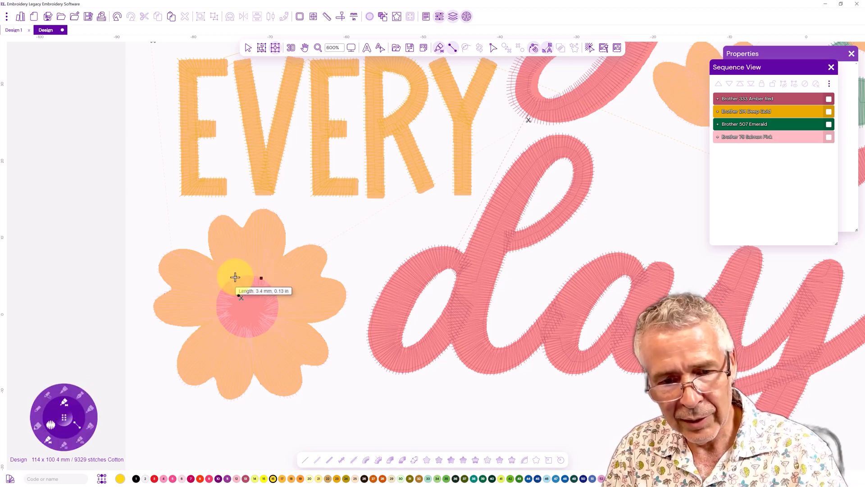
pyautogui.click(235, 277)
pyautogui.click(282, 308)
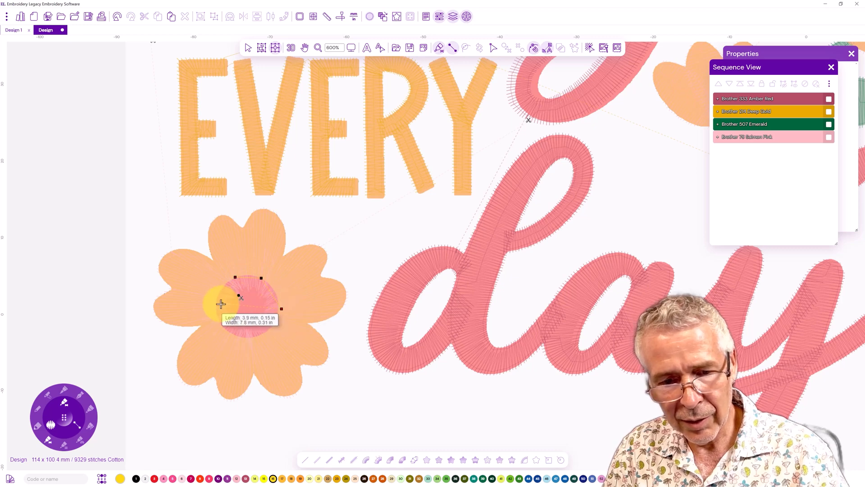
pyautogui.click(213, 307)
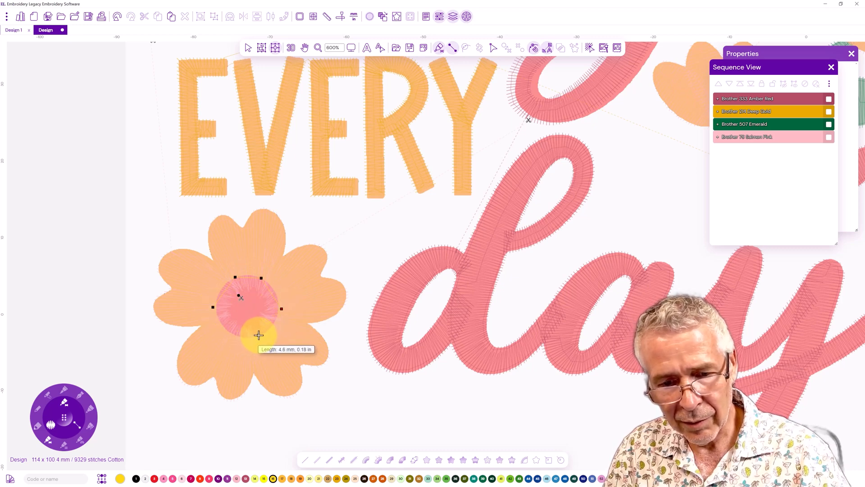
pyautogui.click(259, 334)
pyautogui.click(232, 333)
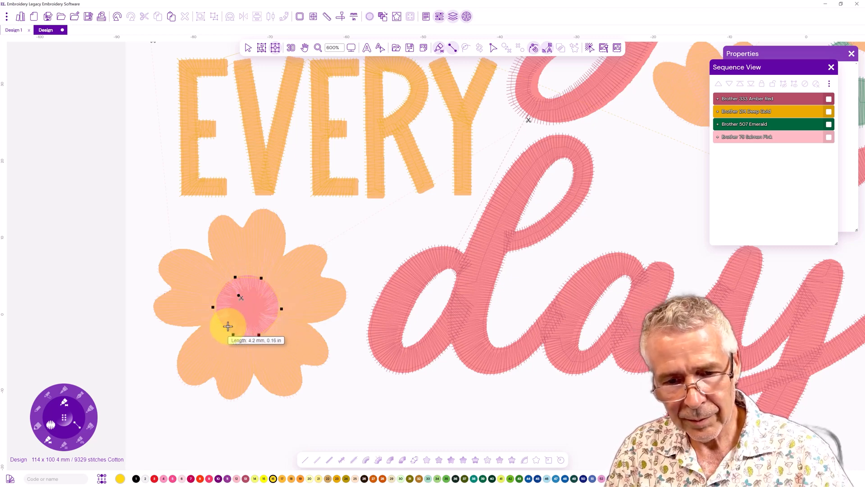
pyautogui.press('BackSpace')
pyautogui.press('BackSpace')
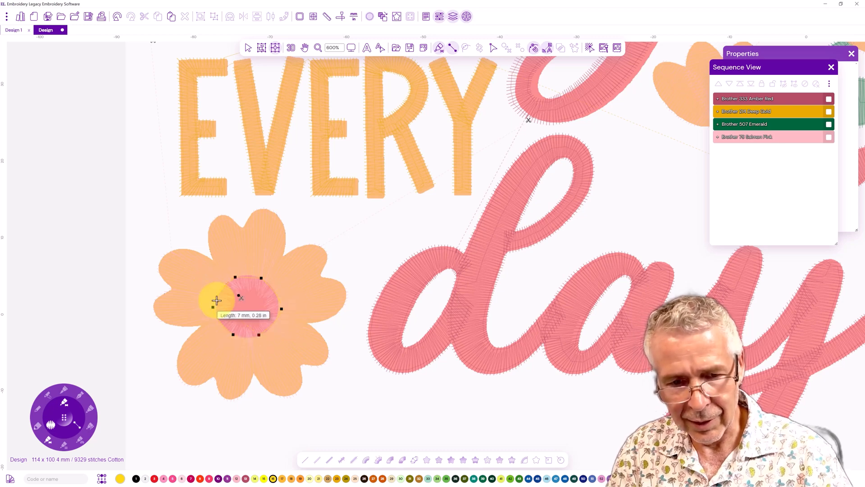
pyautogui.press('BackSpace')
pyautogui.press('BackSpace')
pyautogui.click(275, 288)
pyautogui.click(219, 287)
pyautogui.click(275, 287)
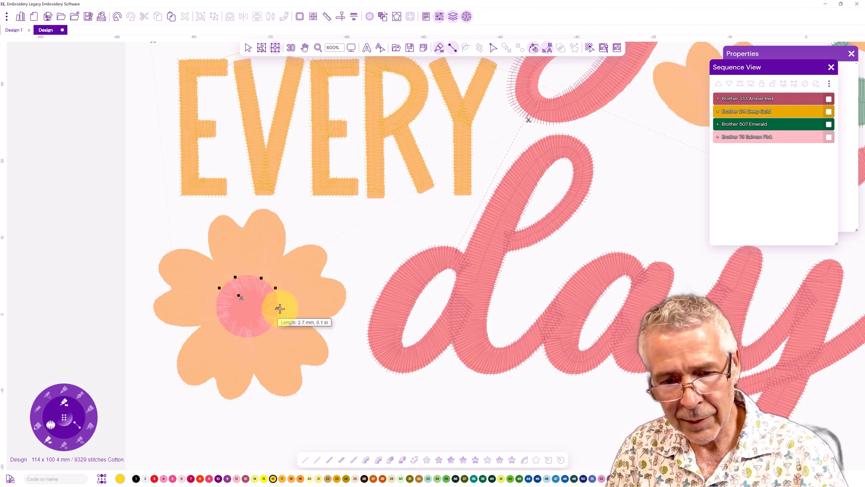
pyautogui.click(281, 309)
pyautogui.click(213, 307)
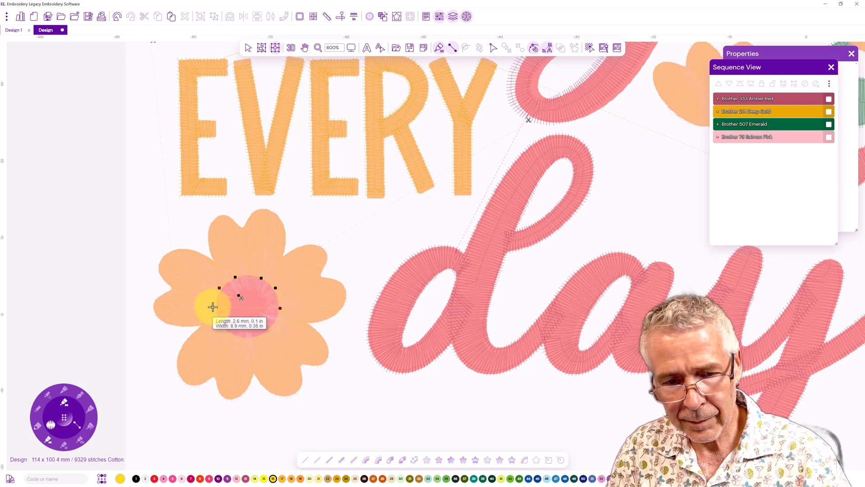
pyautogui.click(265, 326)
pyautogui.click(274, 326)
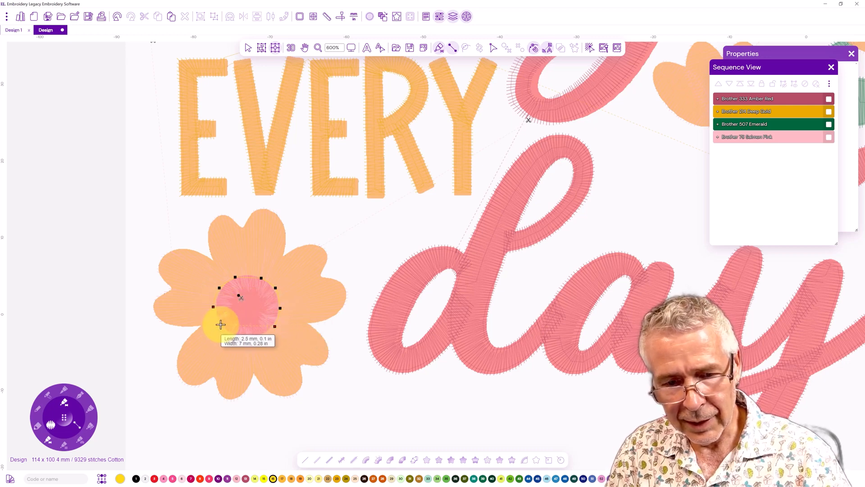
pyautogui.click(260, 334)
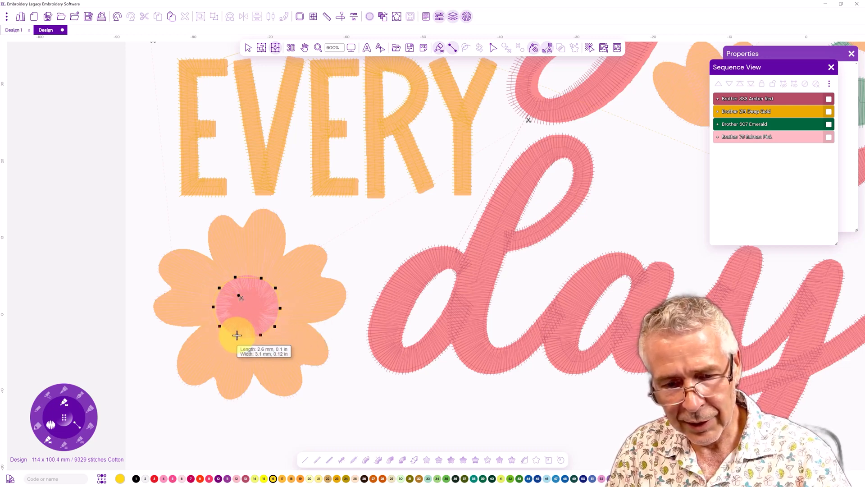
pyautogui.press('Return')
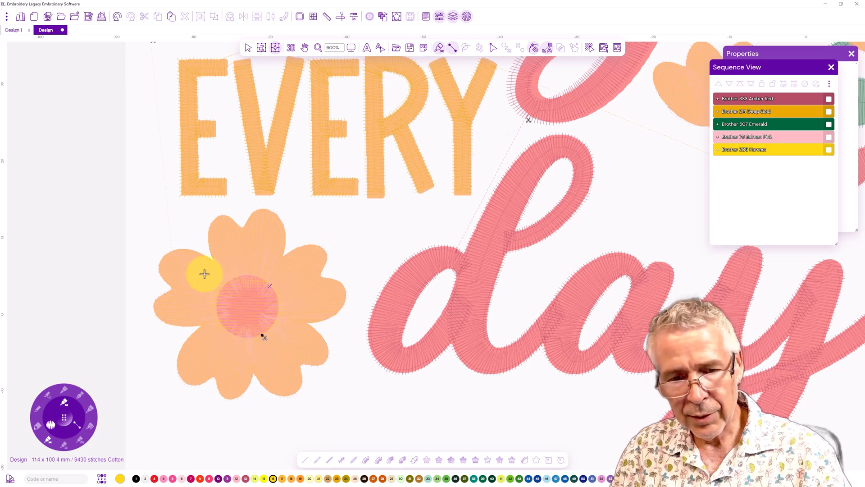
# Preview the whole design in realistic stitch view at 1:3 and 1:1 zoom, then turn realistic view off
pyautogui.click(290, 47)
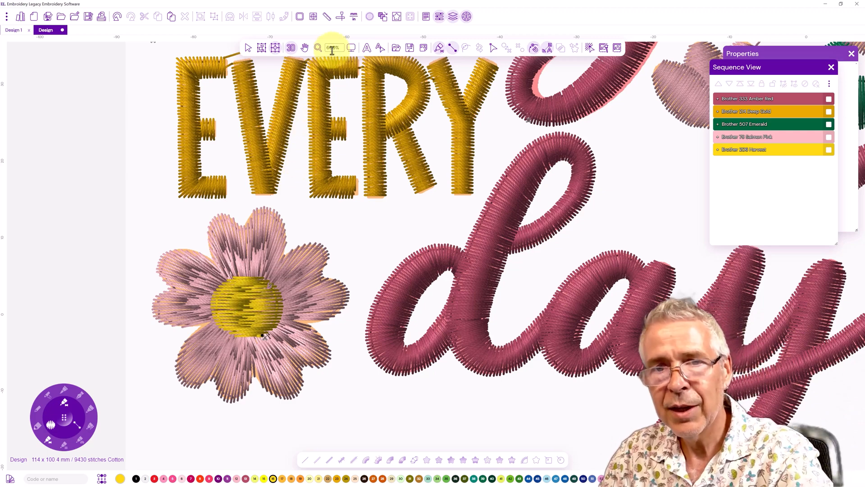
pyautogui.click(351, 48)
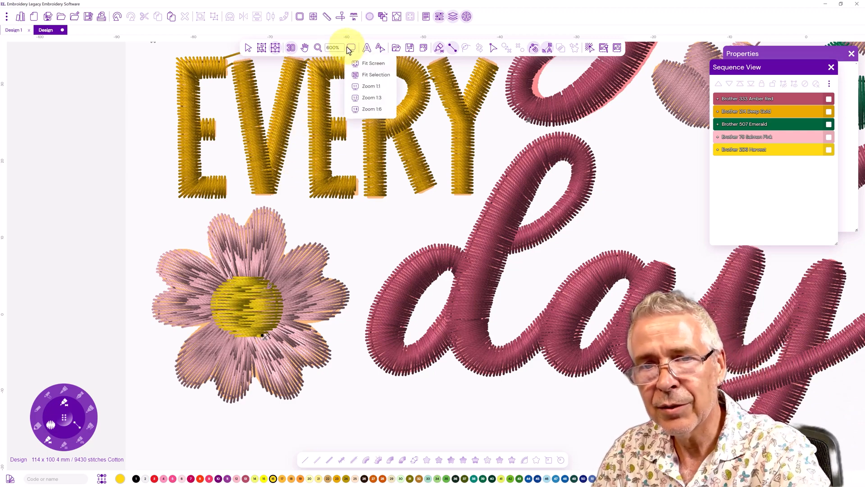
pyautogui.click(363, 98)
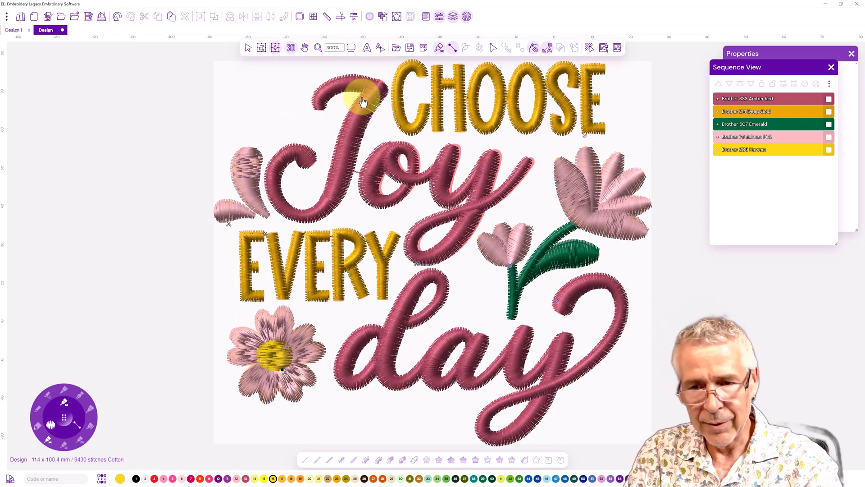
pyautogui.moveTo(371, 251); pyautogui.dragTo(277, 270)
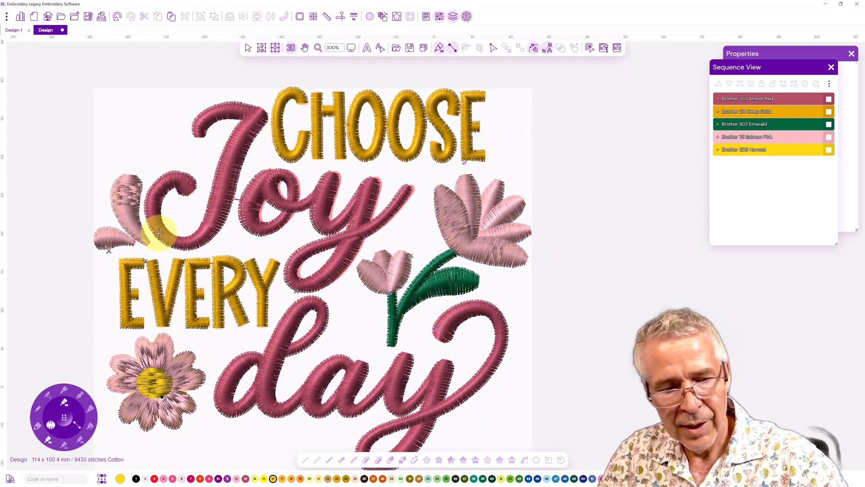
pyautogui.click(351, 48)
pyautogui.click(363, 86)
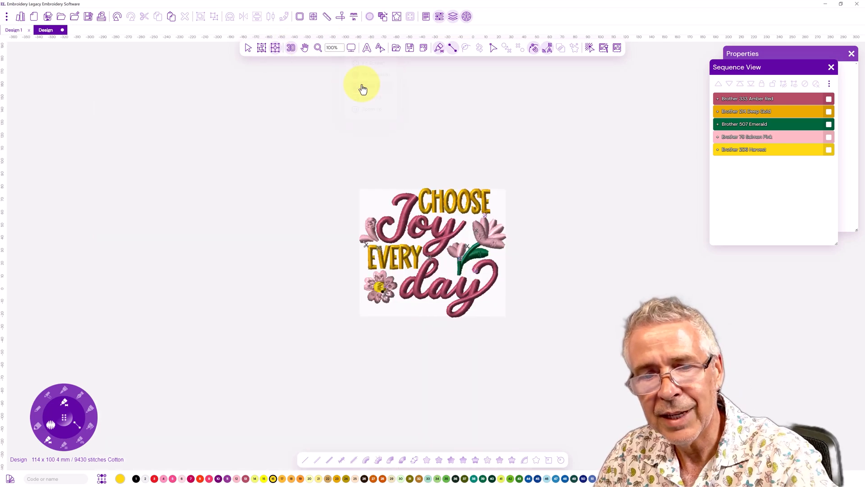
pyautogui.click(291, 49)
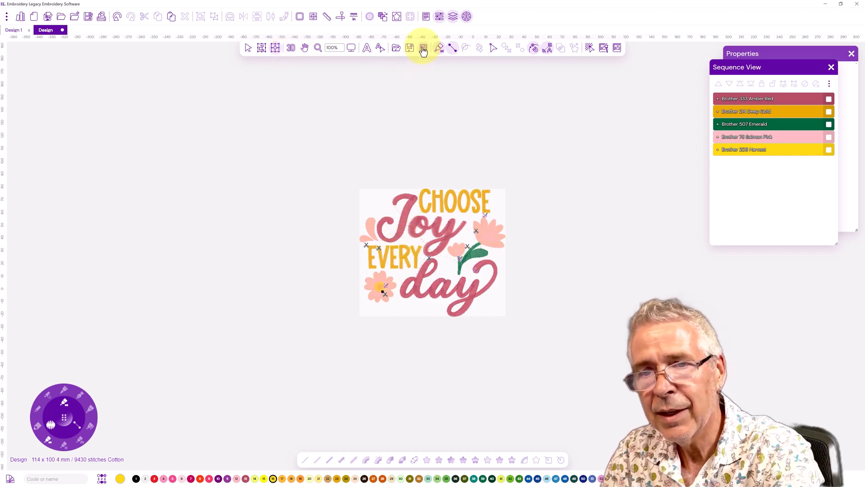
# Hide the backdrop image and zoom in on the design to inspect the plain stitches
pyautogui.click(424, 48)
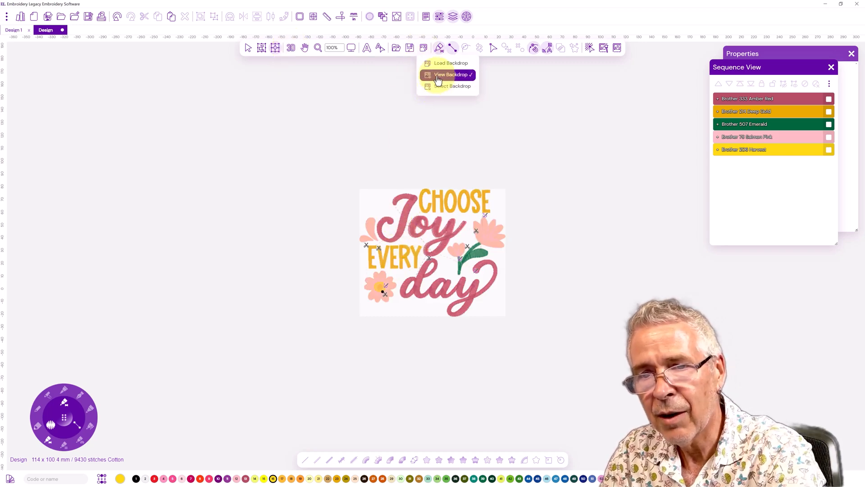
pyautogui.click(437, 75)
pyautogui.moveTo(427, 253); pyautogui.dragTo(235, 254)
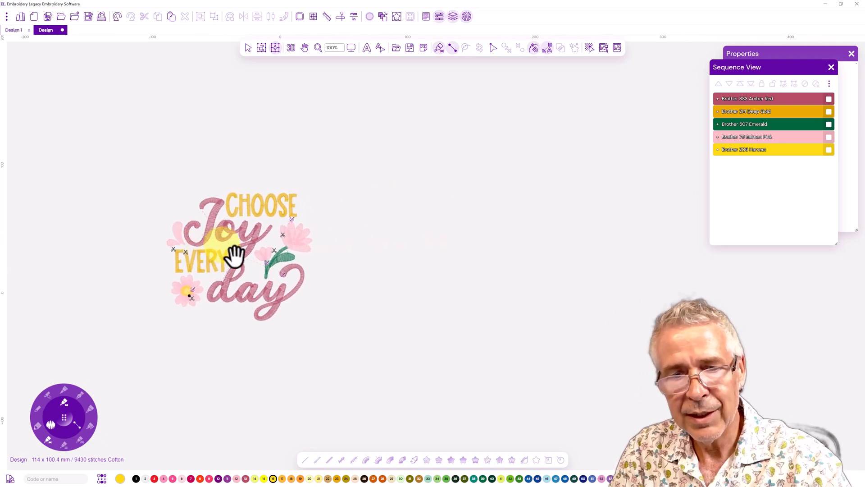
pyautogui.scroll(3, 245, 270)
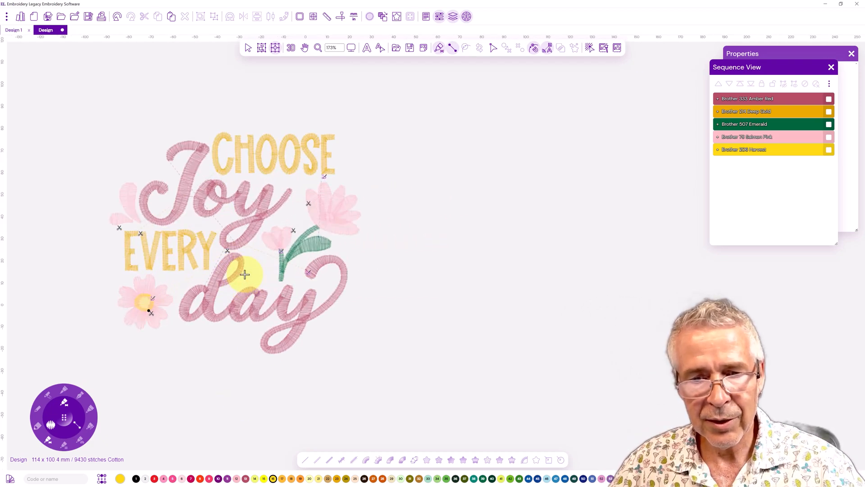
pyautogui.scroll(2, 244, 274)
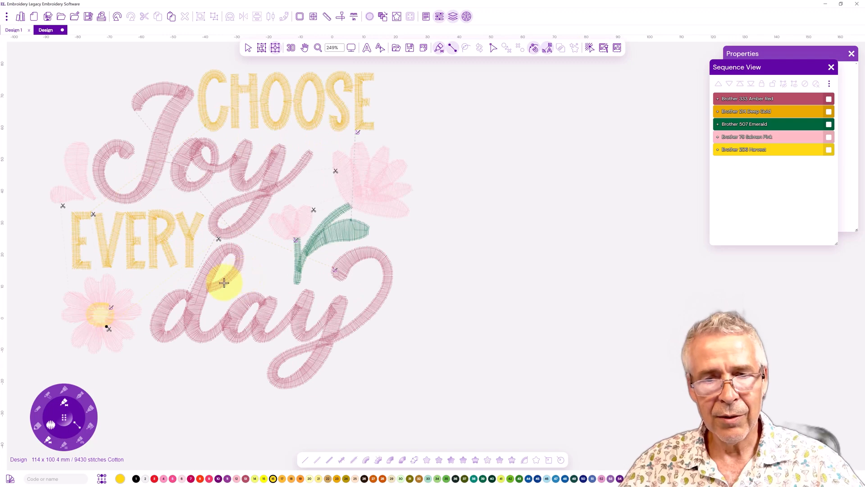
pyautogui.moveTo(239, 212); pyautogui.dragTo(243, 243)
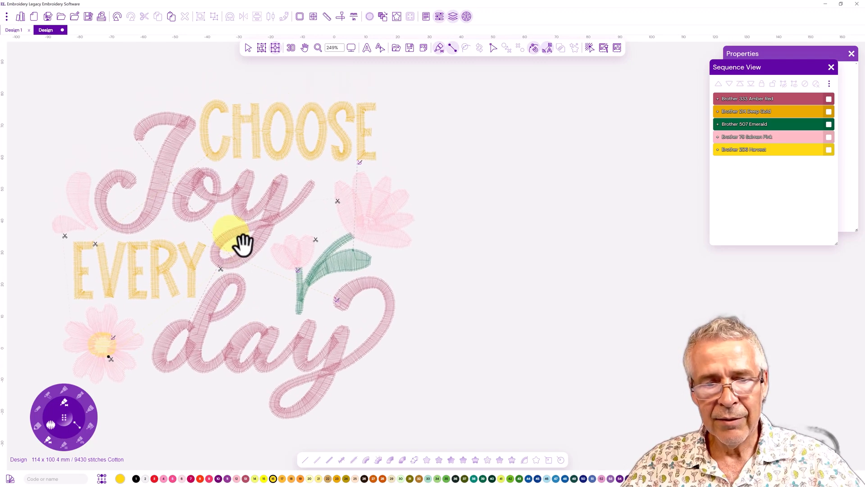